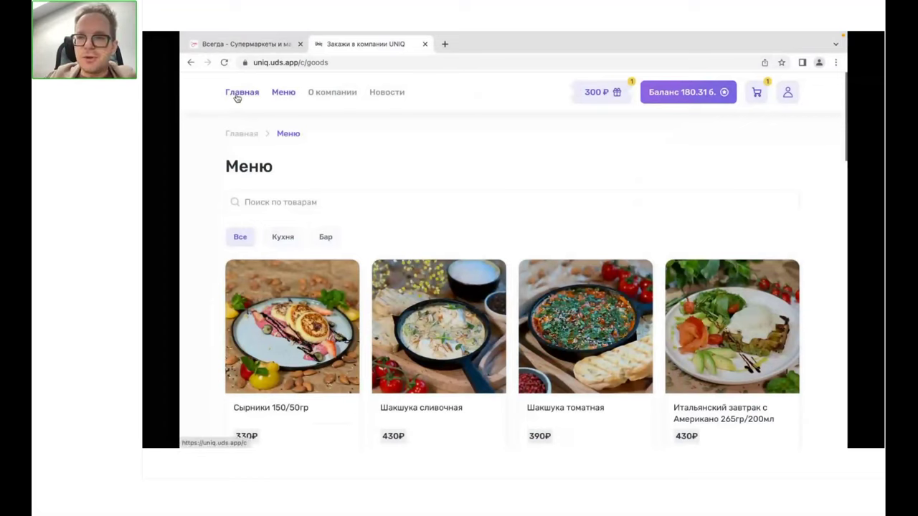
- Go to the UNIQ home page, view the available certificates, and close their window
left_click(237, 98)
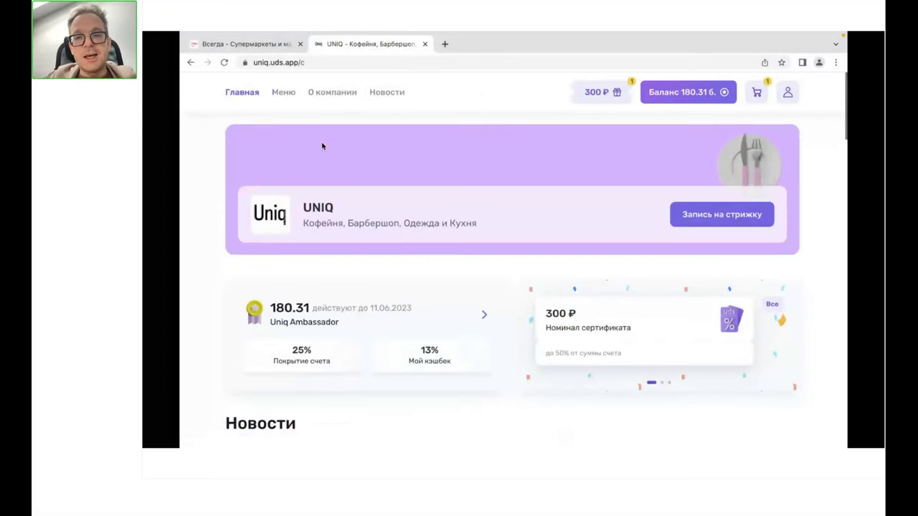
left_click(599, 93)
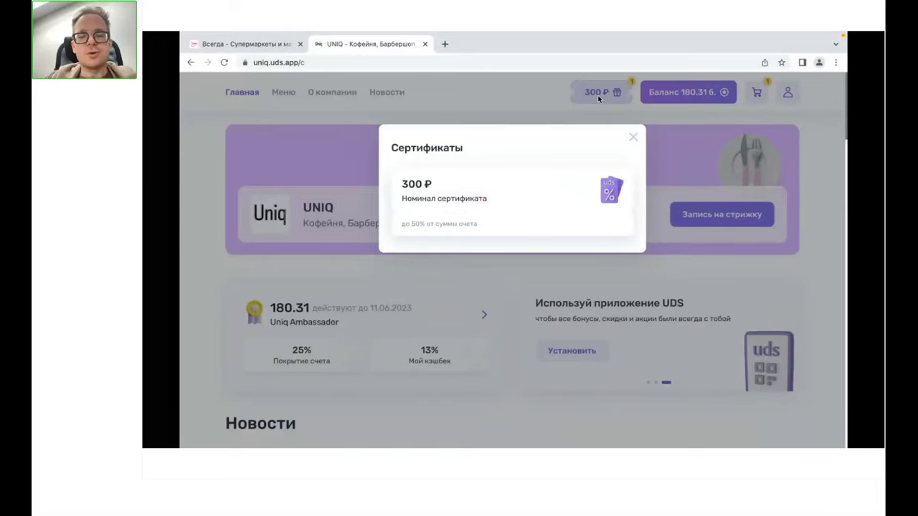
left_click(631, 137)
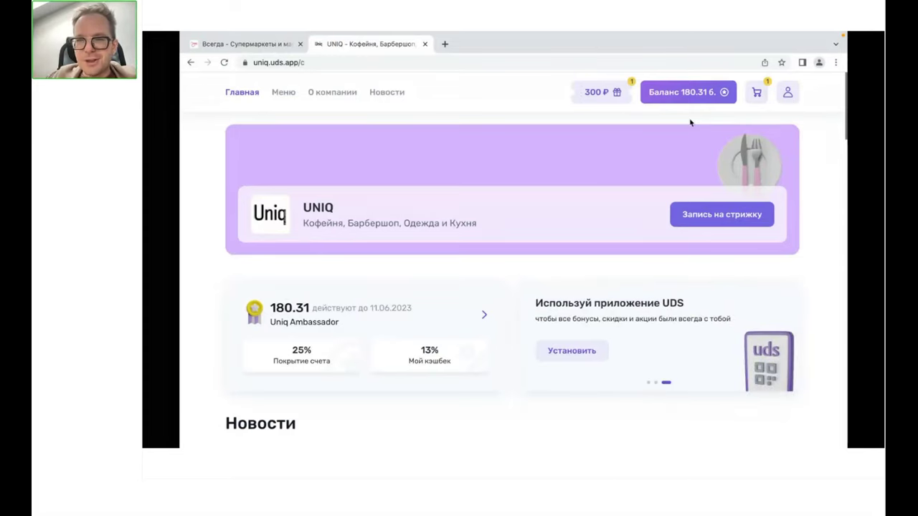
- View the shopping cart and open the account's order history
left_click(758, 91)
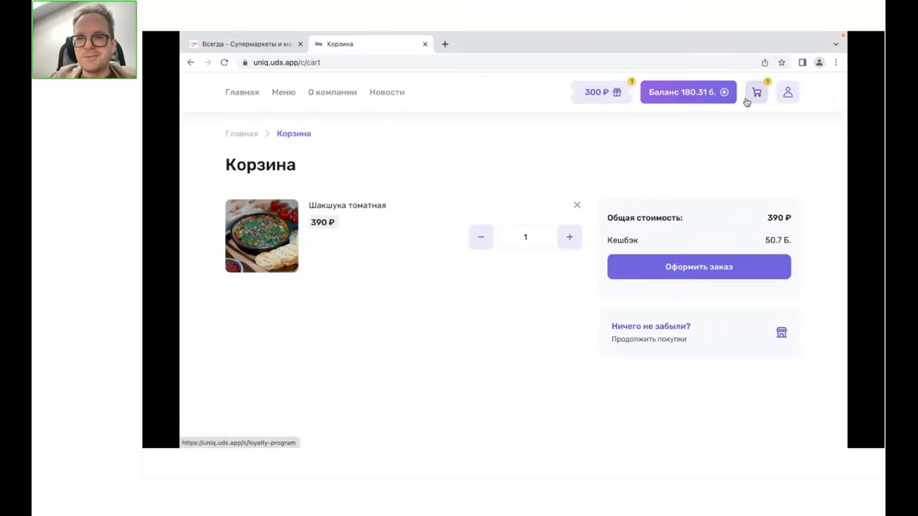
left_click(787, 95)
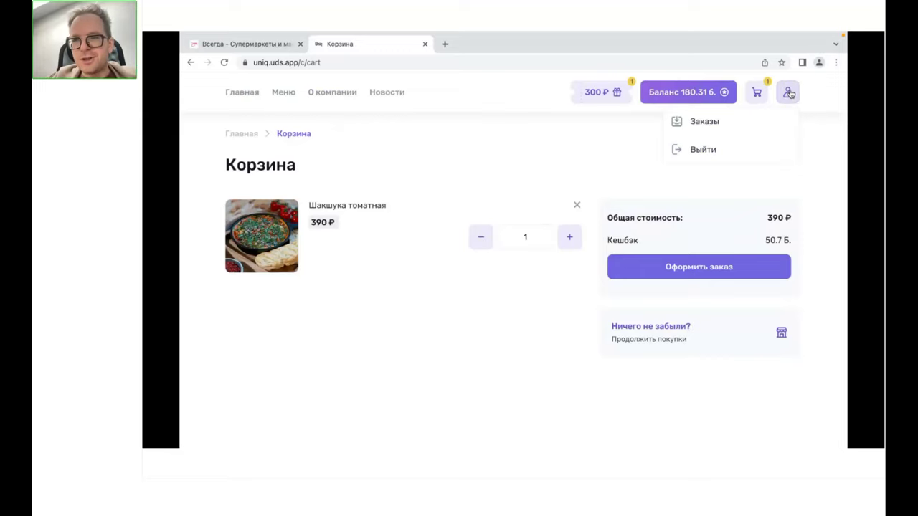
left_click(709, 128)
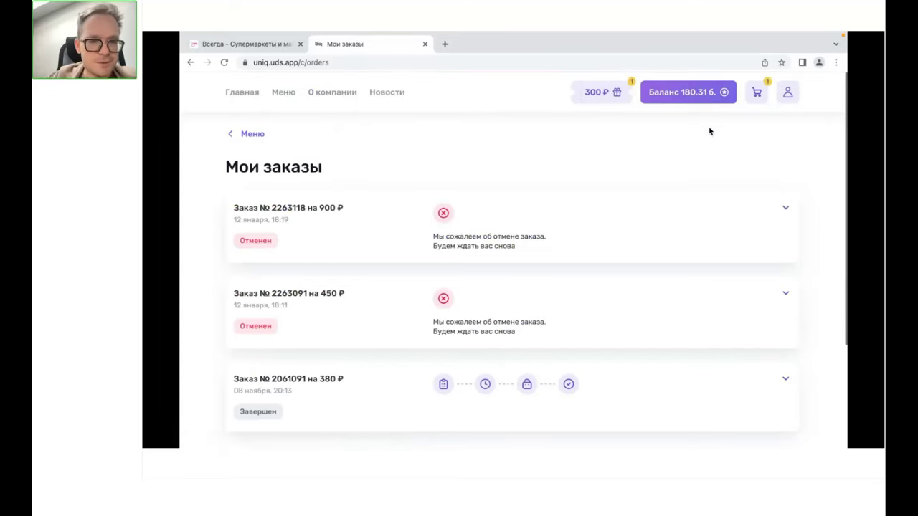
- From the home page, open the haircut booking link to view the Dikidi page, and return to the UNIQ site
left_click(248, 96)
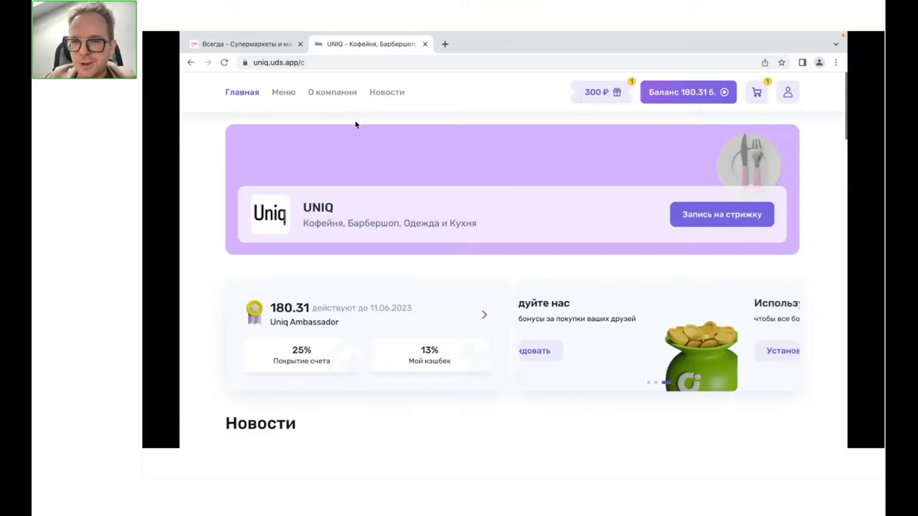
left_click(743, 224)
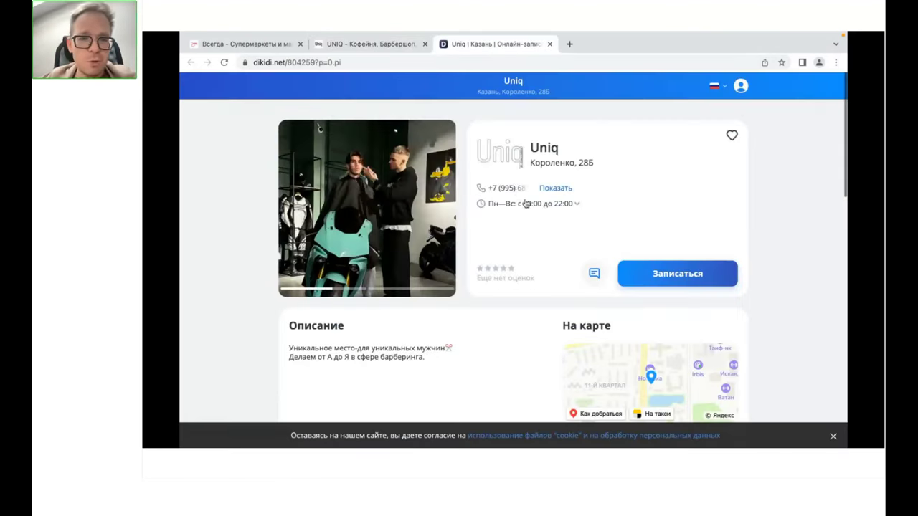
left_click(390, 45)
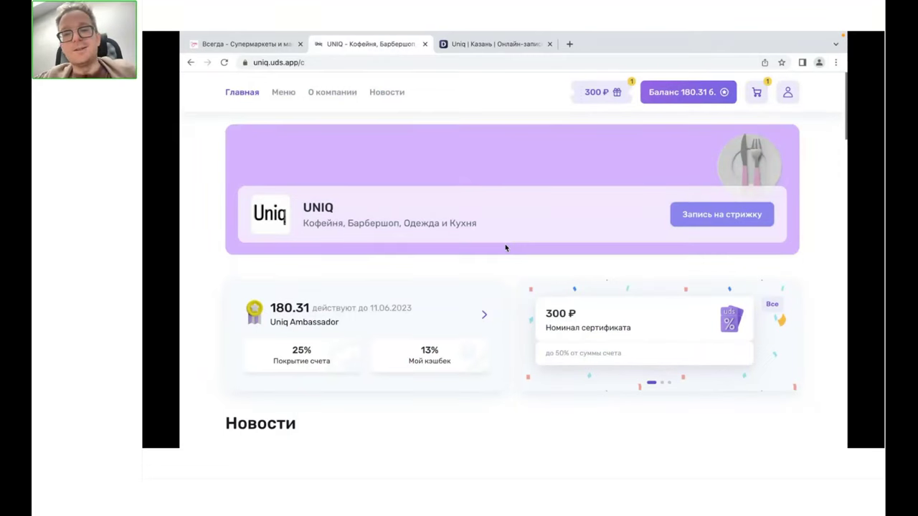
- Open the bonus program details from the Uniq Ambassador card, look through them, and return to the home page
scroll(505, 248, "down", 2)
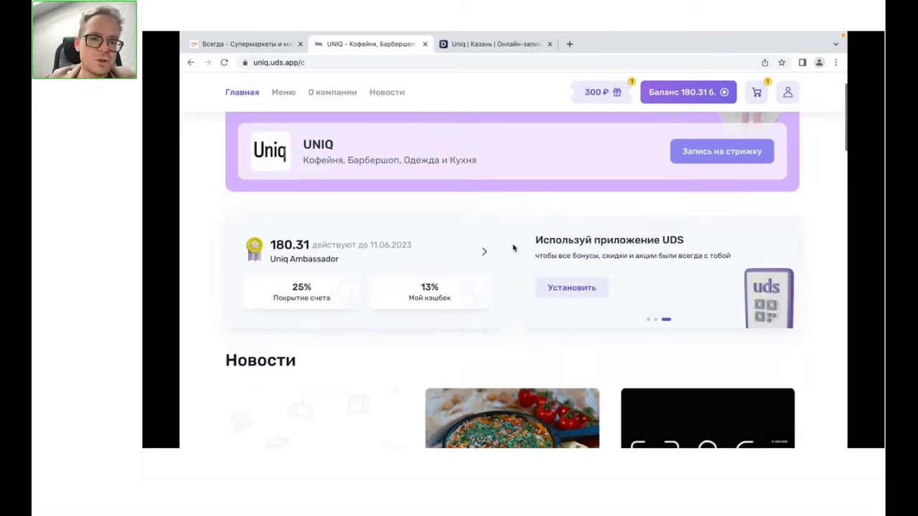
left_click(486, 250)
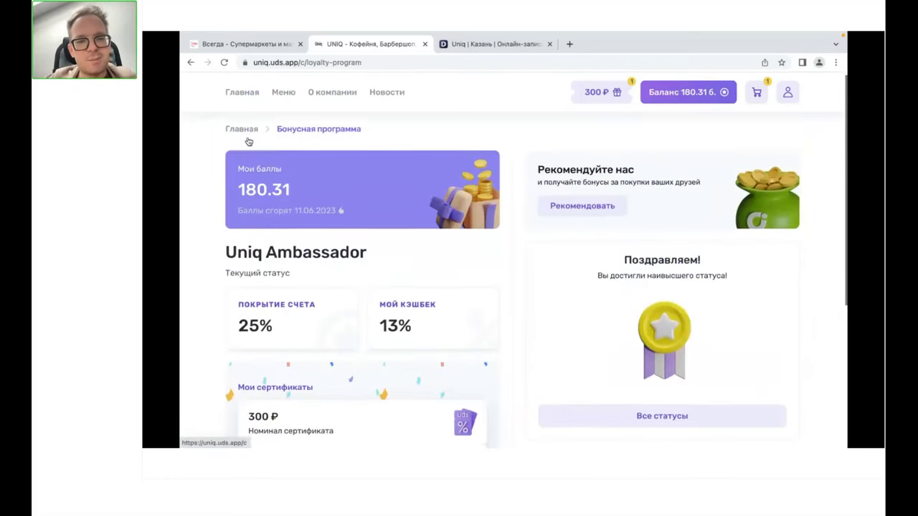
scroll(248, 140, "down", 2)
scroll(246, 139, "up", 3)
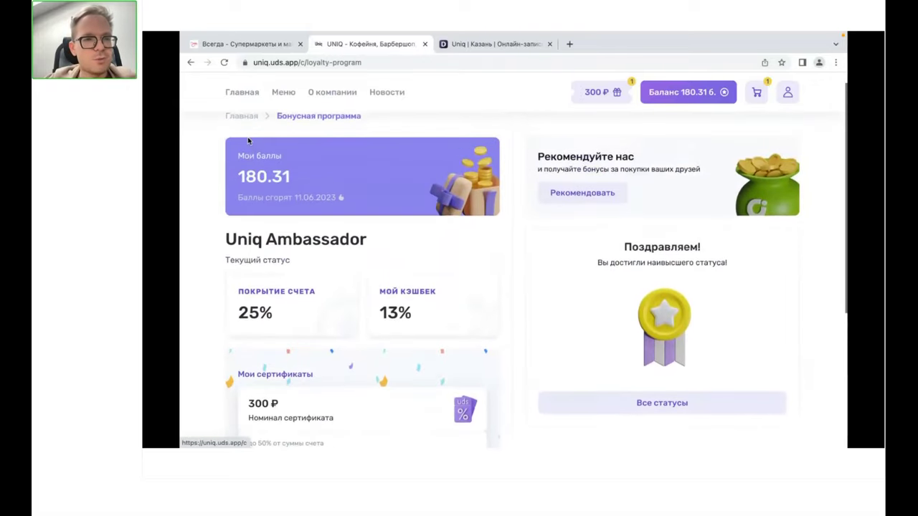
left_click(241, 117)
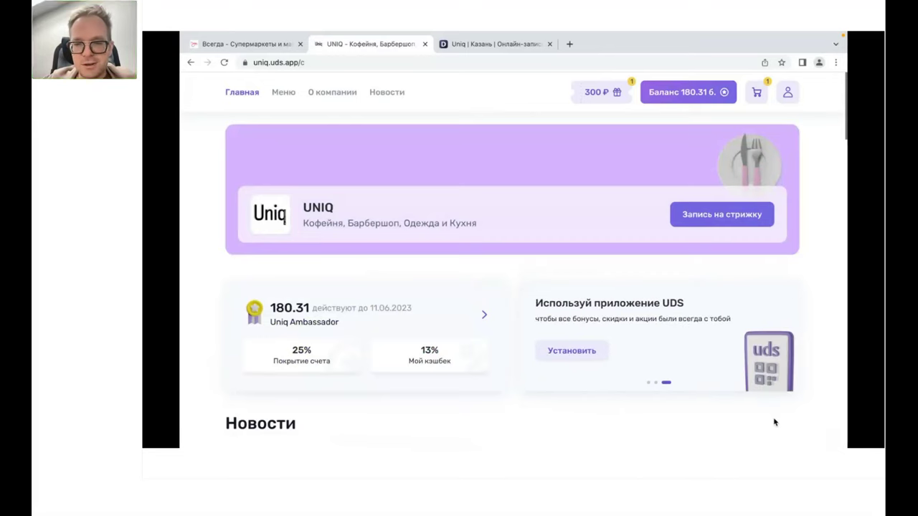
- Bring up the «Рекомендуйте нас» banner, view its referral terms, and close them
left_click(536, 338)
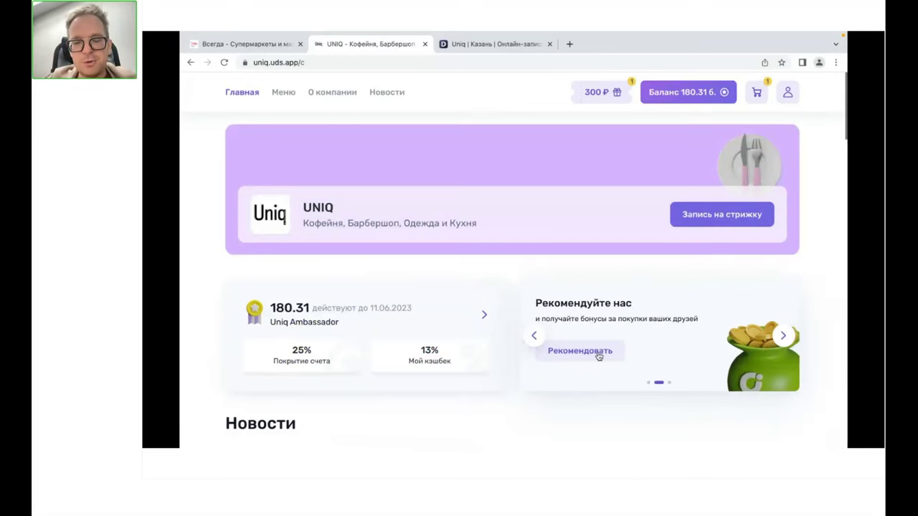
left_click(599, 355)
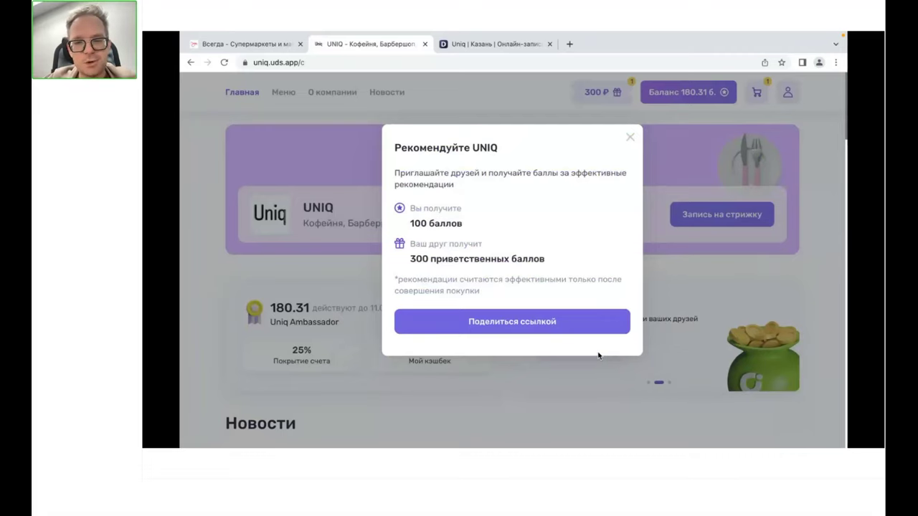
left_click(668, 290)
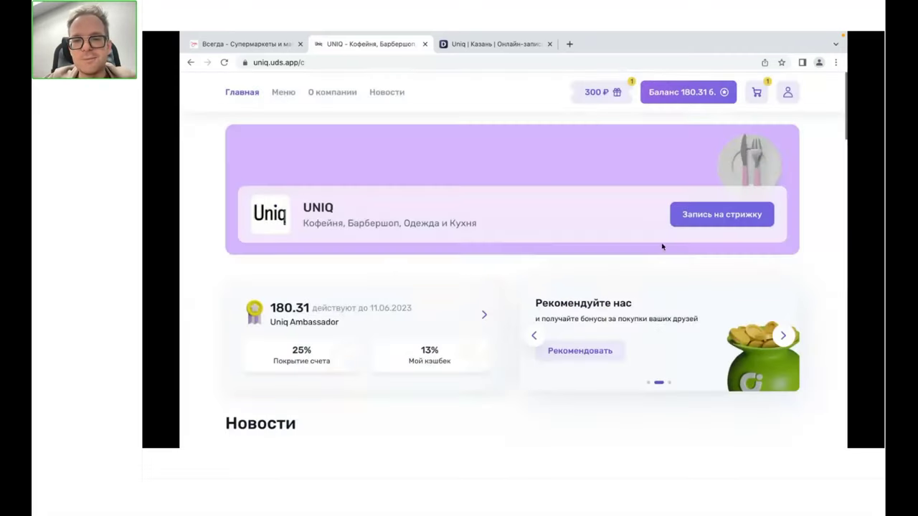
- Bring up the UDS app banner, view the app's installation page, and close that page
left_click(782, 337)
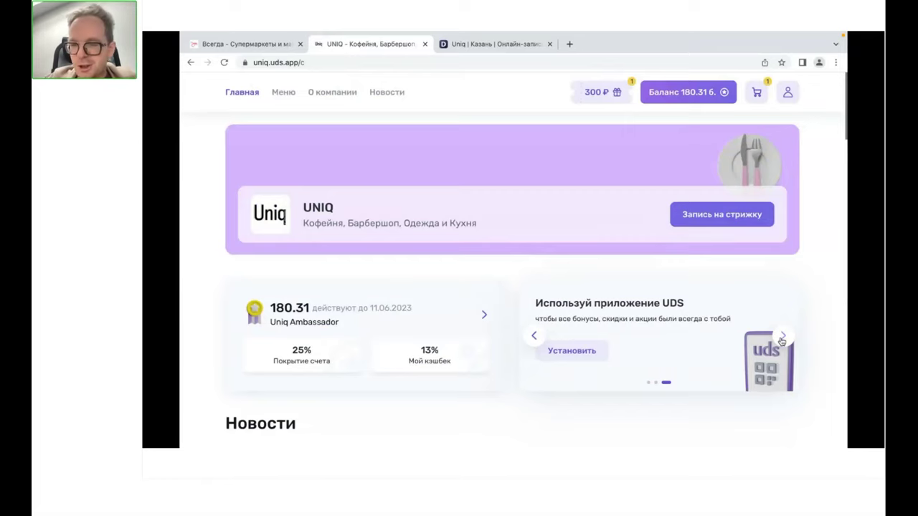
left_click(549, 353)
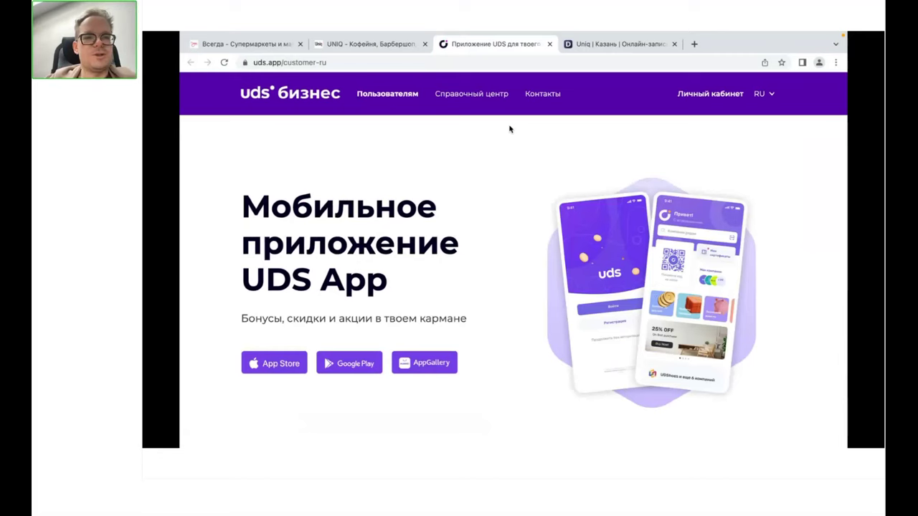
left_click(549, 44)
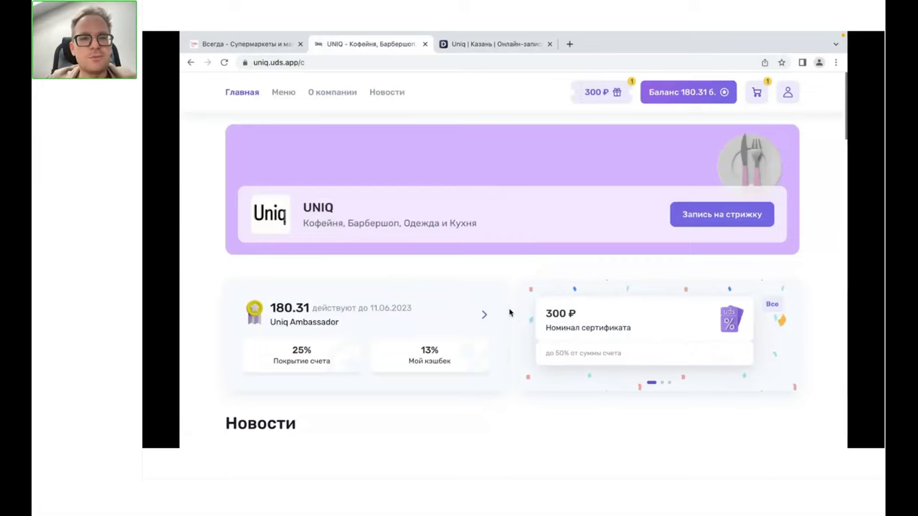
- Look through the news section of the home page and open the «НОВОЕ МЕНЮ» article
scroll(510, 312, "down", 1)
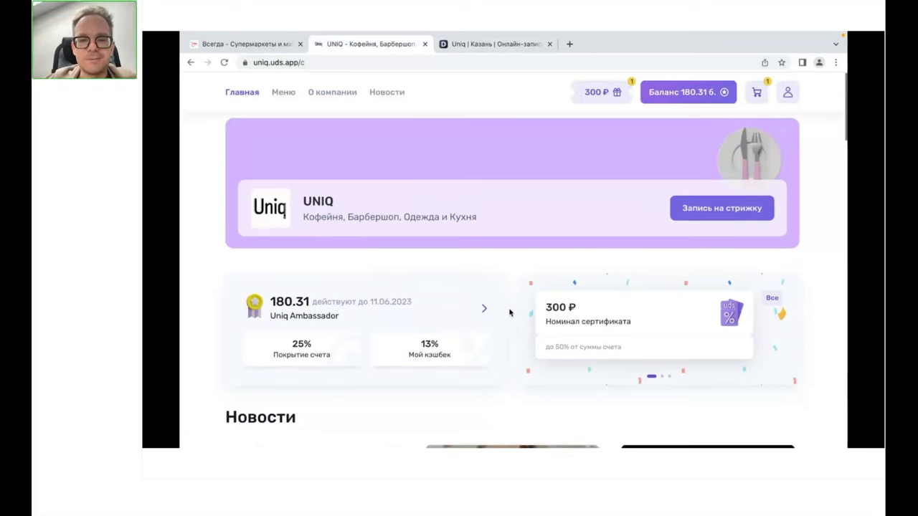
scroll(510, 312, "down", 1)
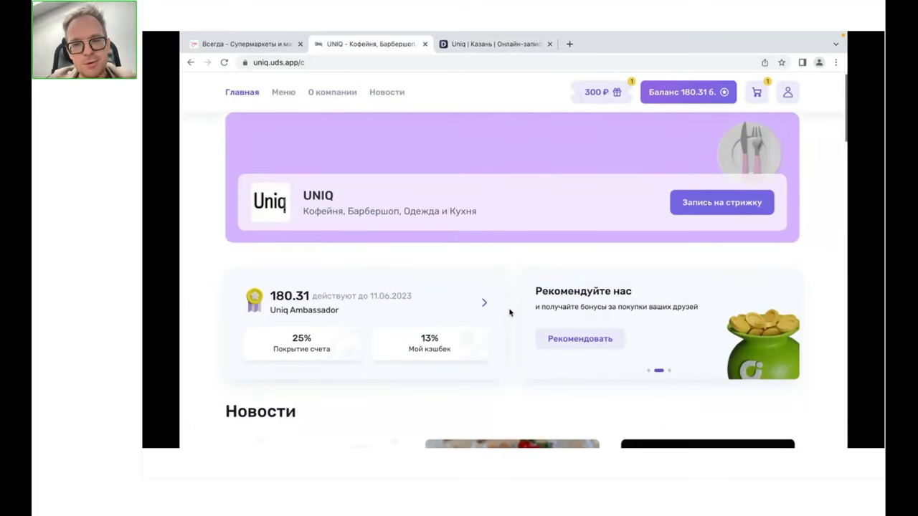
scroll(510, 313, "down", 4)
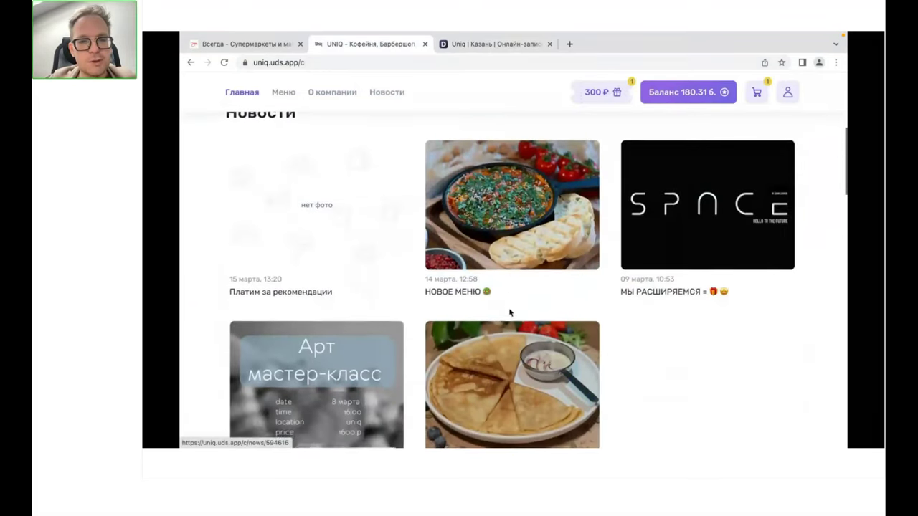
scroll(510, 313, "up", 1)
scroll(510, 312, "down", 1)
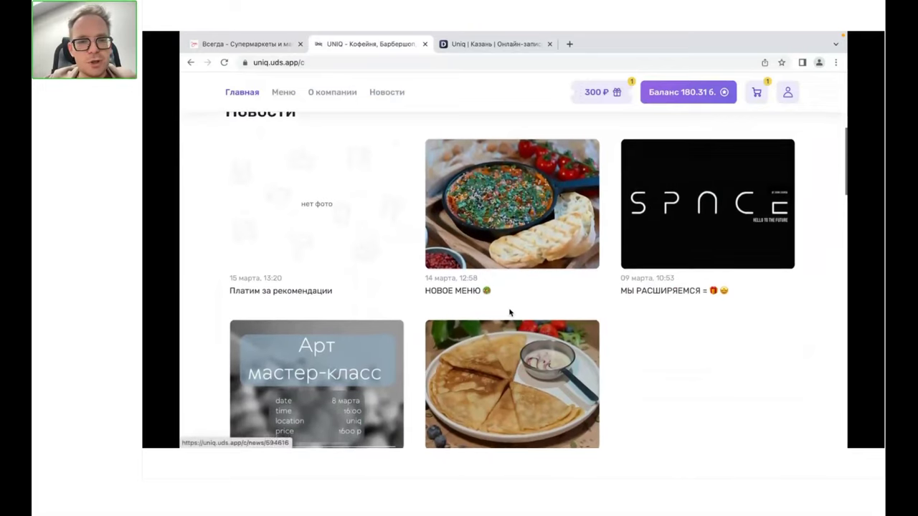
scroll(509, 313, "down", 1)
scroll(510, 313, "up", 1)
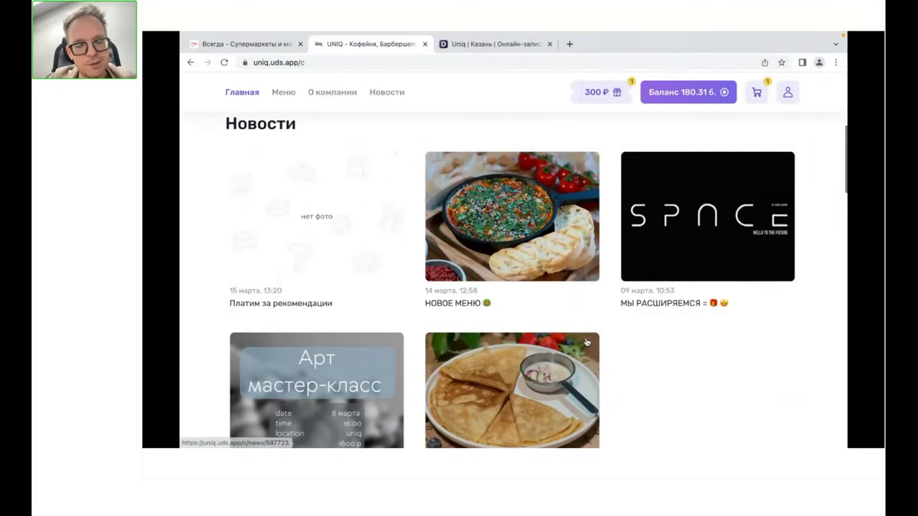
scroll(586, 342, "down", 1)
scroll(589, 362, "up", 1)
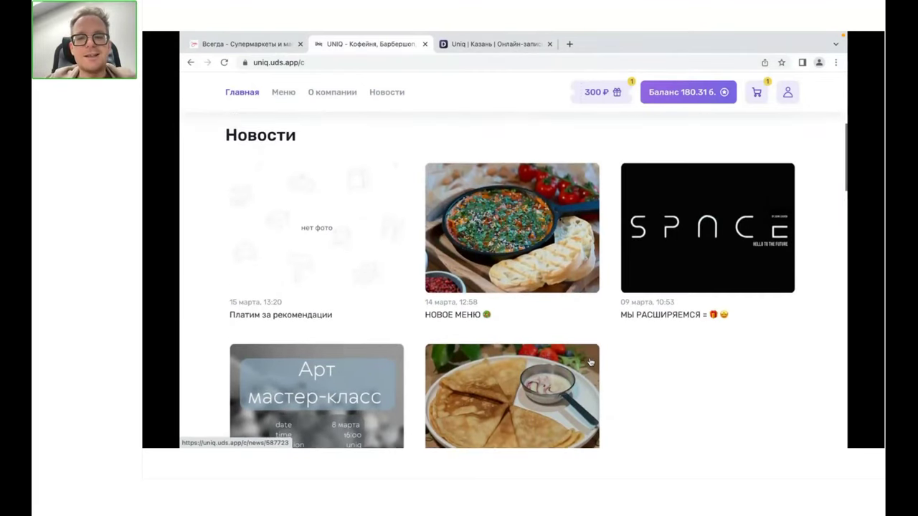
left_click(562, 287)
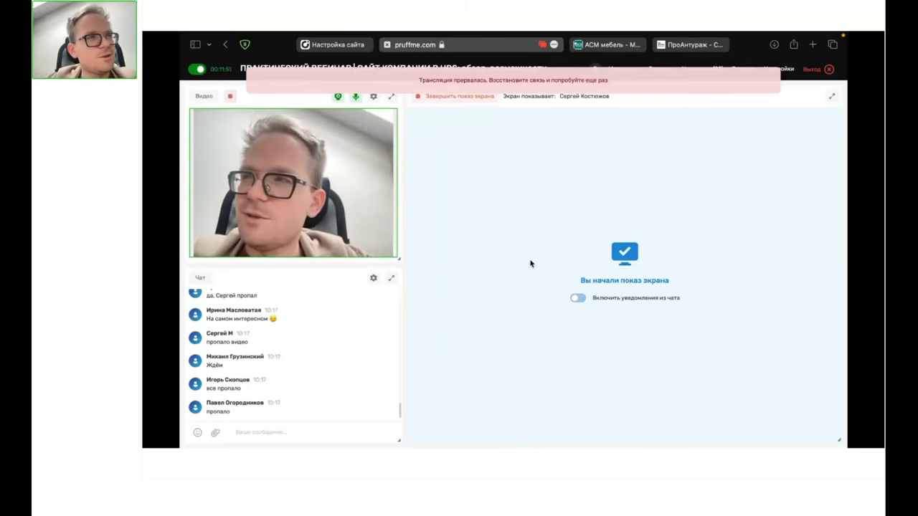
- Switch from the Pruffme webinar window back to the browser showing the UNIQ site
key("ctrl+Right")
key("ctrl+Right")
key("ctrl+Right")
key("ctrl+Right")
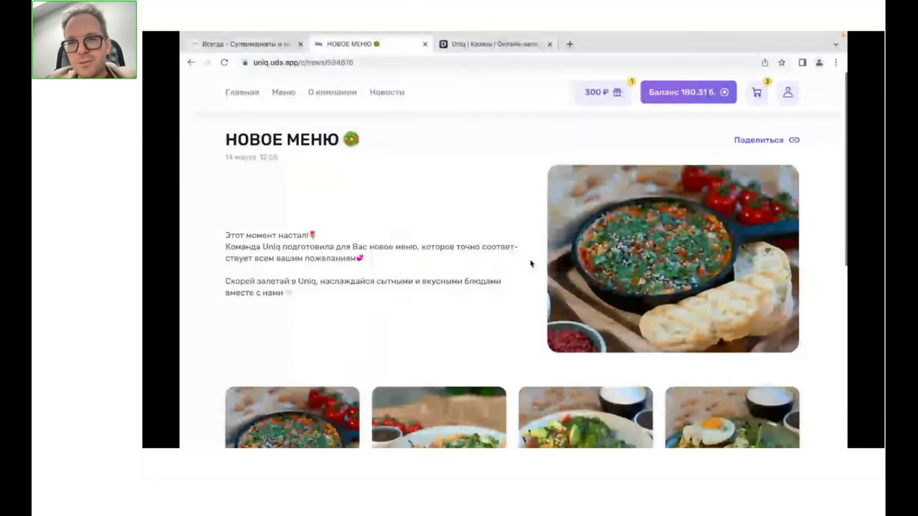
- View the separate news page, and return to the home page to examine its news section
left_click(375, 97)
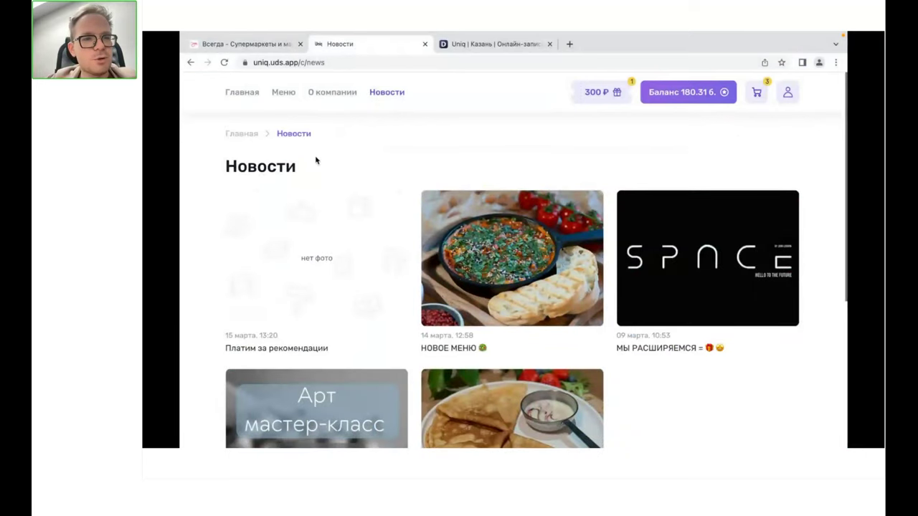
left_click(244, 98)
scroll(389, 156, "down", 7)
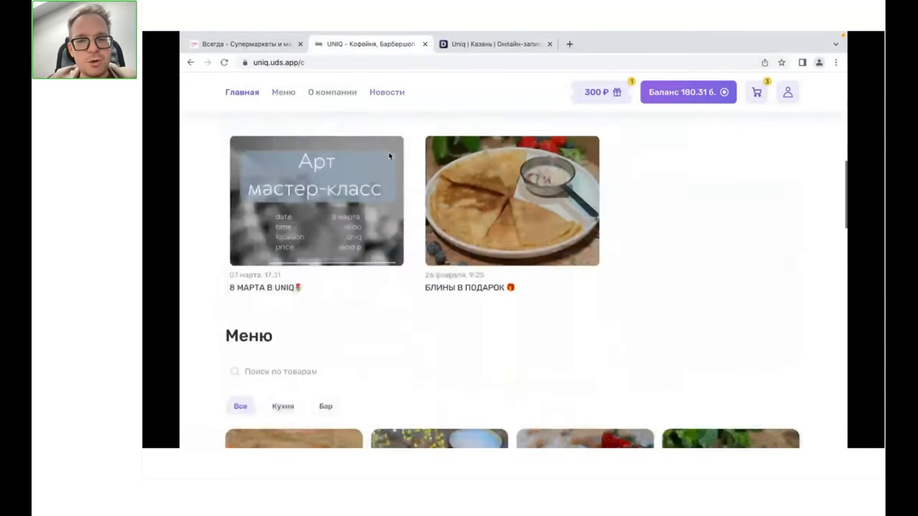
scroll(390, 157, "up", 3)
scroll(389, 157, "up", 1)
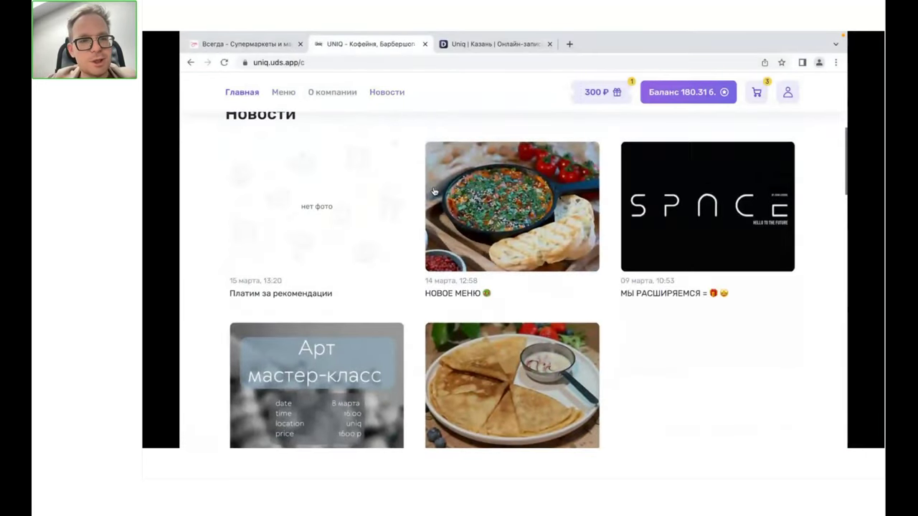
scroll(434, 214, "down", 1)
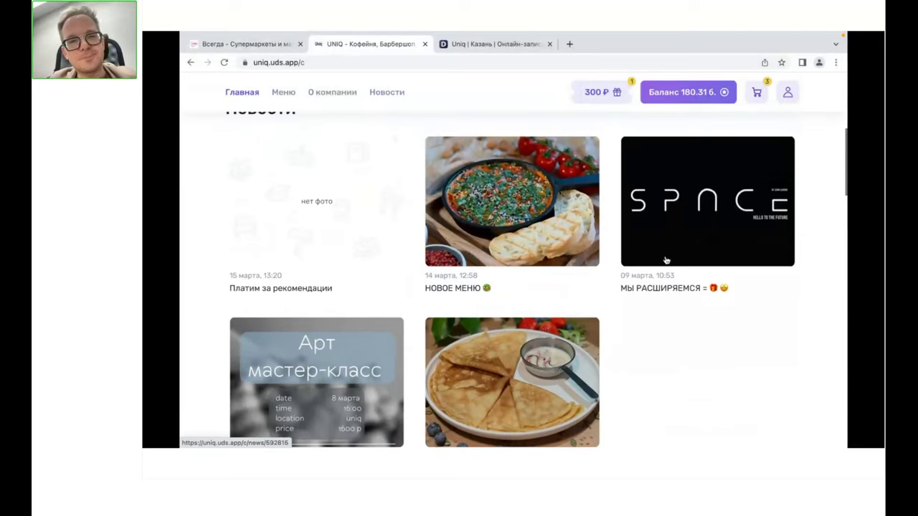
- Open the «НОВОЕ МЕНЮ» article and examine its text and the dishes attached below it
left_click(555, 251)
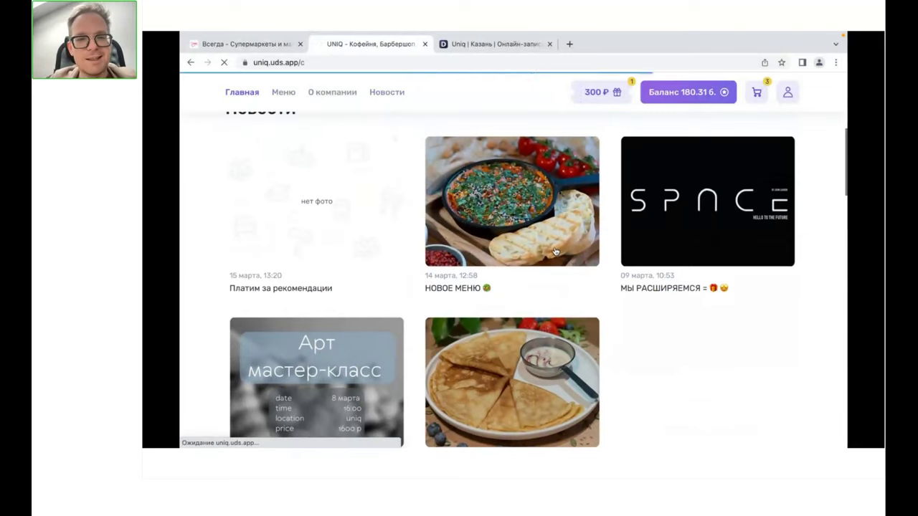
scroll(548, 278, "down", 1)
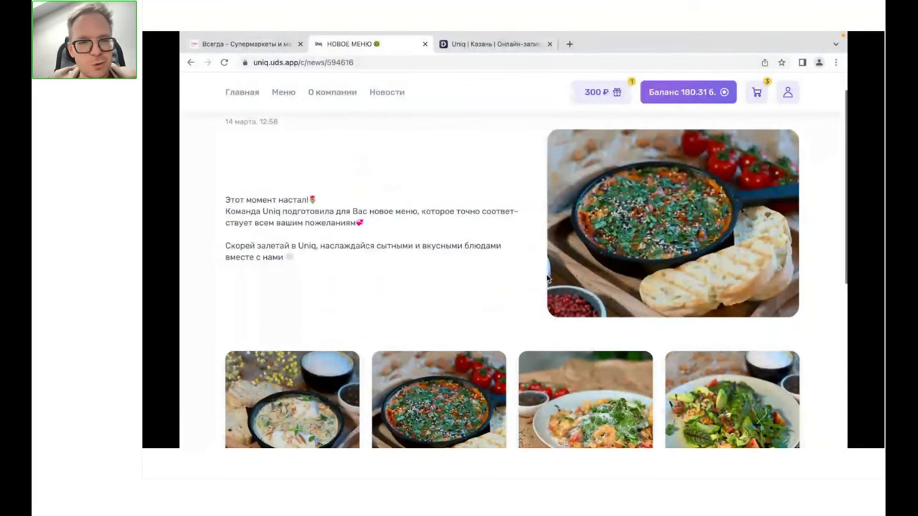
scroll(547, 279, "up", 1)
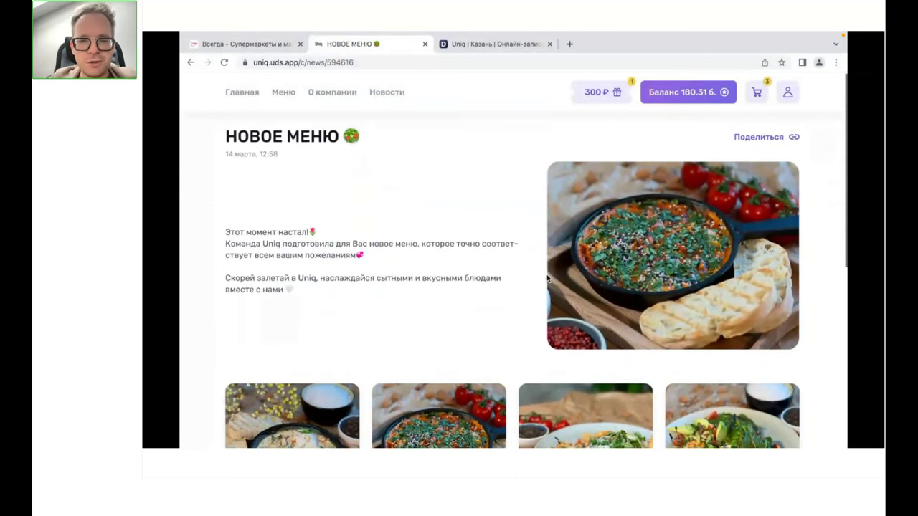
scroll(548, 279, "down", 3)
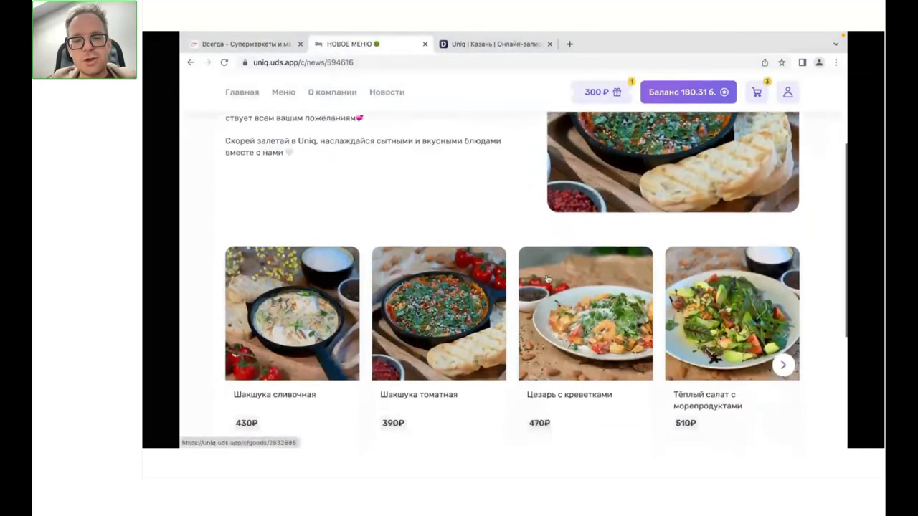
- Add «Тёплый салат с морепродуктами» to the cart from the «НОВОЕ МЕНЮ» article, and share the article by link
scroll(548, 279, "down", 1)
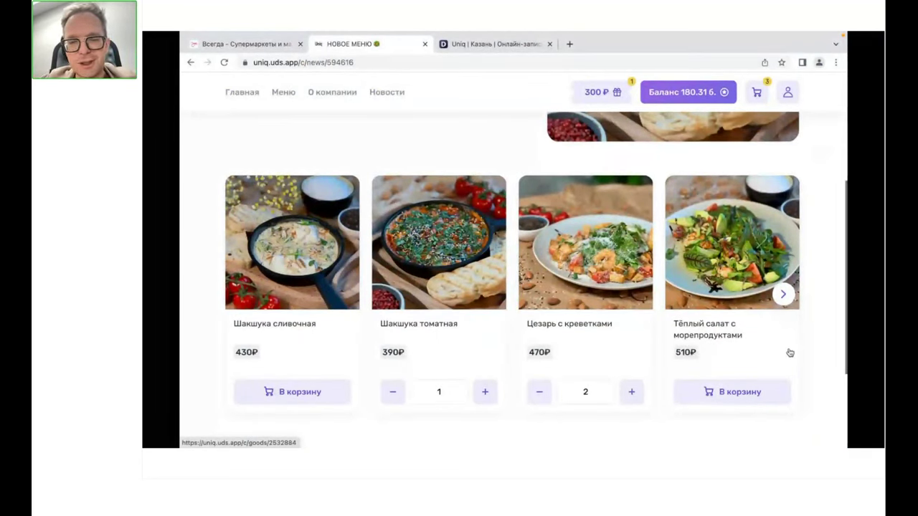
left_click(761, 402)
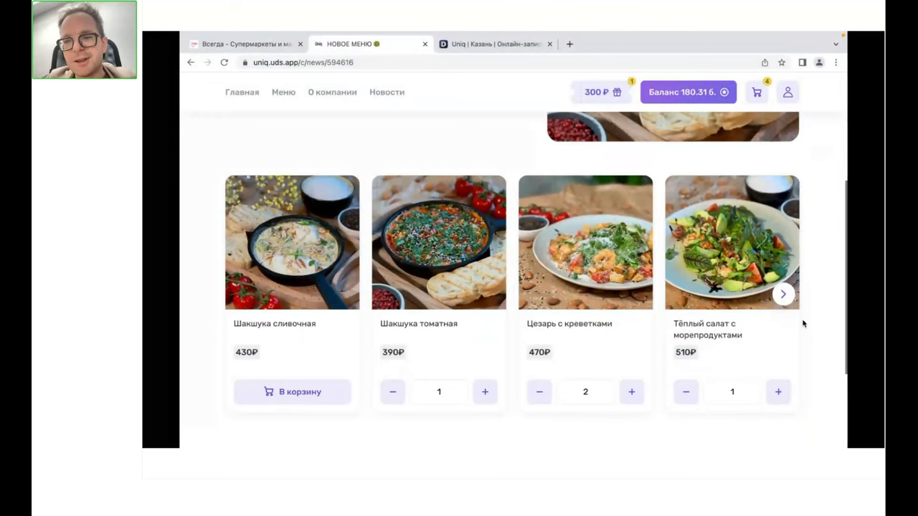
scroll(803, 314, "up", 3)
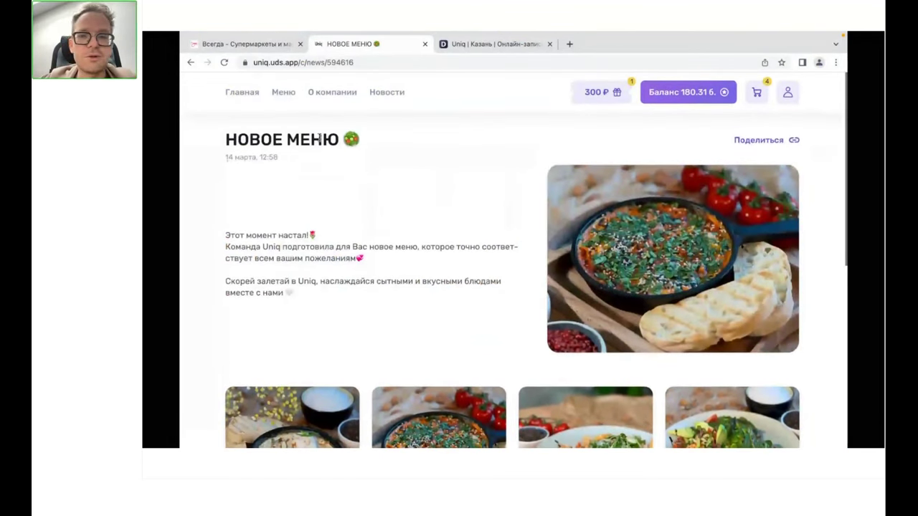
left_click(758, 140)
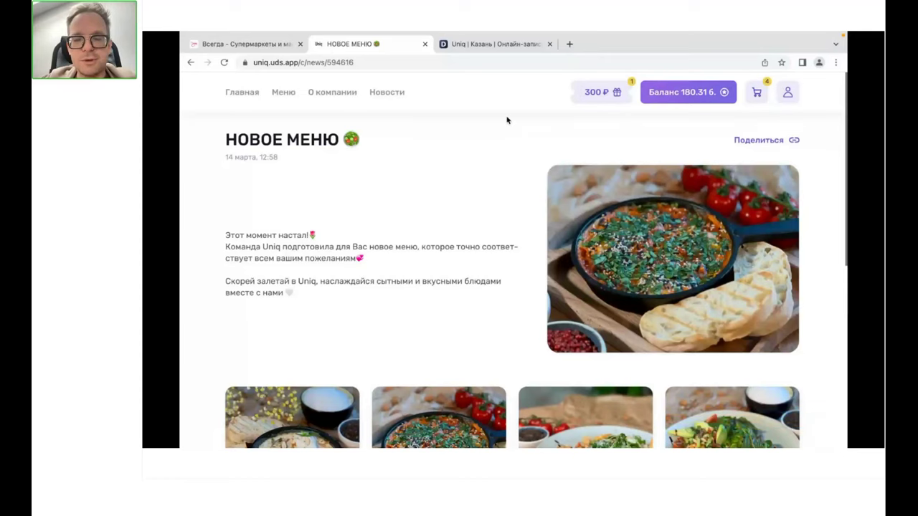
- Return to the home page and look through the dishes, search field and categories of its menu section
left_click(252, 97)
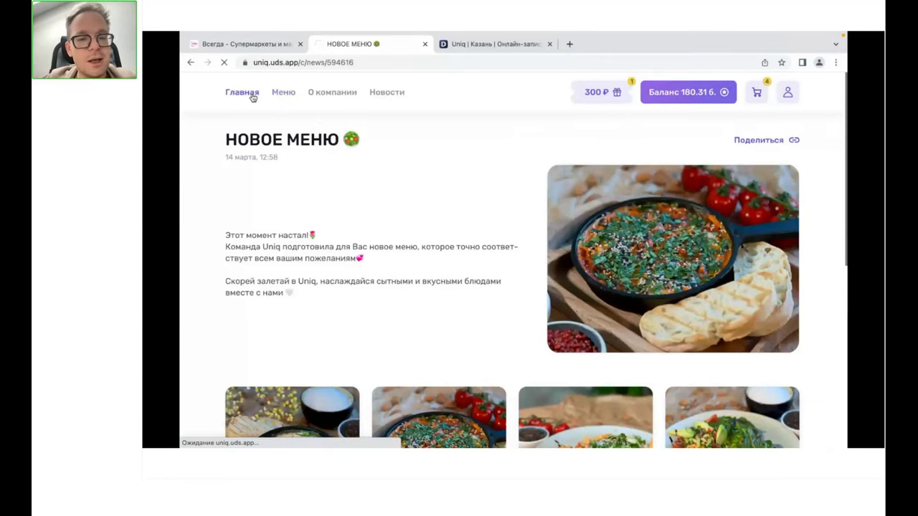
scroll(401, 297, "down", 5)
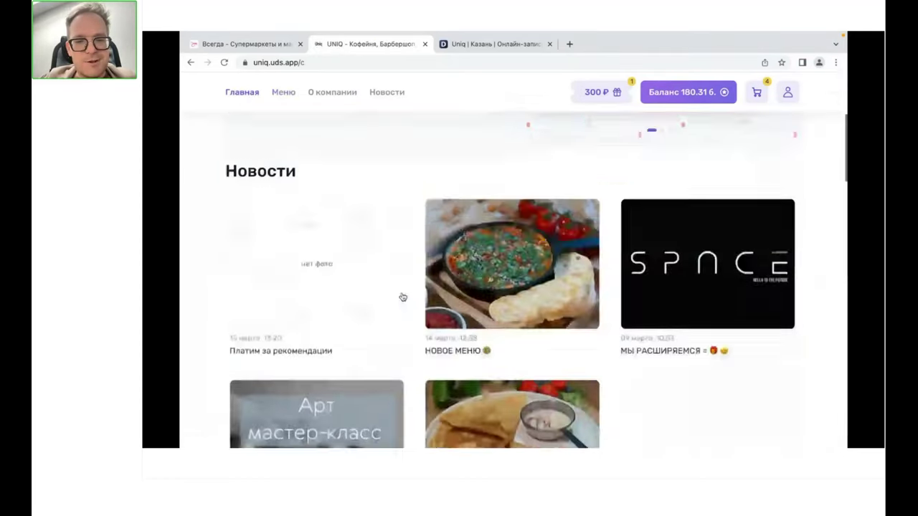
scroll(403, 297, "down", 3)
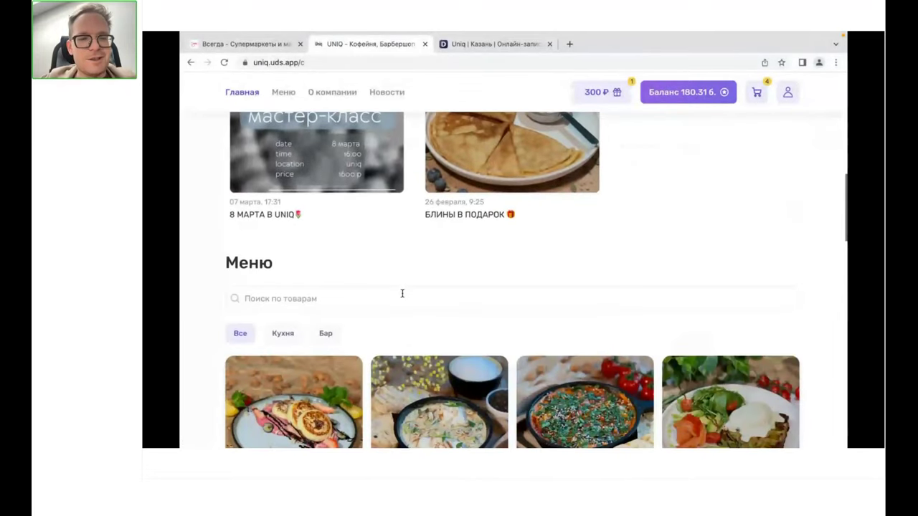
scroll(402, 293, "down", 2)
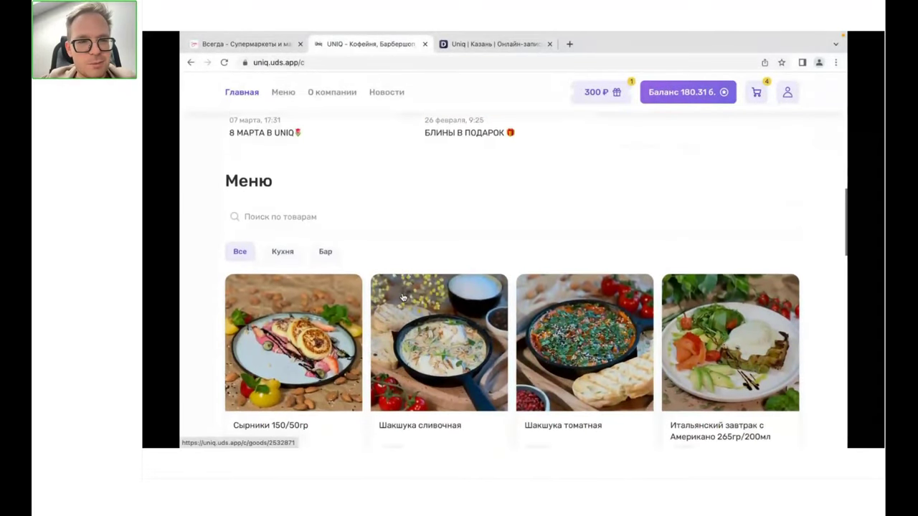
scroll(402, 296, "down", 1)
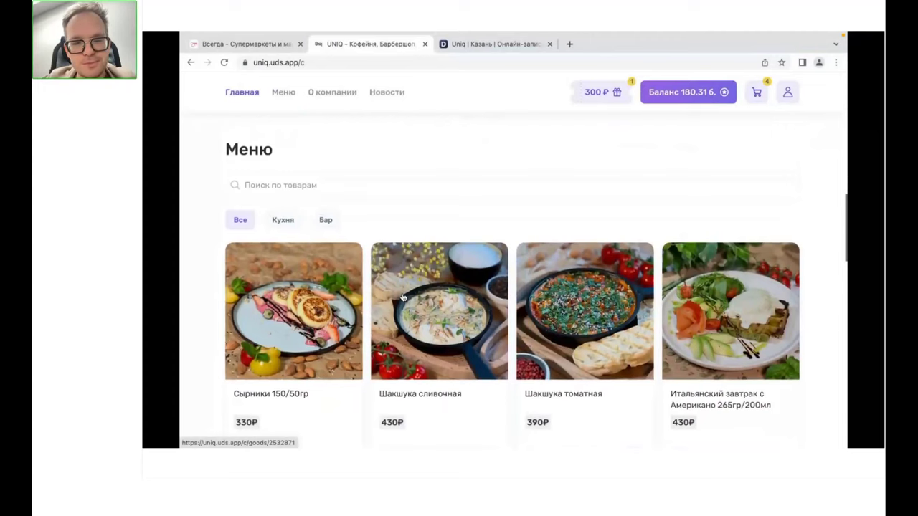
scroll(403, 297, "down", 5)
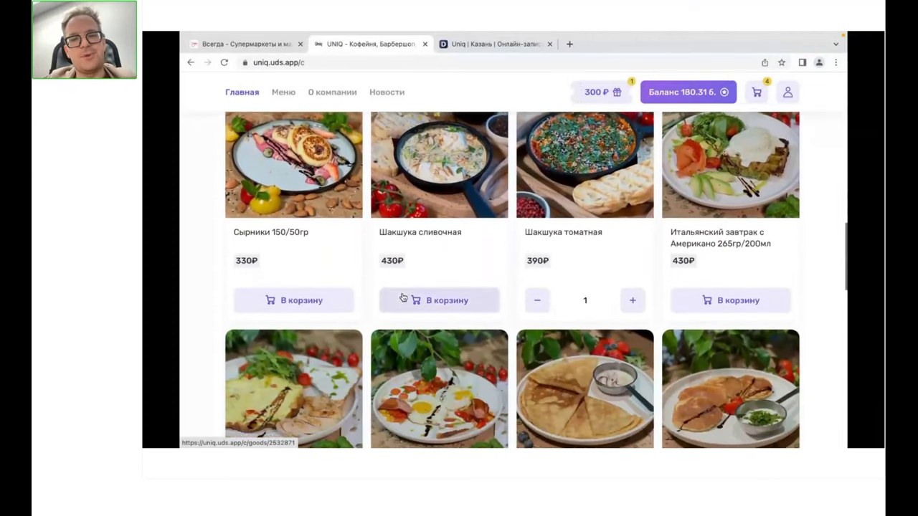
scroll(515, 280, "up", 5)
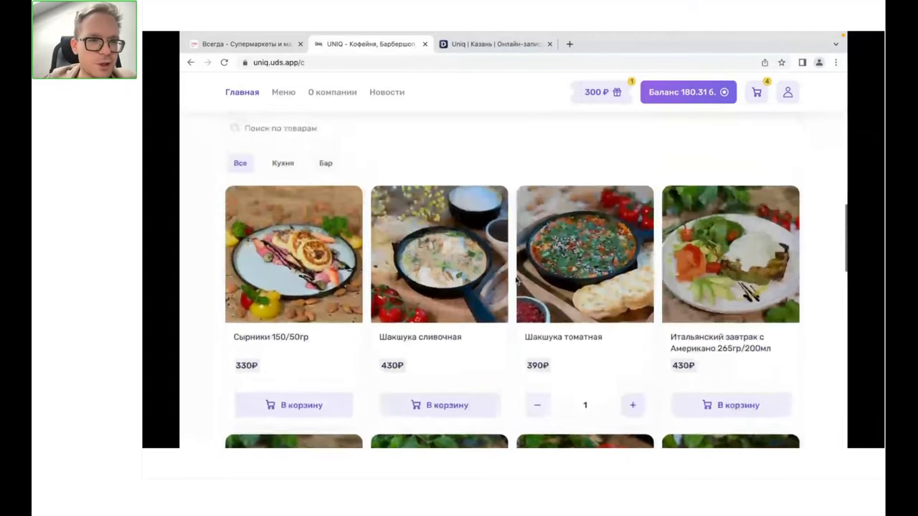
scroll(303, 202, "down", 12)
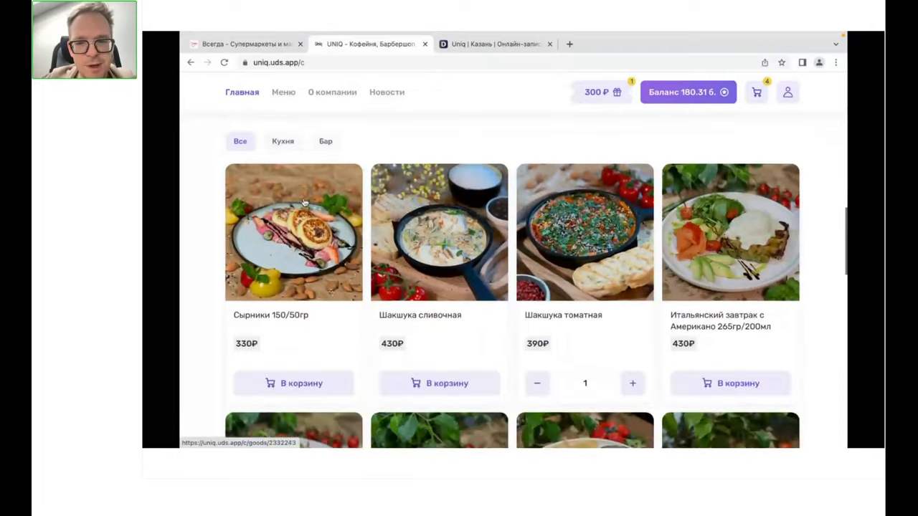
scroll(303, 202, "up", 7)
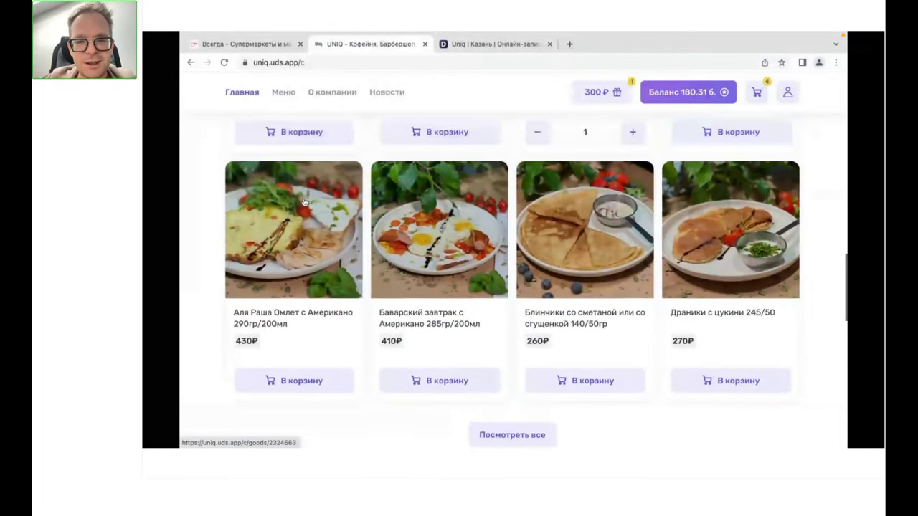
scroll(303, 202, "up", 4)
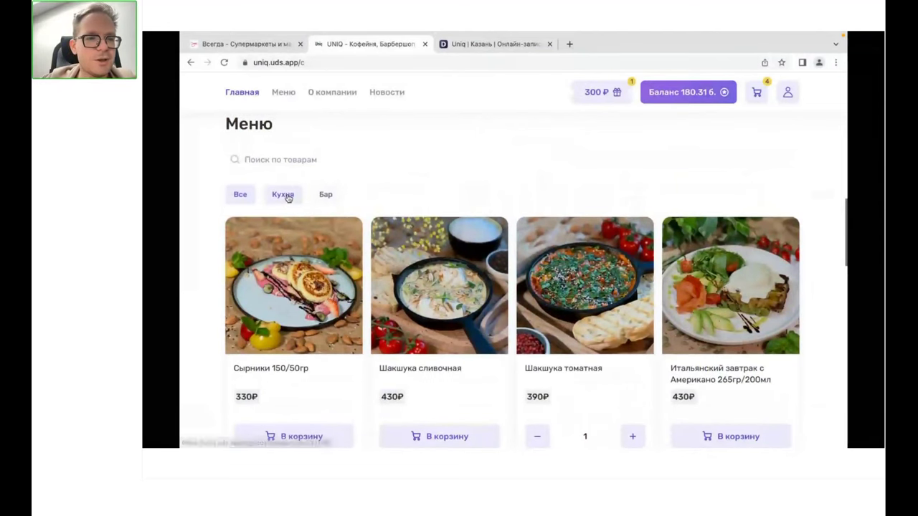
- Open the «Кухня» category, look through its dishes and open the «Греческий 245гр» product page
left_click(286, 195)
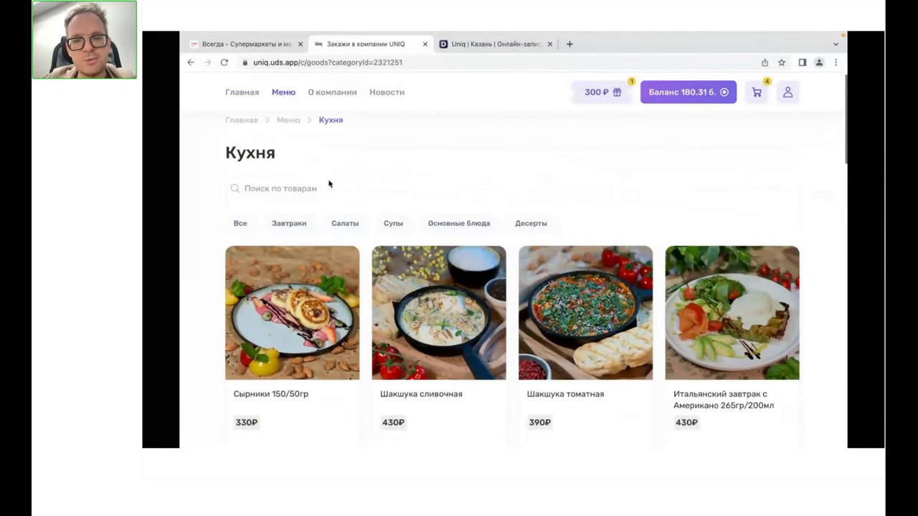
scroll(329, 184, "down", 5)
scroll(329, 184, "down", 4)
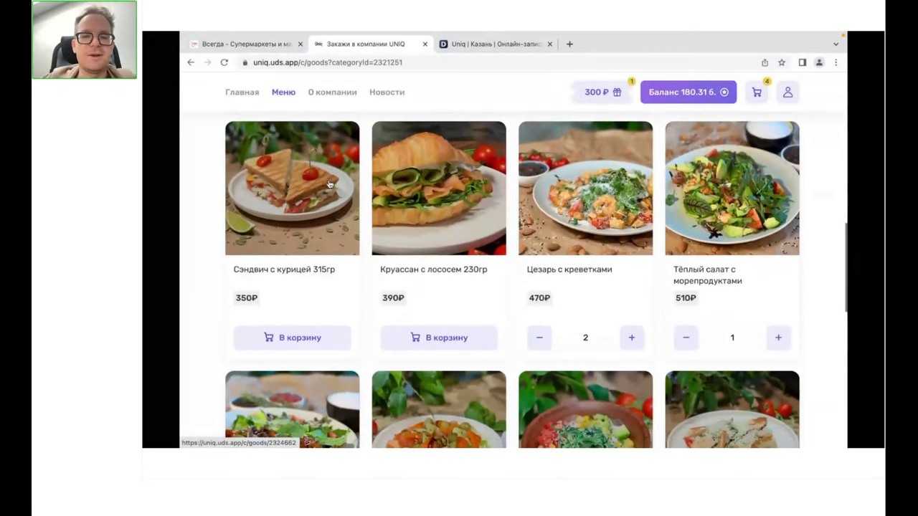
scroll(329, 184, "down", 2)
scroll(329, 184, "down", 1)
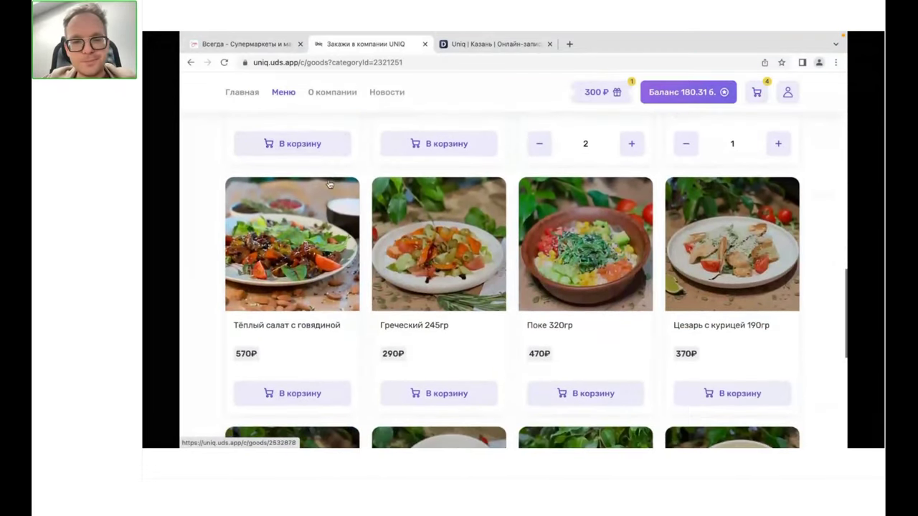
left_click(439, 278)
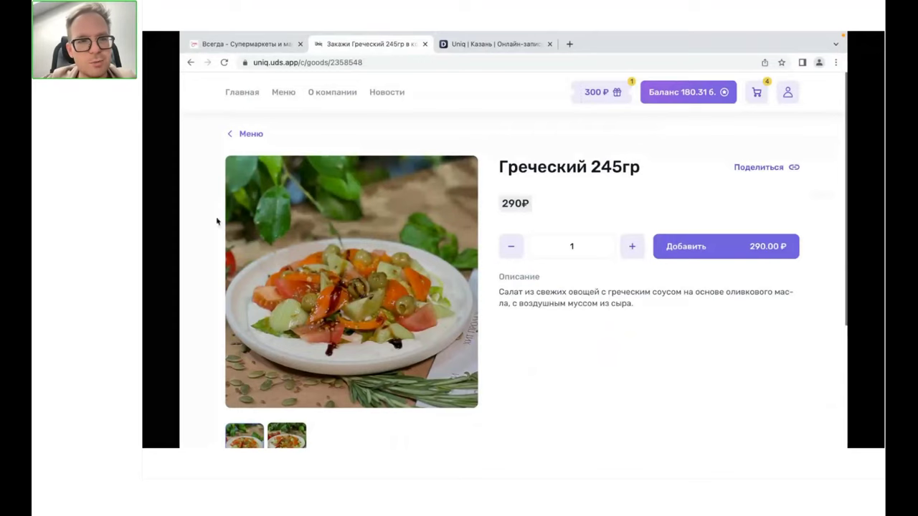
- Go back to the full menu, search its products for "бава" and view the search results
left_click(226, 138)
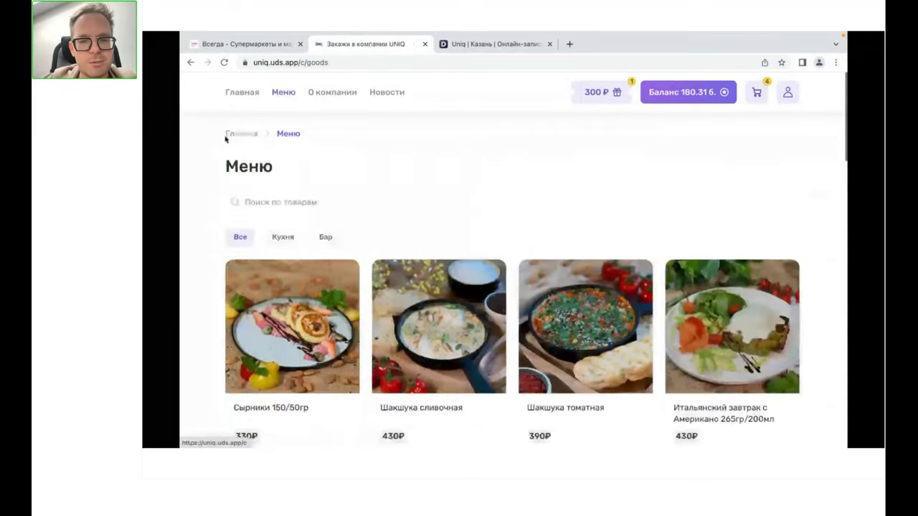
scroll(422, 350, "down", 5)
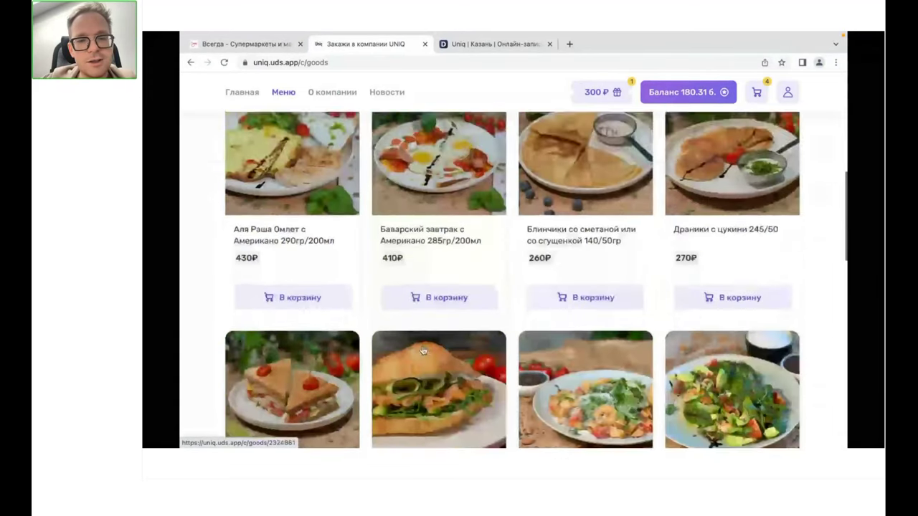
scroll(423, 350, "up", 3)
scroll(423, 350, "up", 2)
left_click(330, 199)
type(".f")
key("BackSpace")
key("BackSpace")
type("бава")
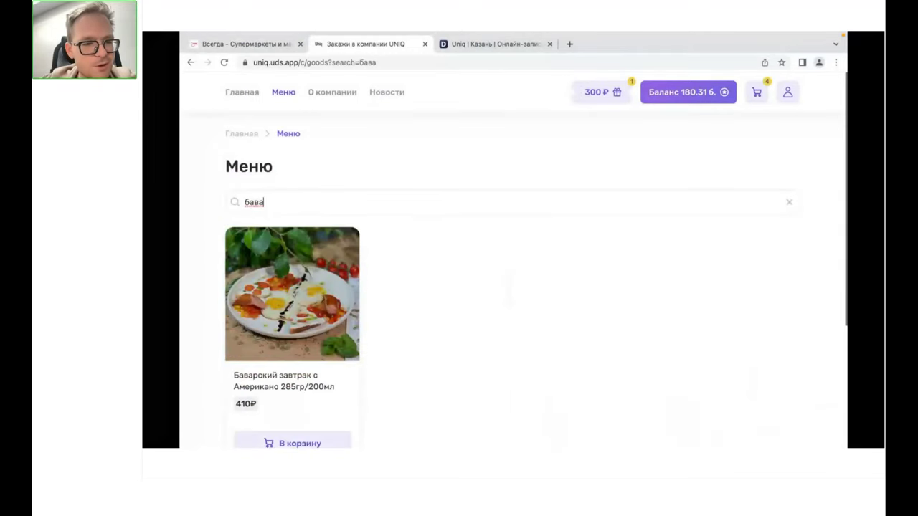
scroll(383, 260, "down", 2)
scroll(383, 259, "up", 1)
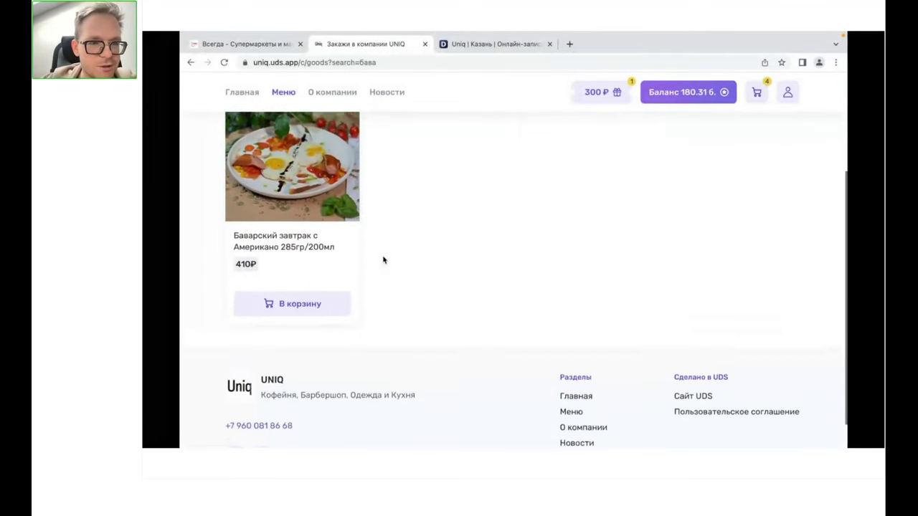
scroll(383, 259, "up", 1)
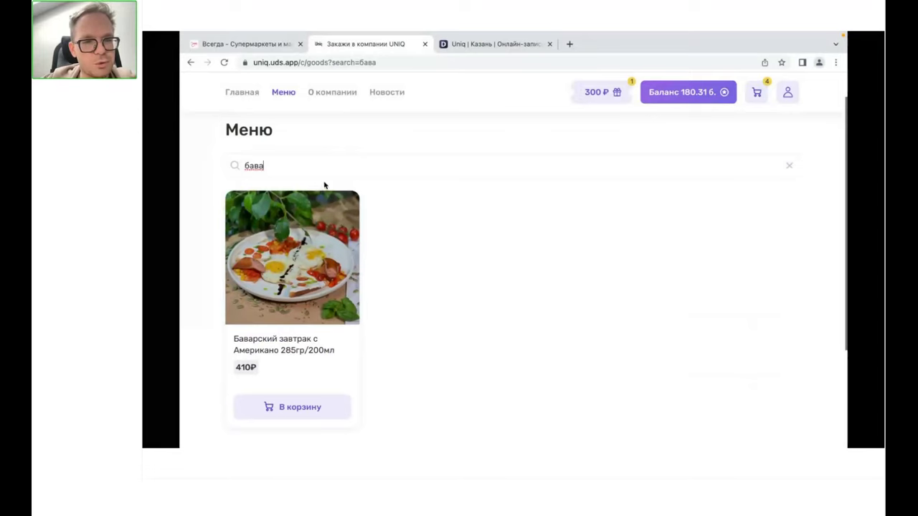
- Clear the product search and look through the full menu down to the desserts and coffee drinks
double_click(285, 168)
key("BackSpace")
scroll(349, 227, "down", 5)
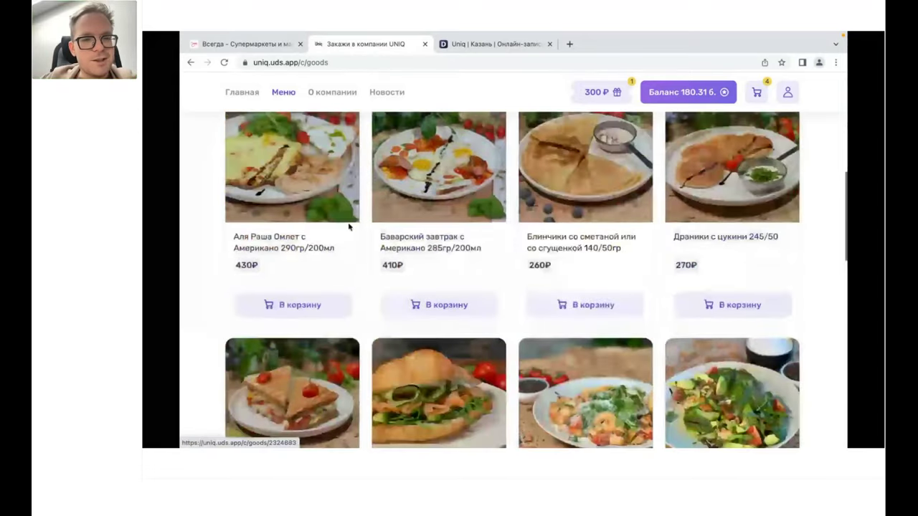
scroll(349, 228, "down", 4)
scroll(349, 227, "down", 12)
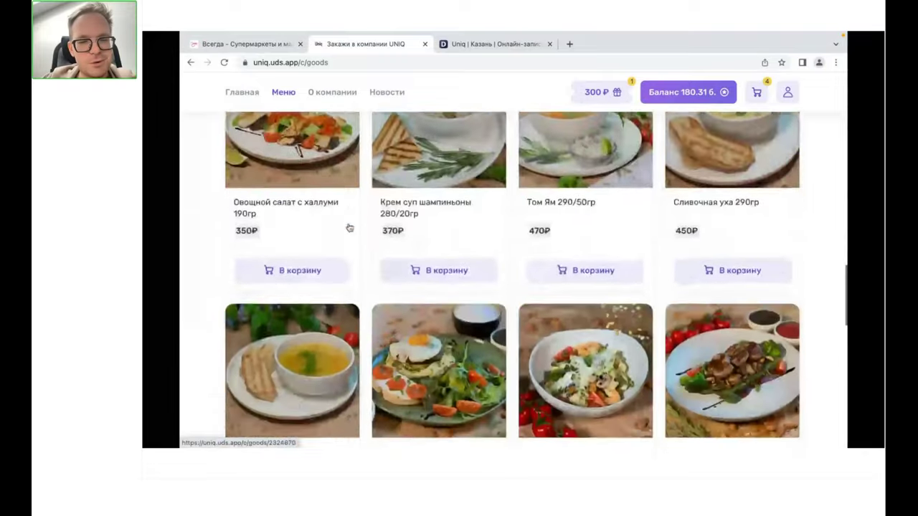
scroll(349, 227, "down", 6)
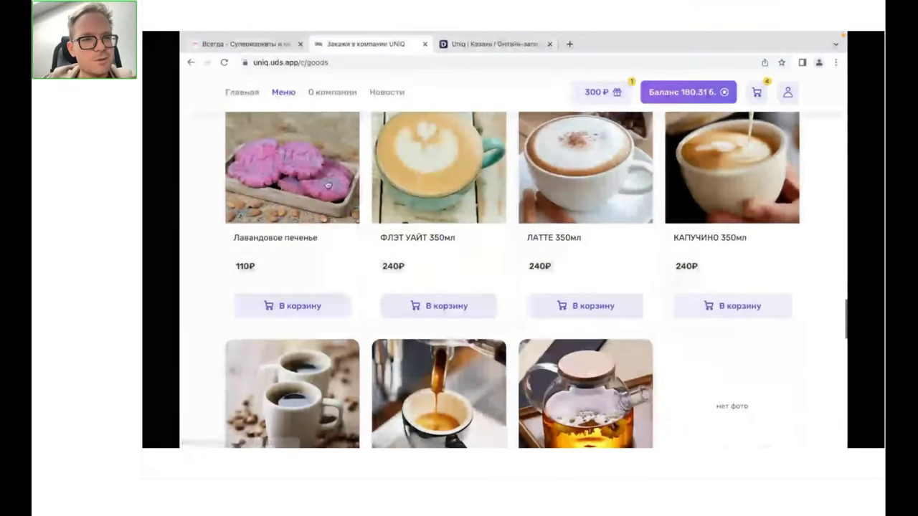
- Return to the home page and view the UNIQ company section with its description, contacts and photos
left_click(245, 92)
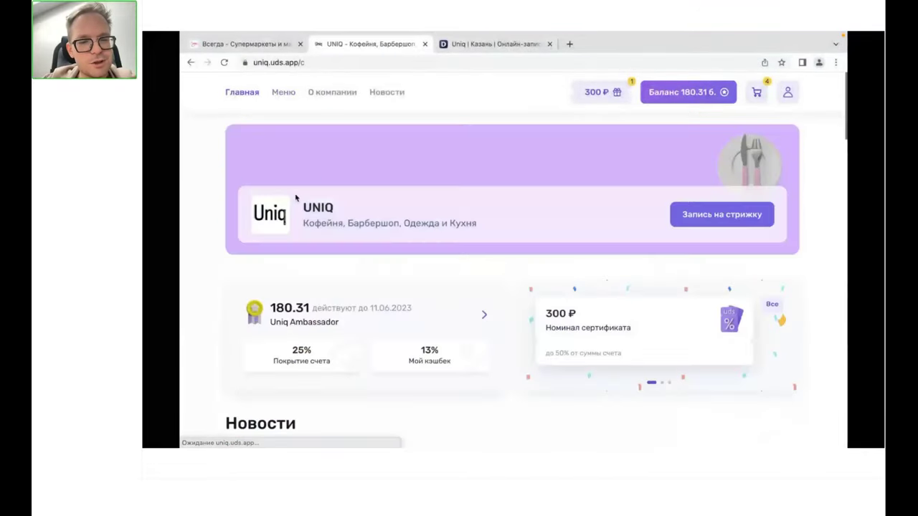
scroll(343, 296, "down", 8)
scroll(343, 296, "down", 6)
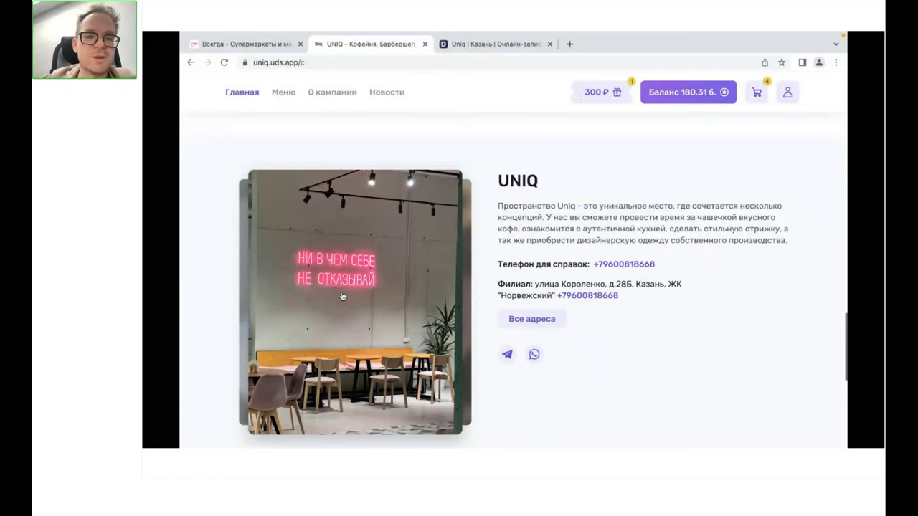
scroll(342, 296, "down", 1)
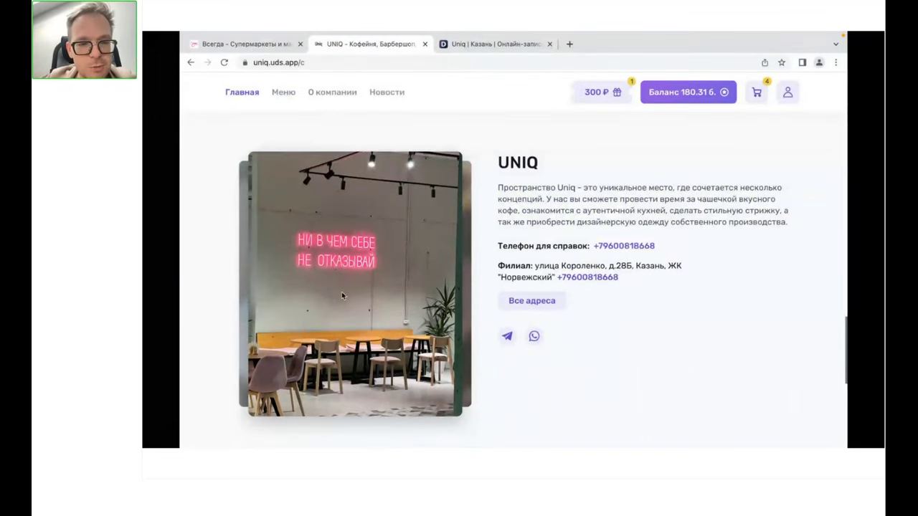
- Open the company photo gallery, view its first five photos and close the gallery
left_click(341, 292)
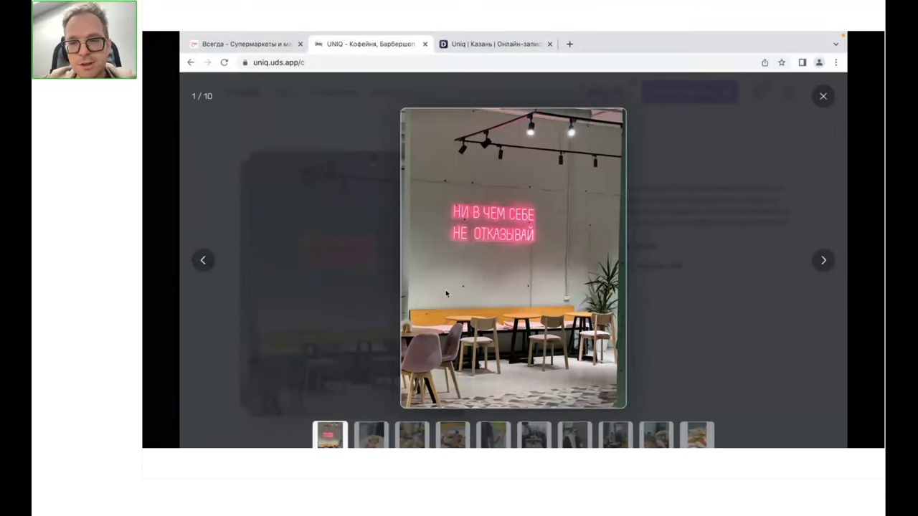
left_click(834, 265)
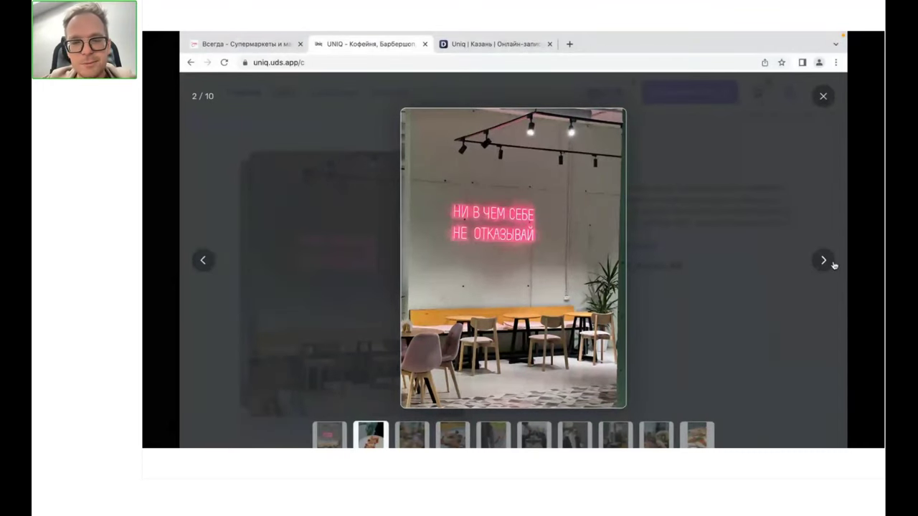
left_click(411, 434)
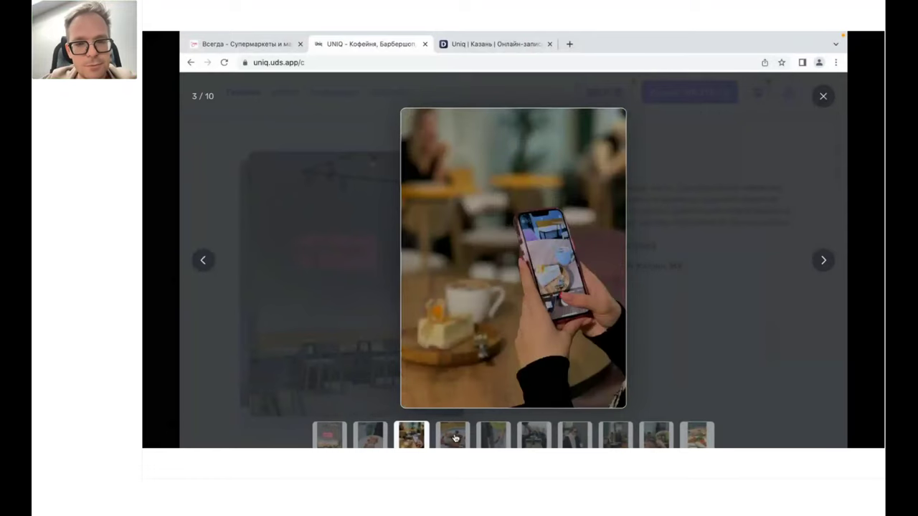
left_click(449, 440)
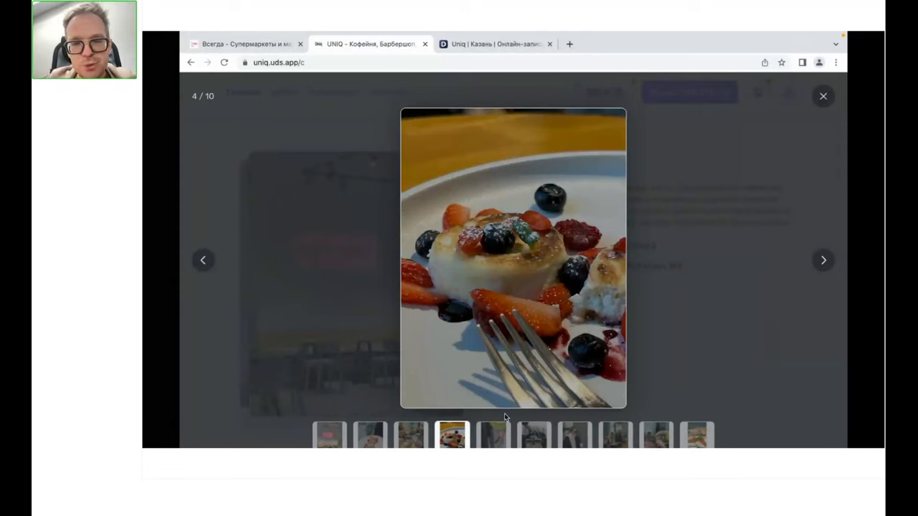
left_click(500, 432)
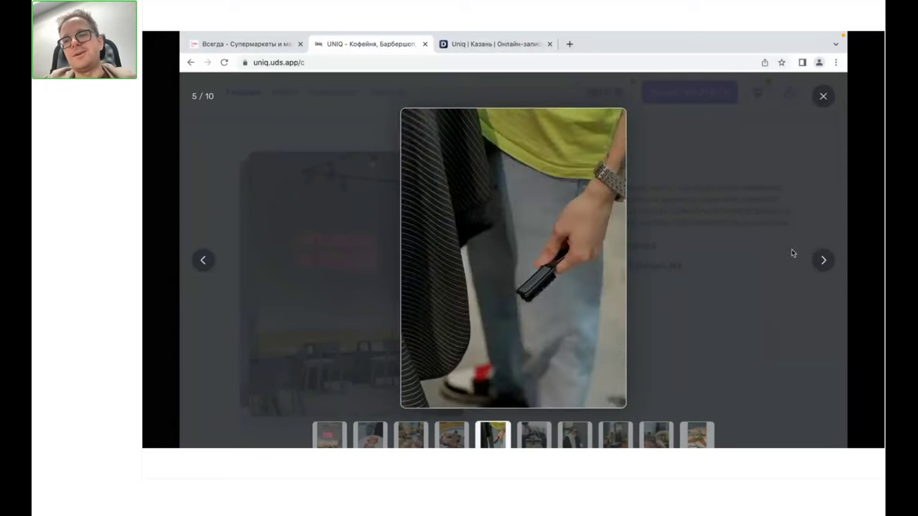
left_click(823, 103)
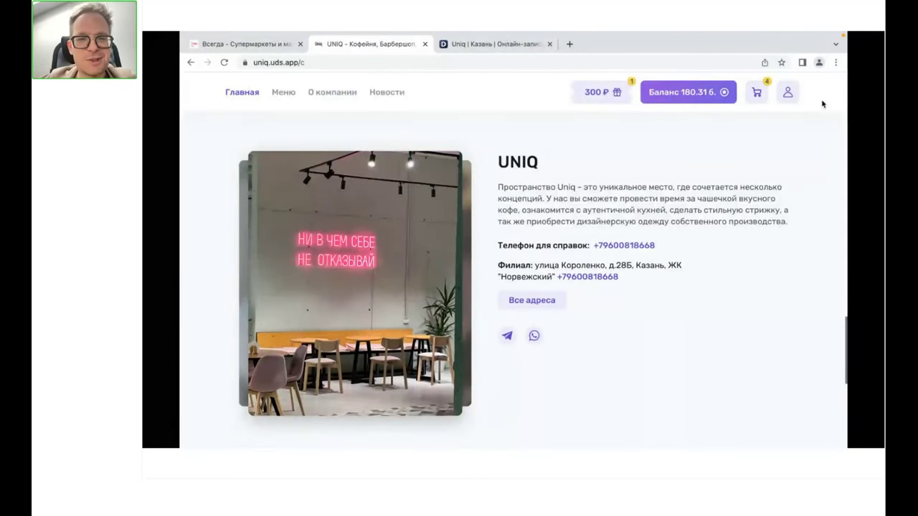
- View the UDS app installation section and the footer of the home page, and return to the page's beginning
scroll(823, 104, "down", 2)
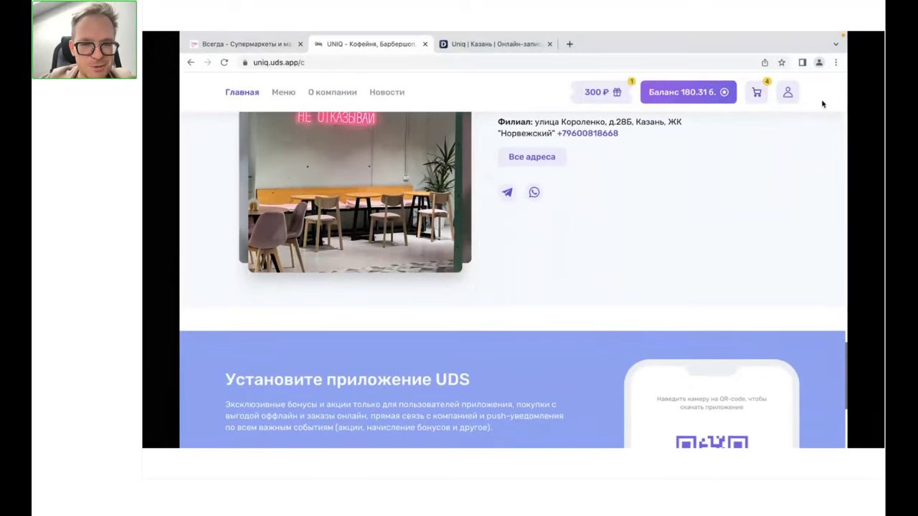
scroll(822, 104, "down", 2)
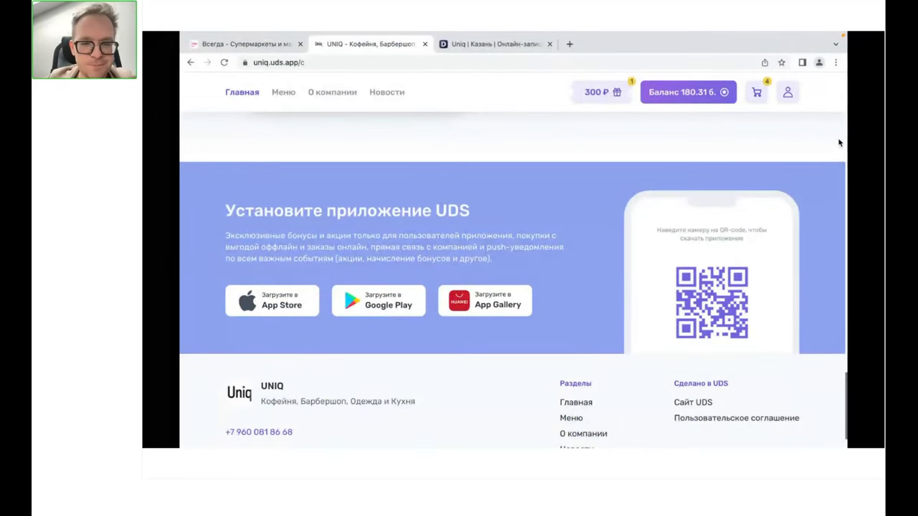
scroll(839, 143, "down", 1)
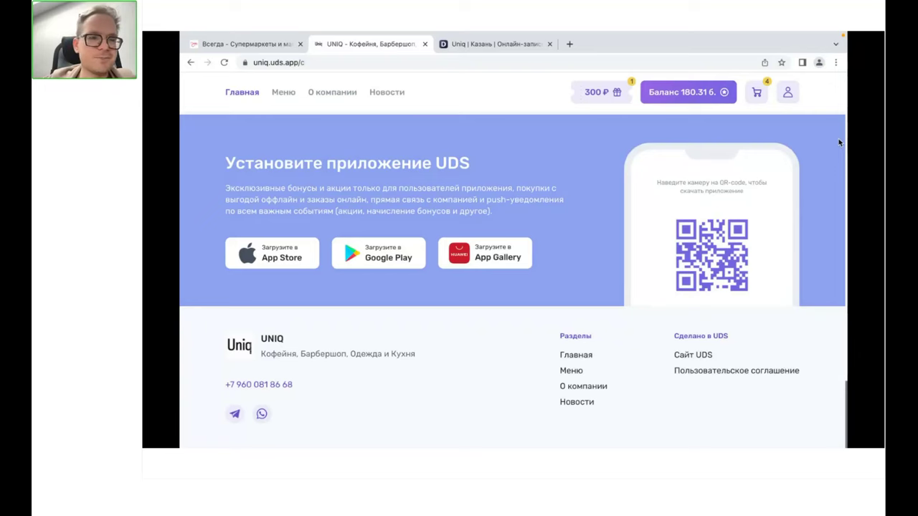
scroll(838, 142, "up", 10)
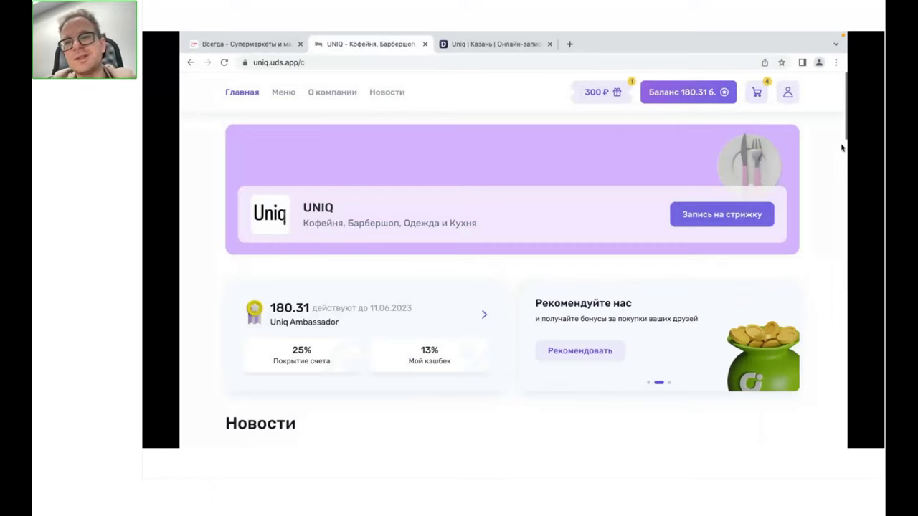
scroll(824, 232, "down", 1)
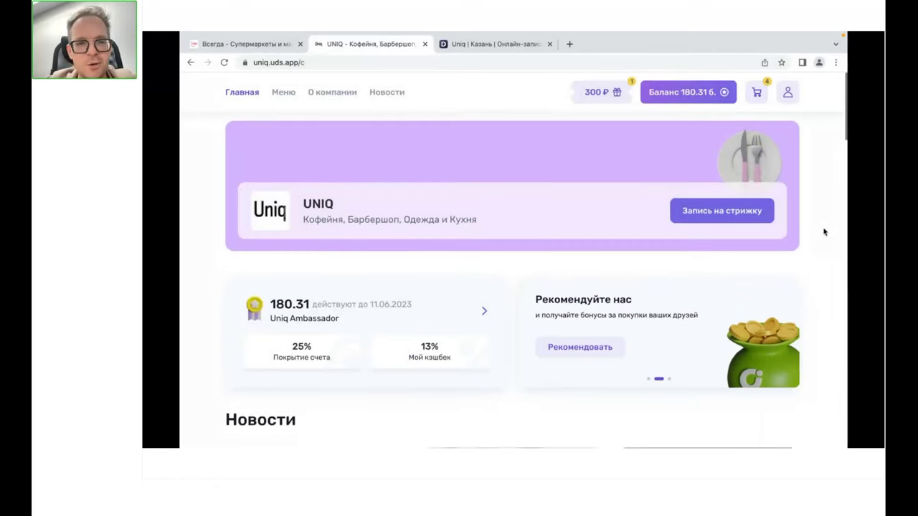
scroll(824, 232, "up", 1)
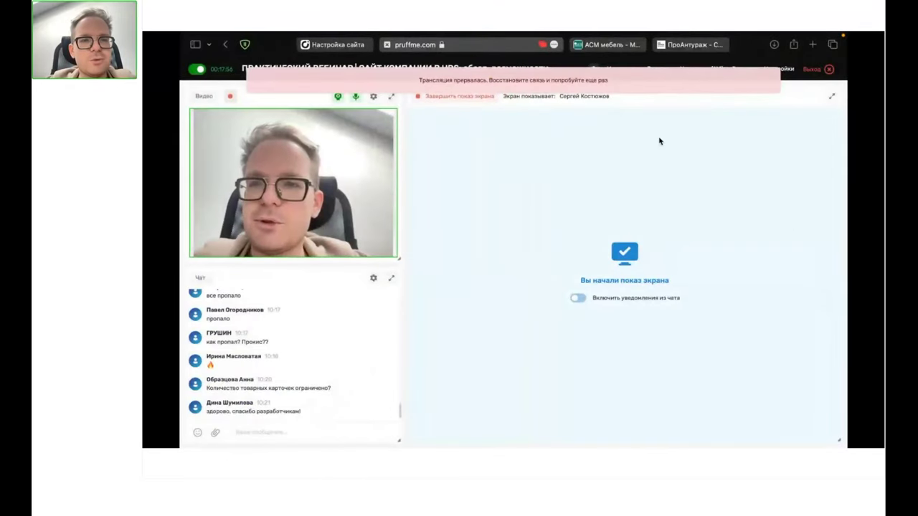
- Switch to the UDS Бизнес admin site and open the Веб-сайт settings from the company's general settings
left_click(338, 46)
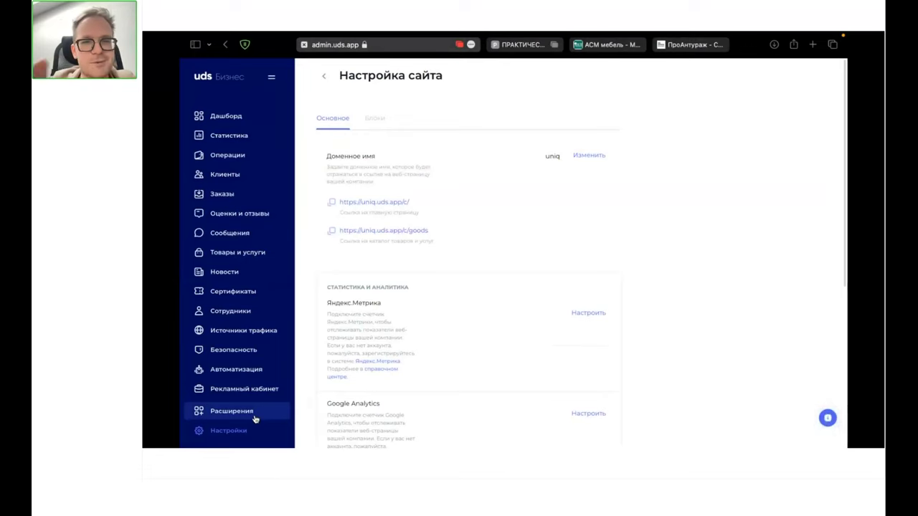
left_click(219, 119)
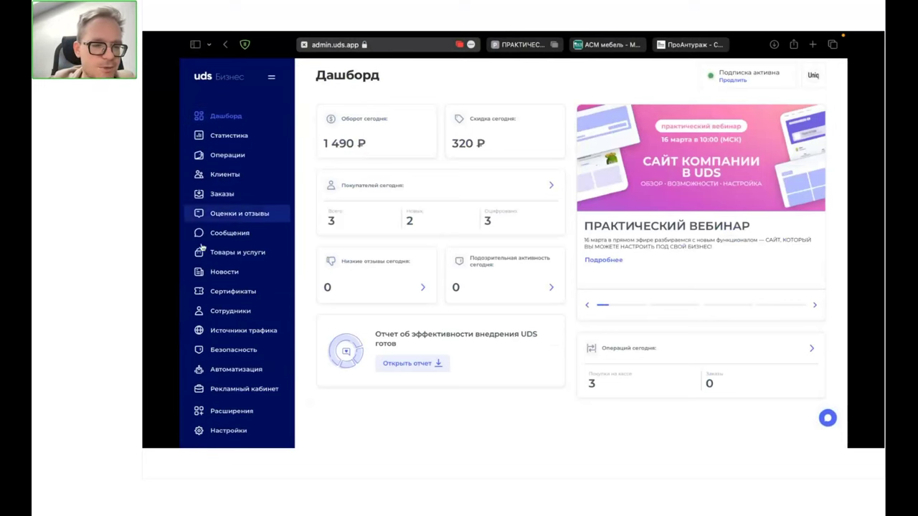
left_click(223, 431)
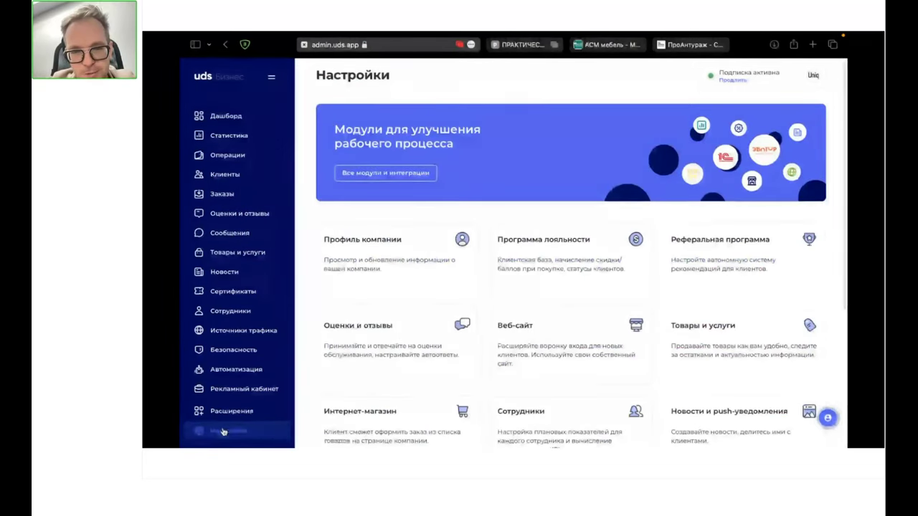
scroll(357, 440, "down", 2)
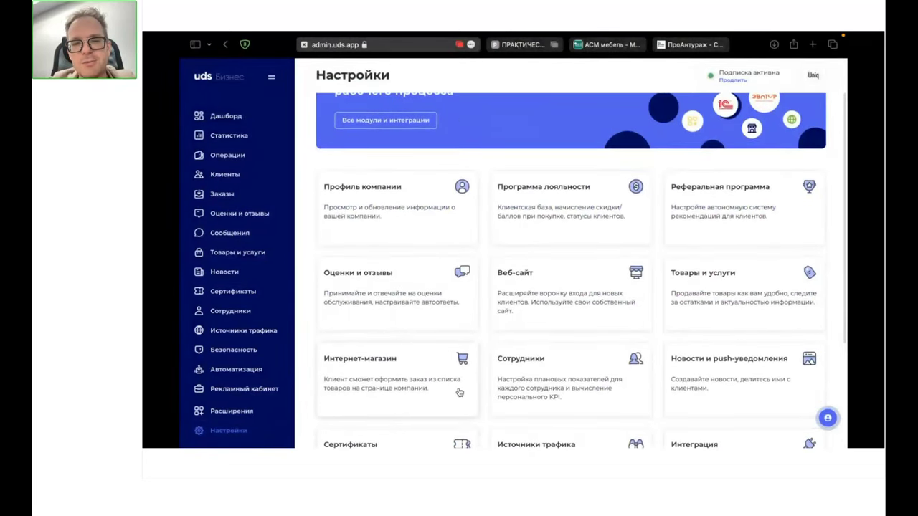
scroll(499, 313, "down", 1)
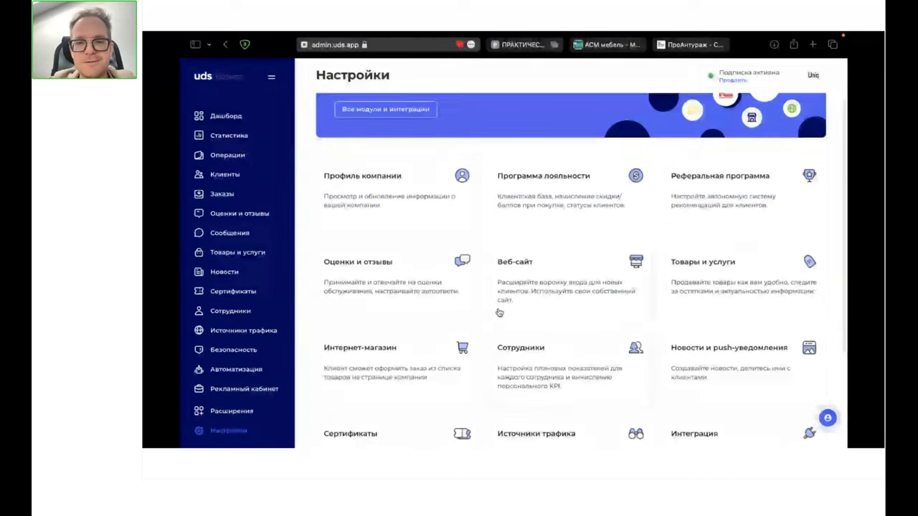
left_click(568, 305)
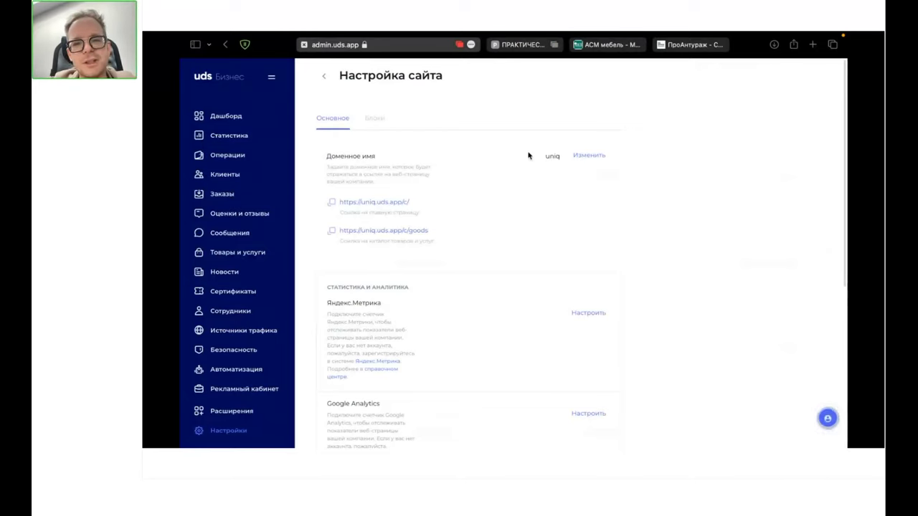
- Open the domain name for editing, cancel without changes, and look at the domain in the public site's address before returning
left_click(586, 157)
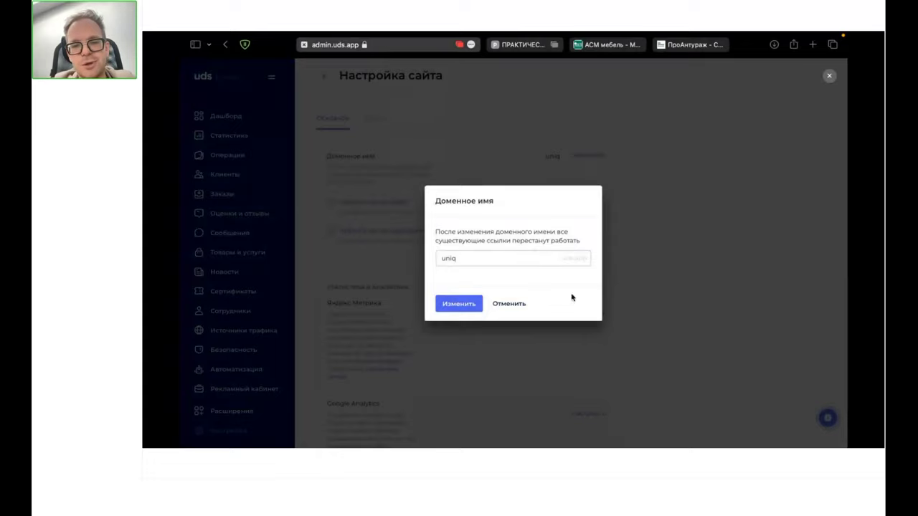
left_click(507, 304)
key("ctrl+Left")
key("ctrl+Left")
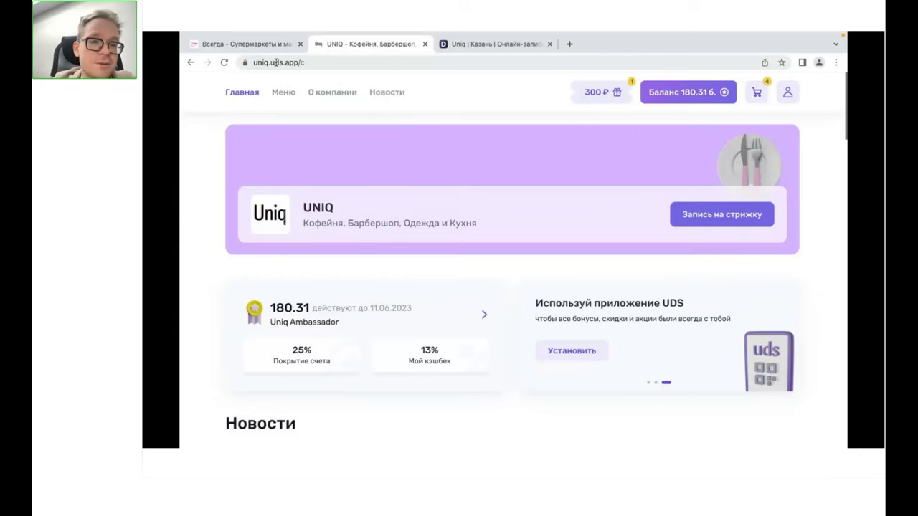
key("ctrl+Right")
key("ctrl+Right")
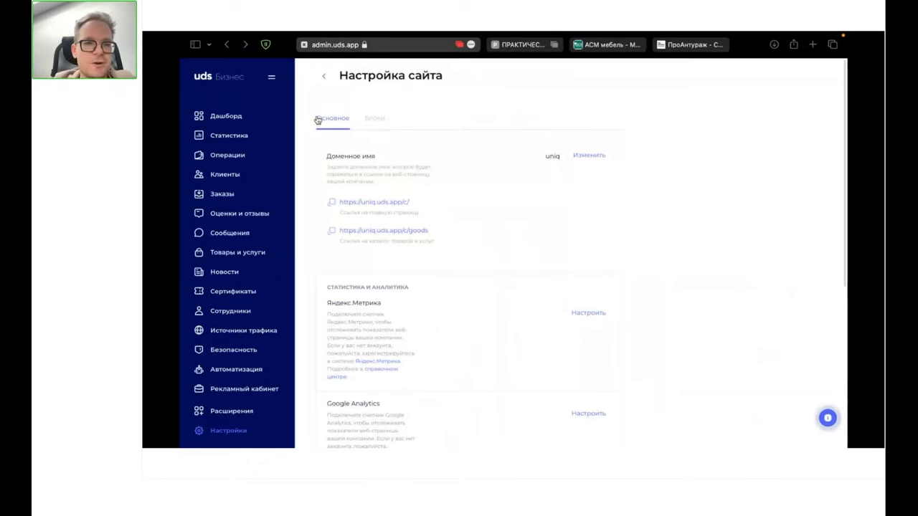
- Swap the Программа лояльности and Товары blocks in the site's block list and check the block order on the public home page
left_click(371, 119)
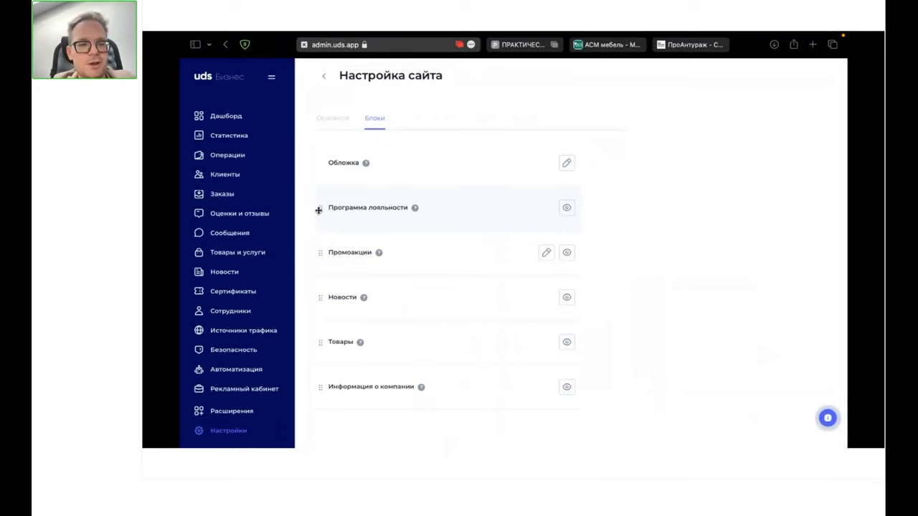
left_click_drag(319, 211, 317, 337)
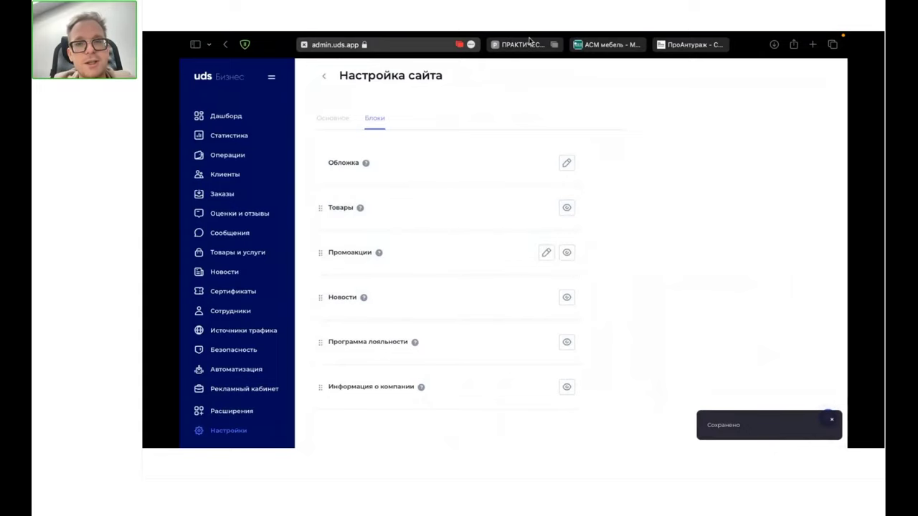
key("ctrl+Right")
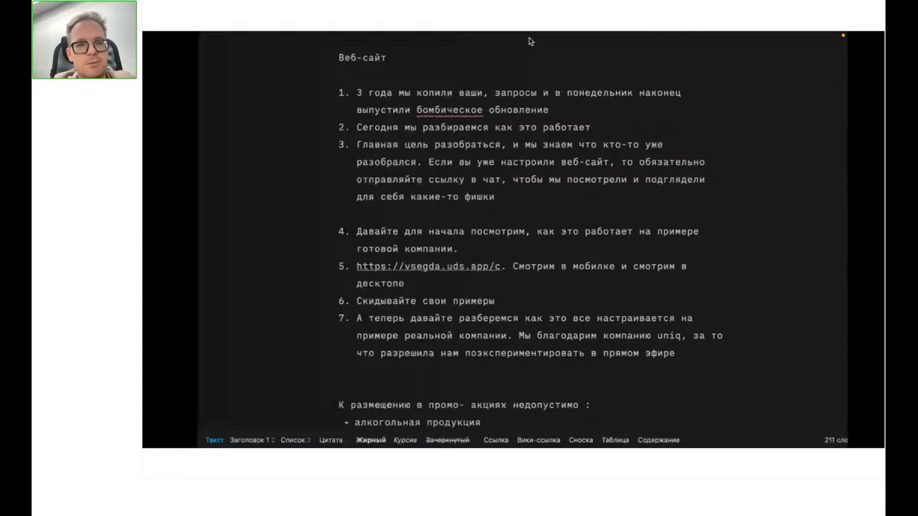
key("ctrl+Left")
key("ctrl+Right")
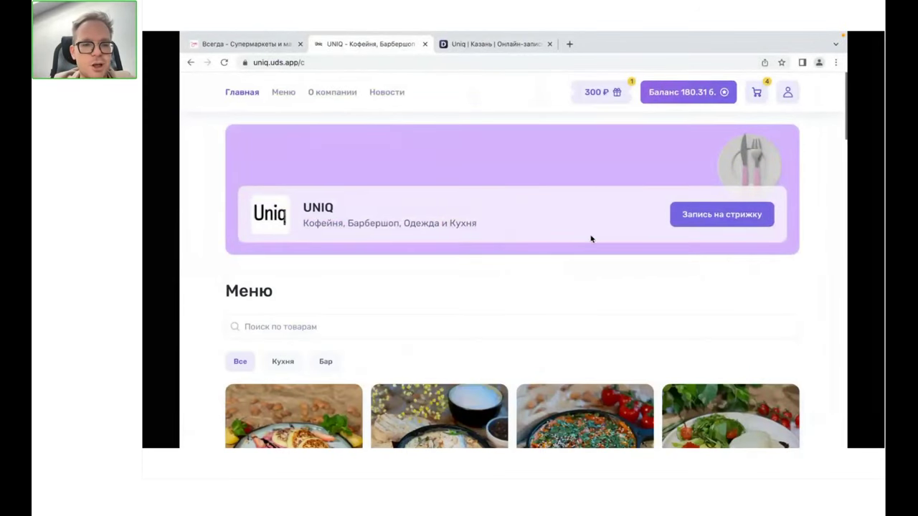
scroll(591, 239, "down", 2)
scroll(591, 238, "up", 1)
scroll(591, 239, "down", 5)
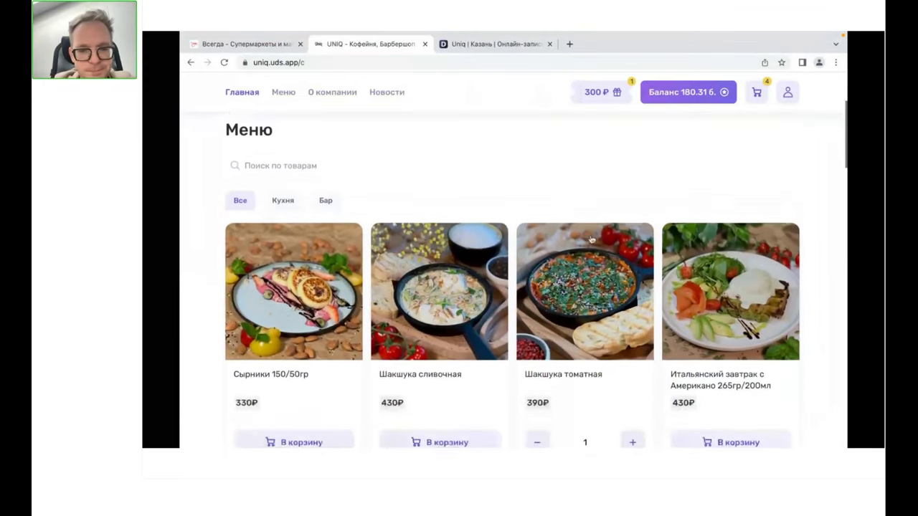
scroll(591, 239, "up", 3)
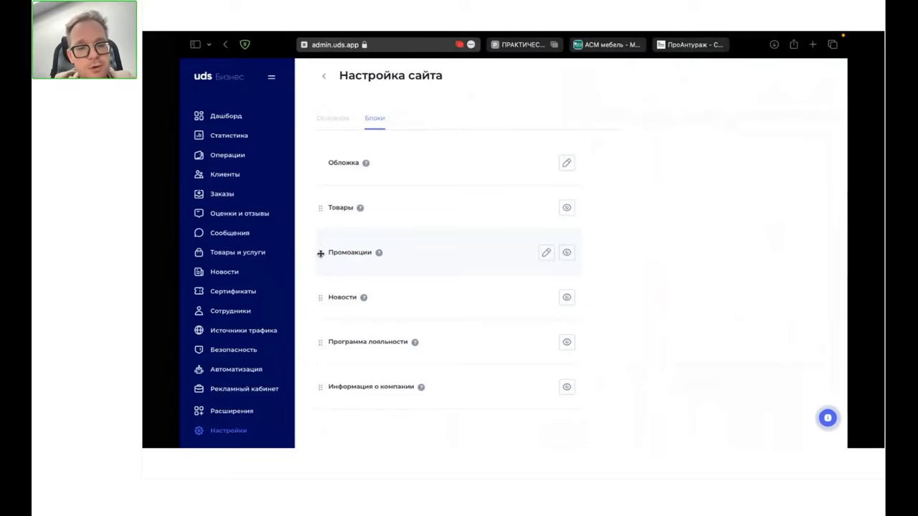
- Swap the Товары and Программа лояльности blocks back and forth, and hide and re-show the Программа лояльности and Новости blocks
left_click_drag(321, 345, 322, 194)
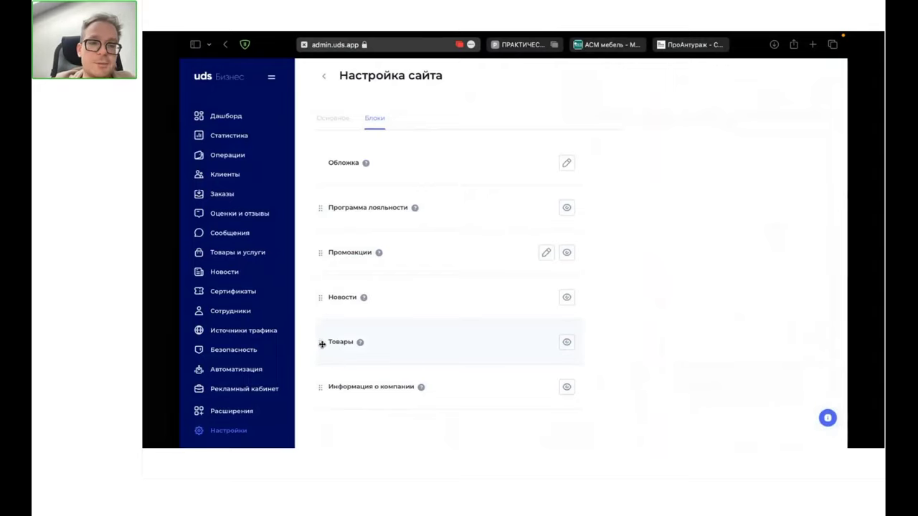
left_click_drag(322, 347, 325, 195)
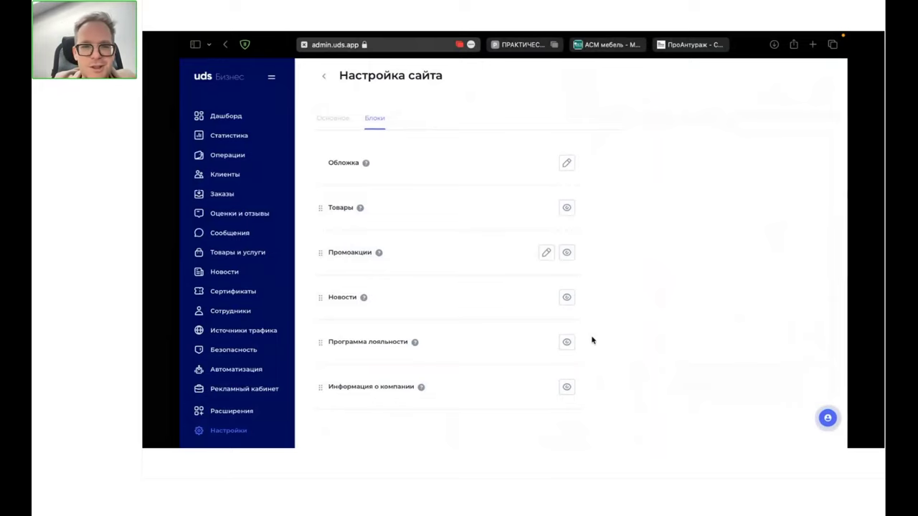
left_click(568, 344)
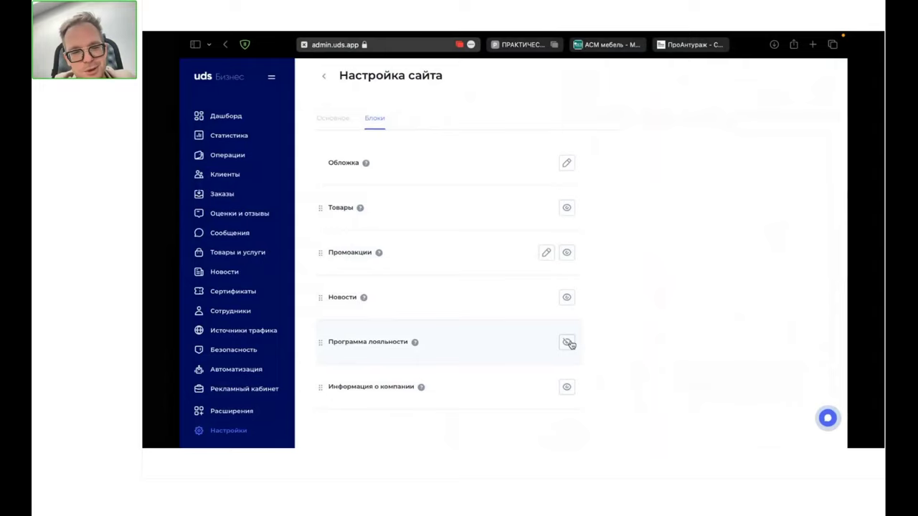
left_click(568, 344)
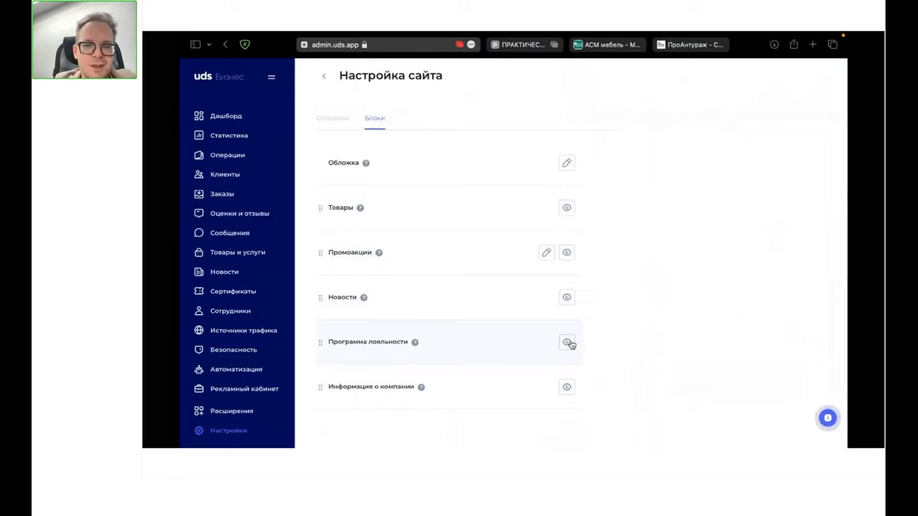
left_click(566, 299)
left_click(568, 299)
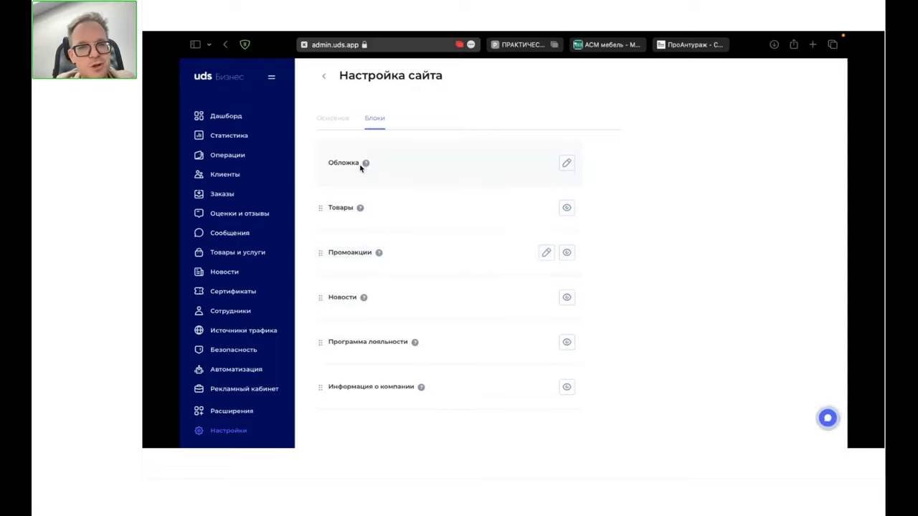
- Open the Обложка block of the site for editing
left_click(566, 165)
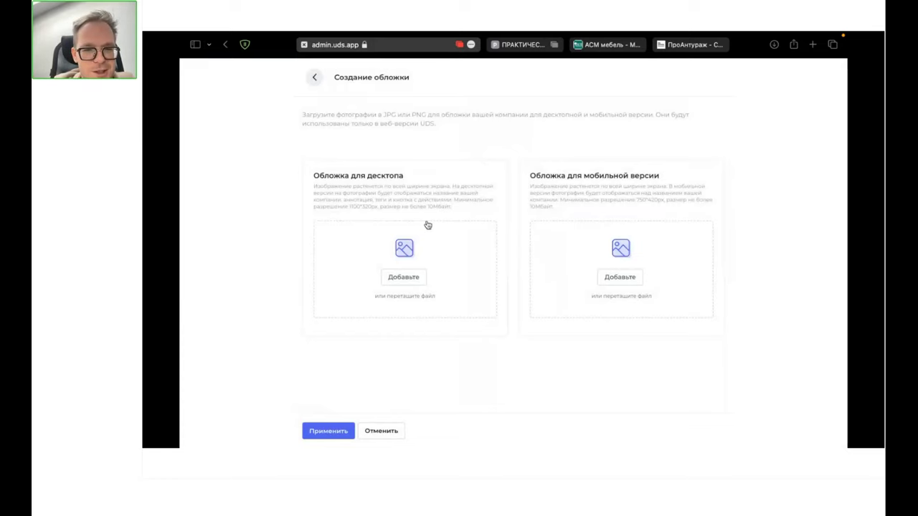
left_click(401, 277)
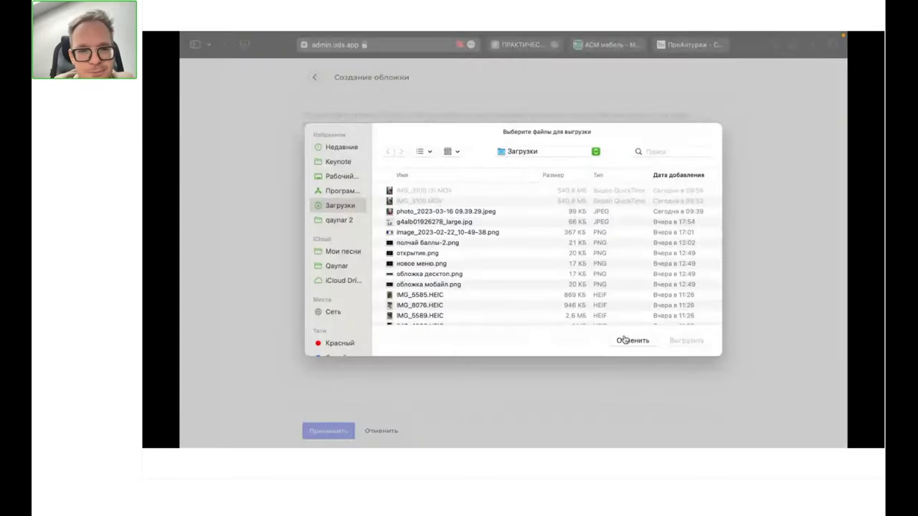
scroll(533, 283, "down", 3)
scroll(534, 283, "down", 1)
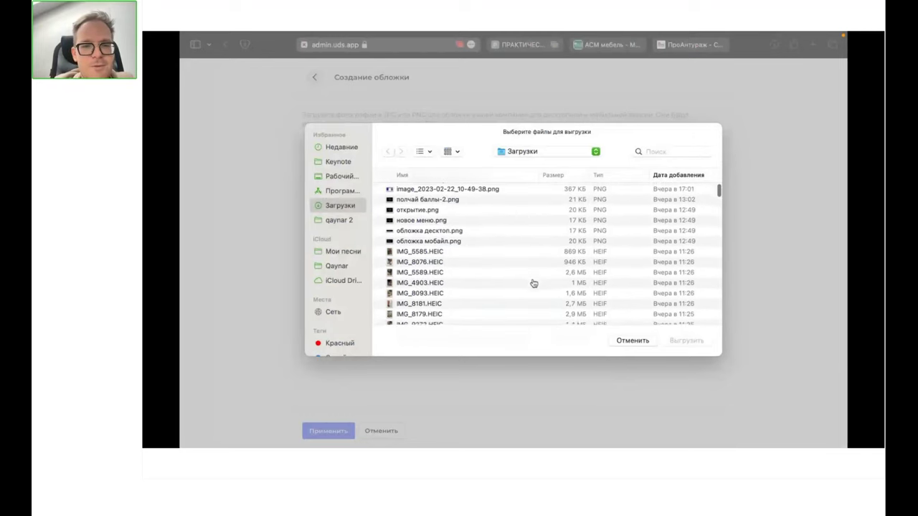
left_click(621, 342)
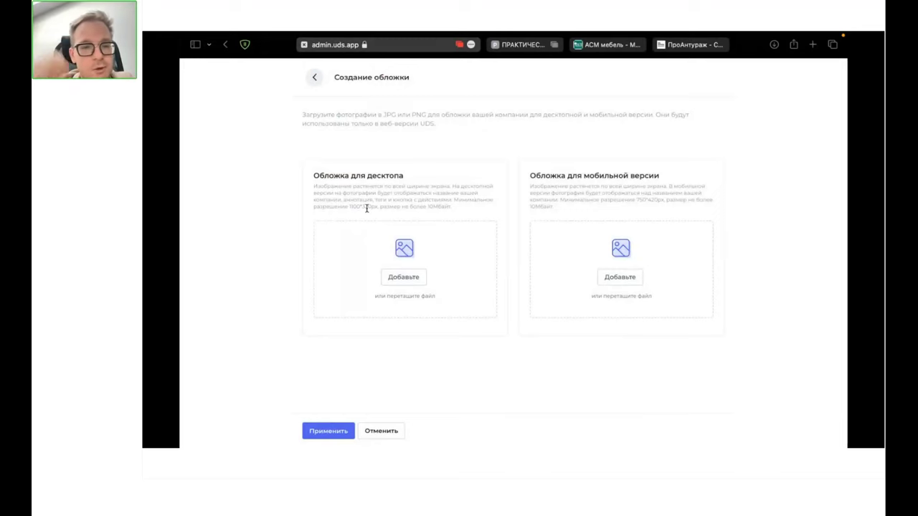
- Upload обложка десктоп.png from the Загрузки folder as the desktop cover and apply its default crop
left_click(415, 280)
scroll(425, 283, "down", 1)
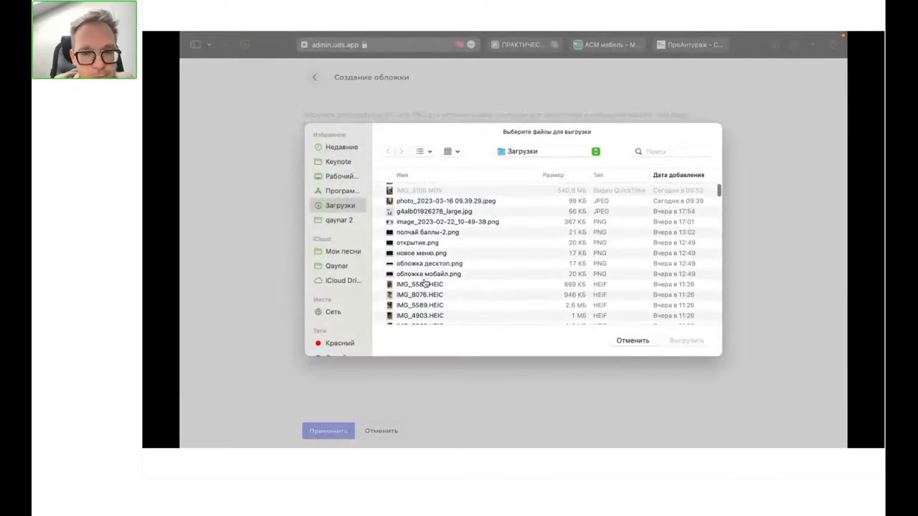
scroll(424, 284, "down", 1)
left_click(429, 259)
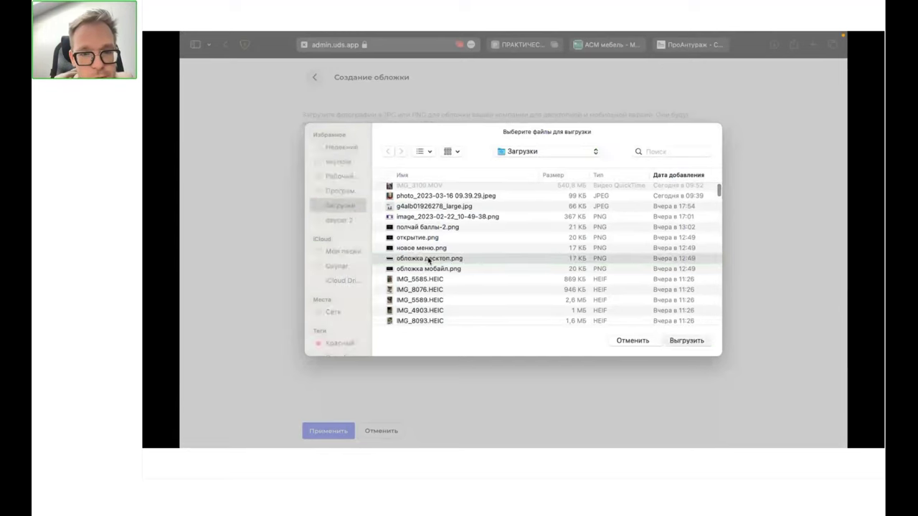
double_click(429, 260)
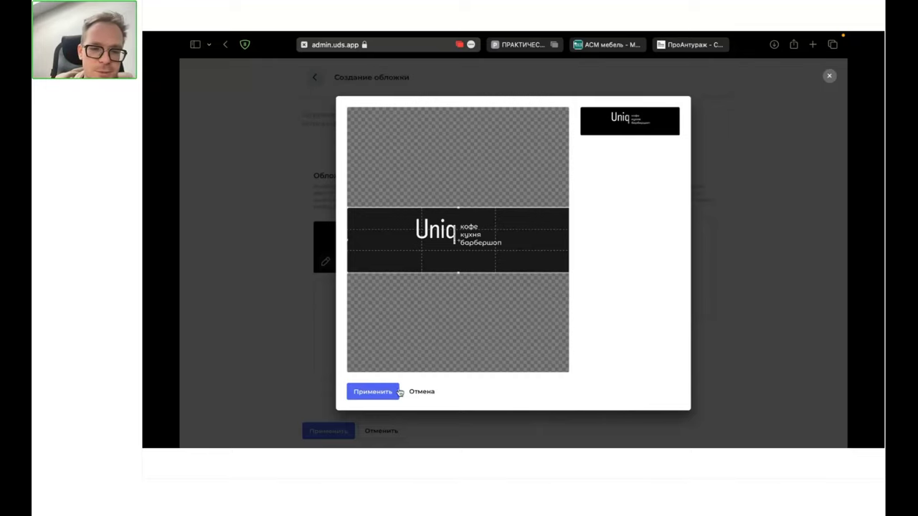
left_click(366, 393)
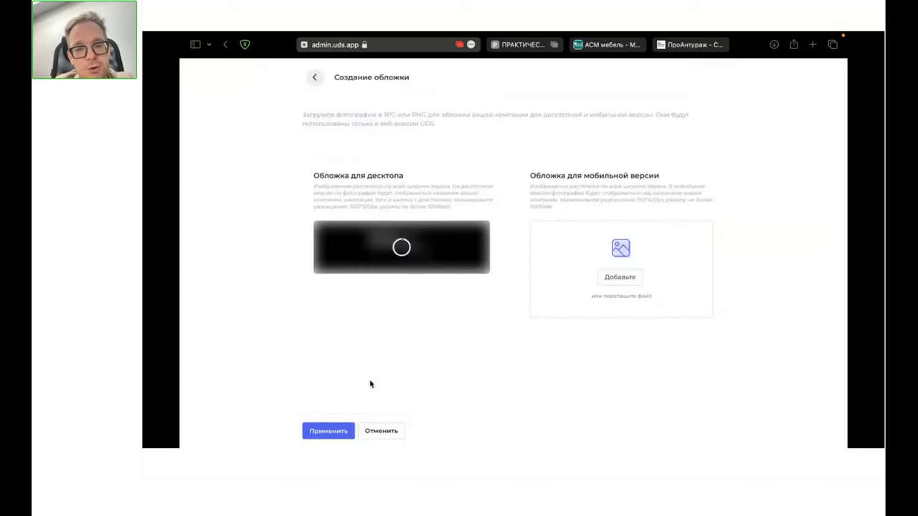
- Upload обложка мобайл.png from the Загрузки folder as the mobile cover and apply its default crop
left_click(617, 283)
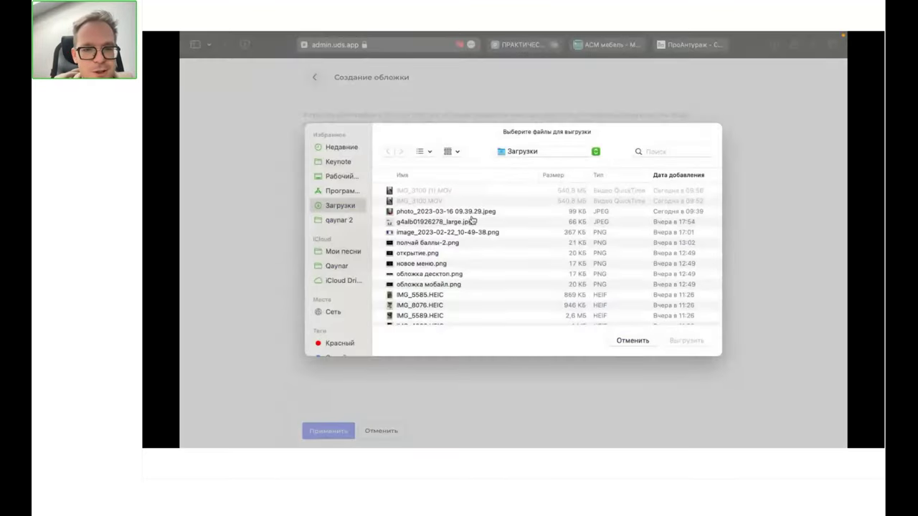
left_click(429, 286)
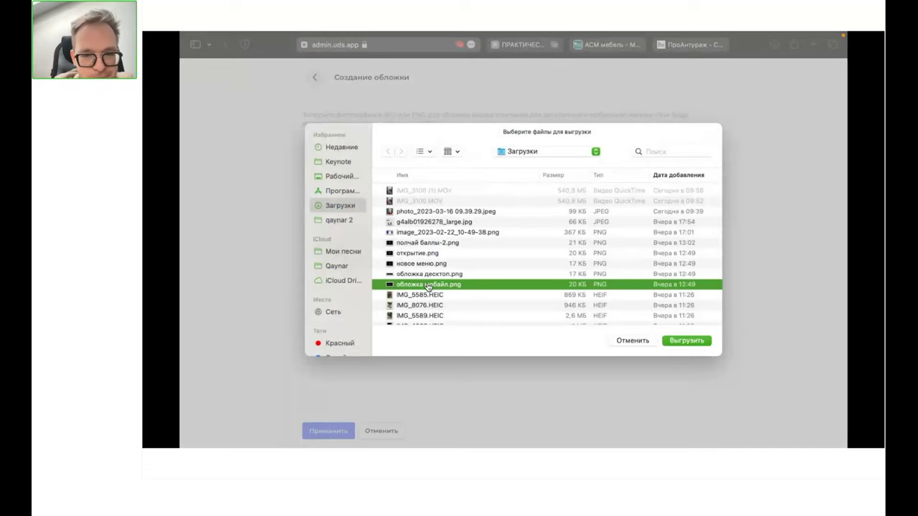
double_click(429, 285)
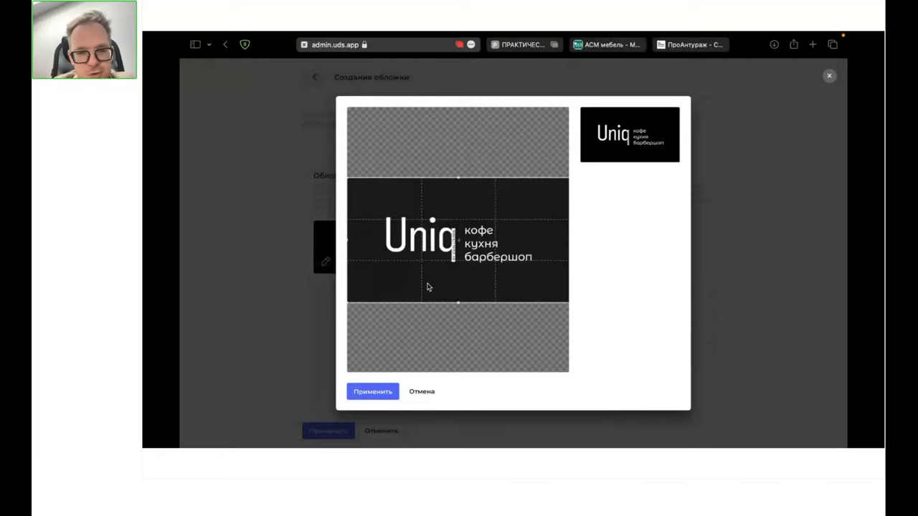
left_click(373, 393)
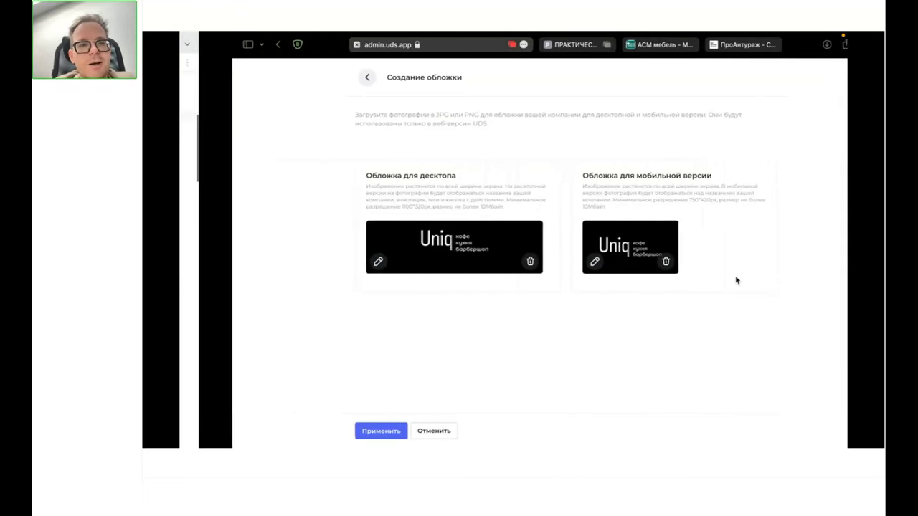
- Examine the example covers on the Всегда, АСМ мебель and ПроАнтураж company sites
key("ctrl+Left")
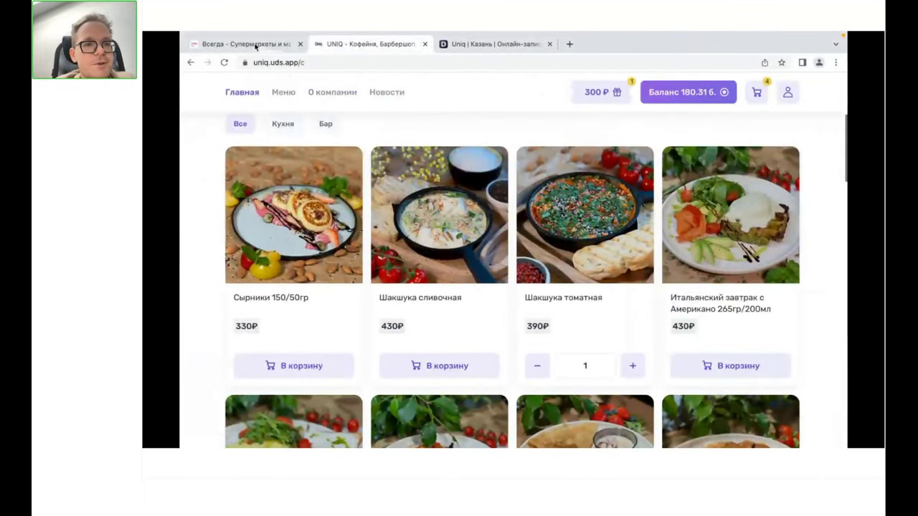
left_click(229, 43)
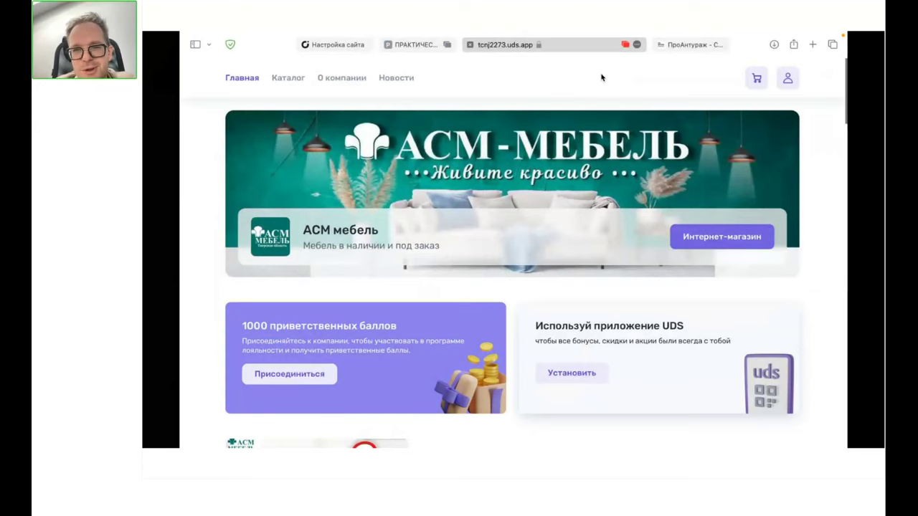
left_click(708, 46)
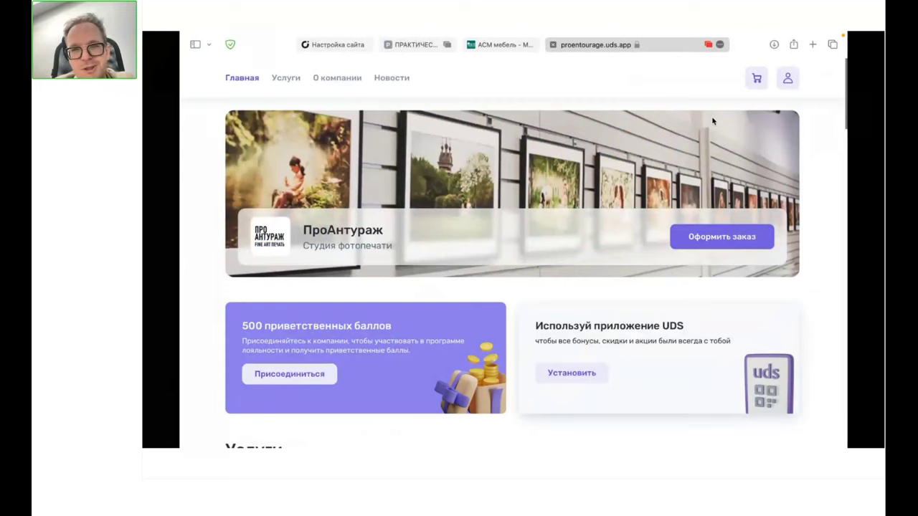
left_click(420, 45)
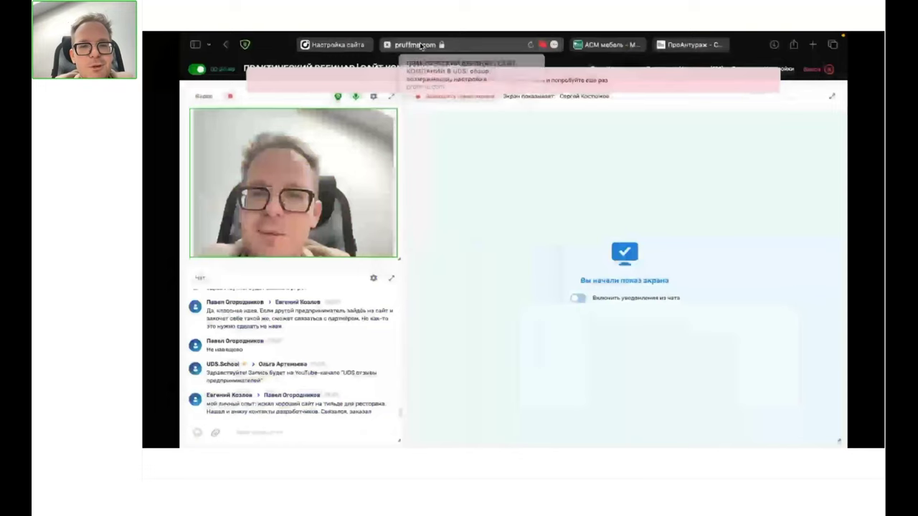
- Save the desktop and mobile covers in the site settings and check the cover on the public UNIQ home page
left_click(352, 45)
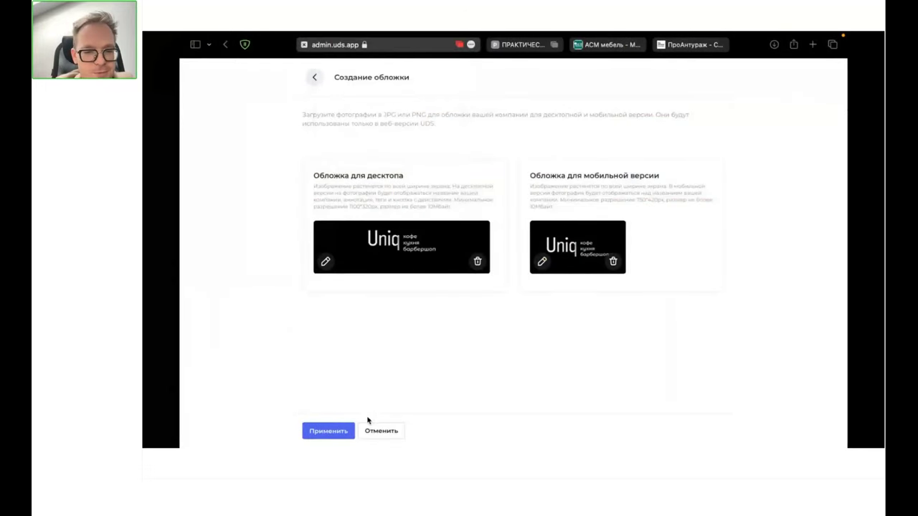
left_click(333, 431)
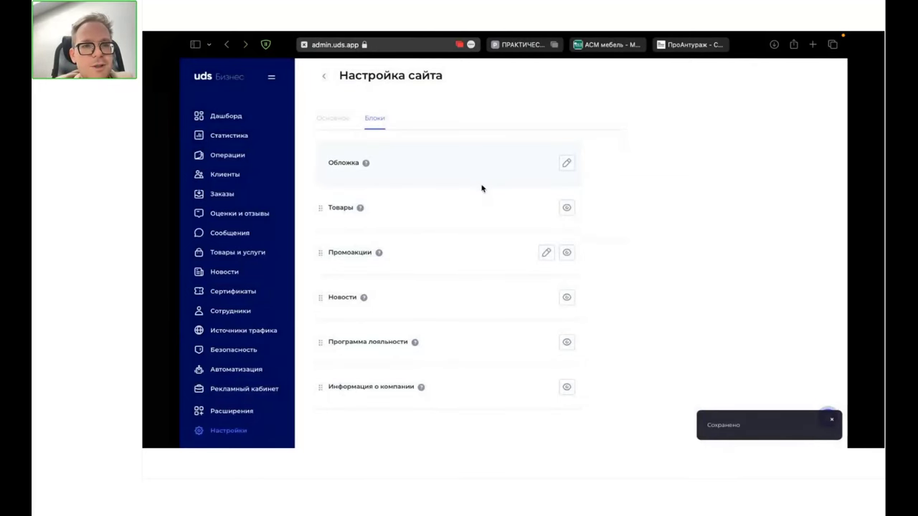
key("ctrl+Left")
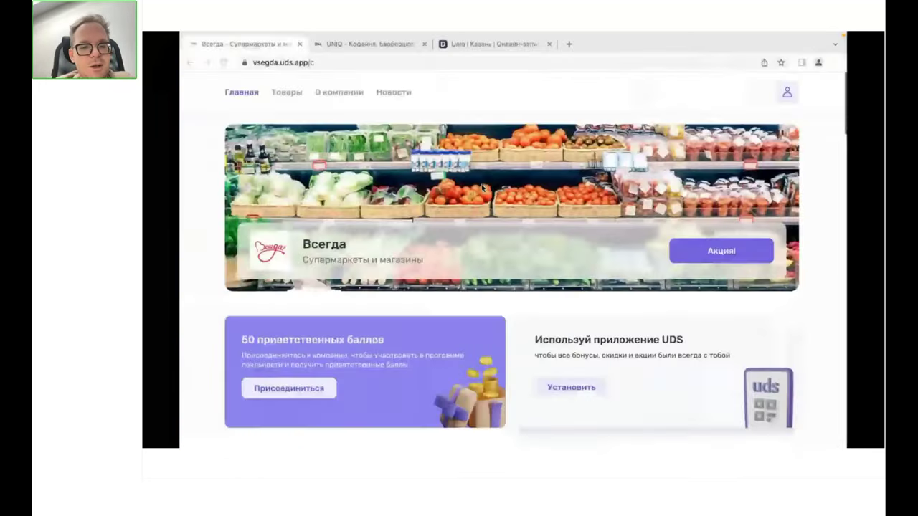
left_click(371, 43)
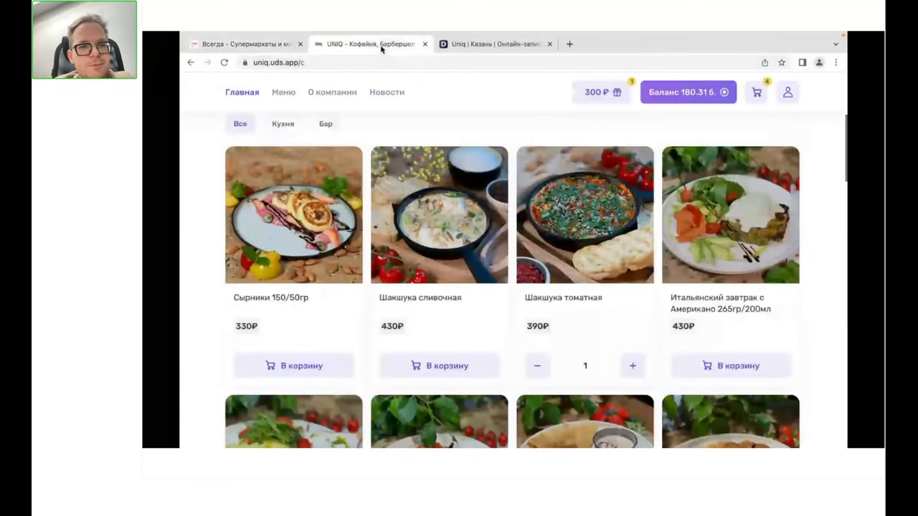
left_click(441, 238)
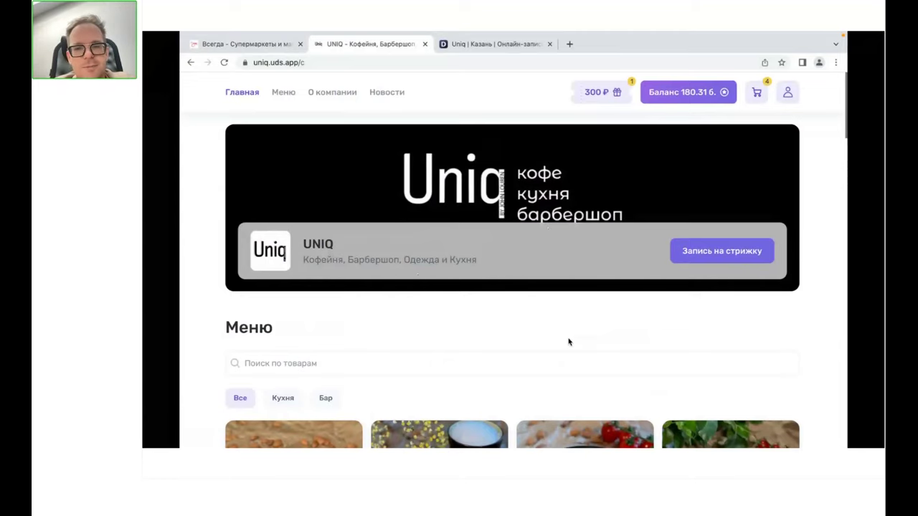
scroll(569, 342, "down", 1)
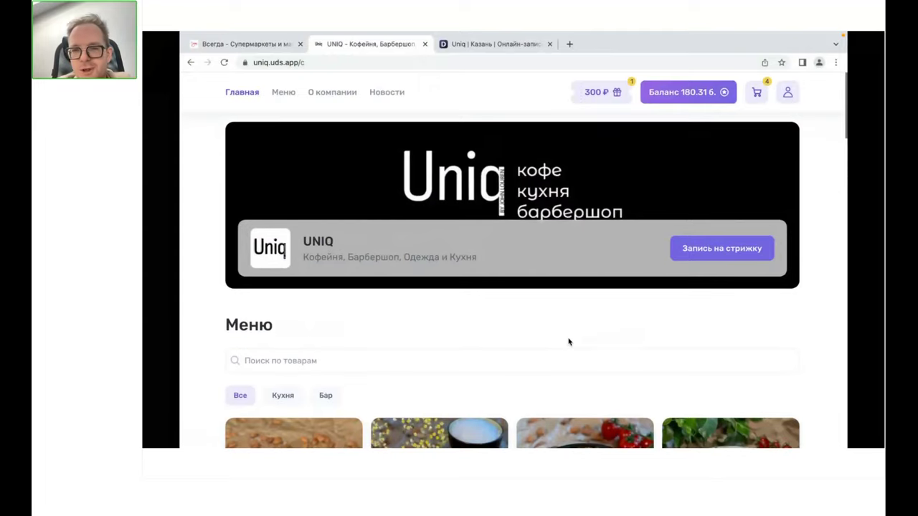
scroll(568, 342, "up", 1)
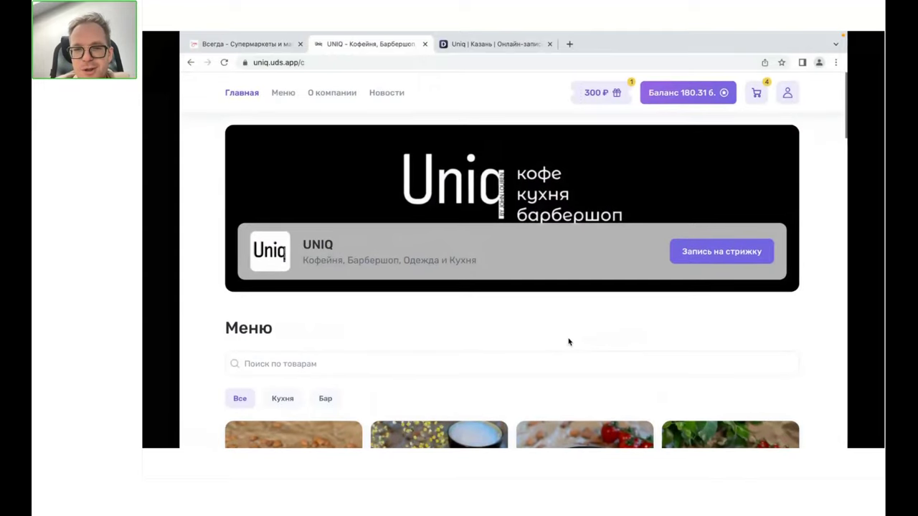
scroll(568, 342, "down", 1)
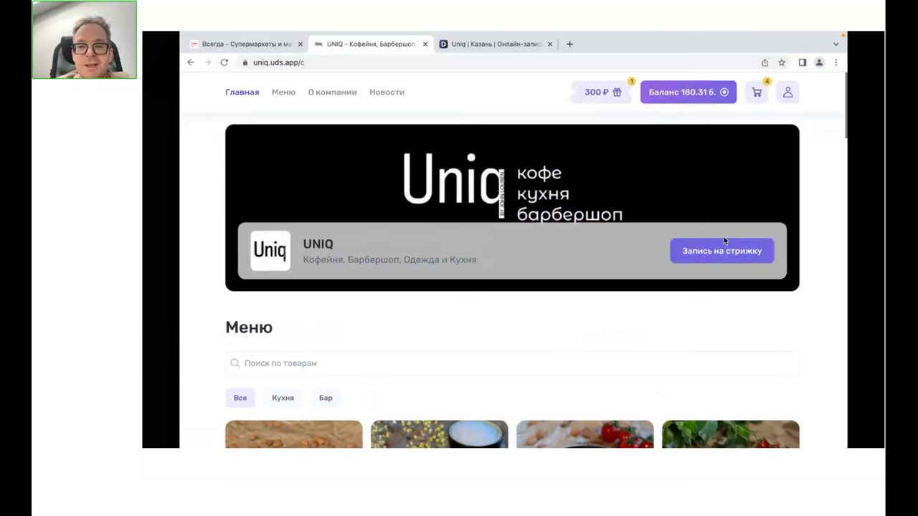
scroll(700, 262, "down", 3)
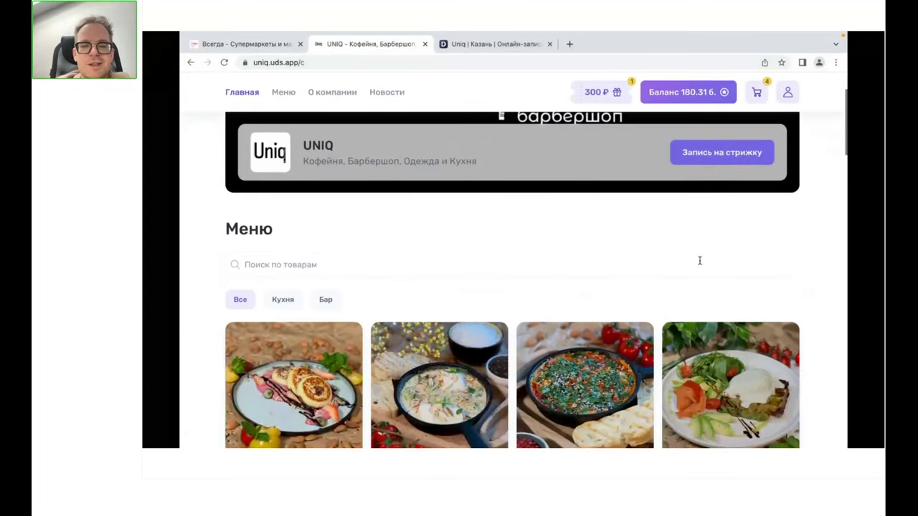
scroll(700, 260, "down", 4)
scroll(700, 262, "up", 7)
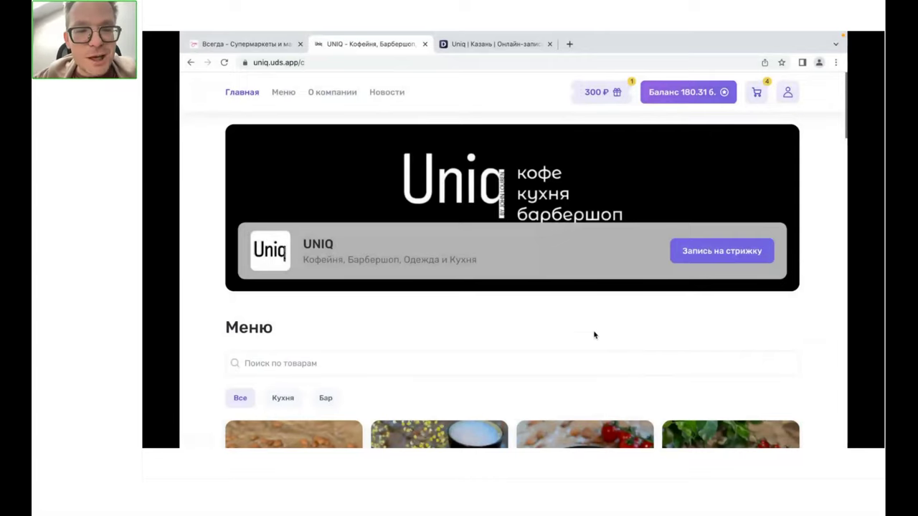
- Move the Промоакции block above Товары in the site's block list
key("ctrl+Left")
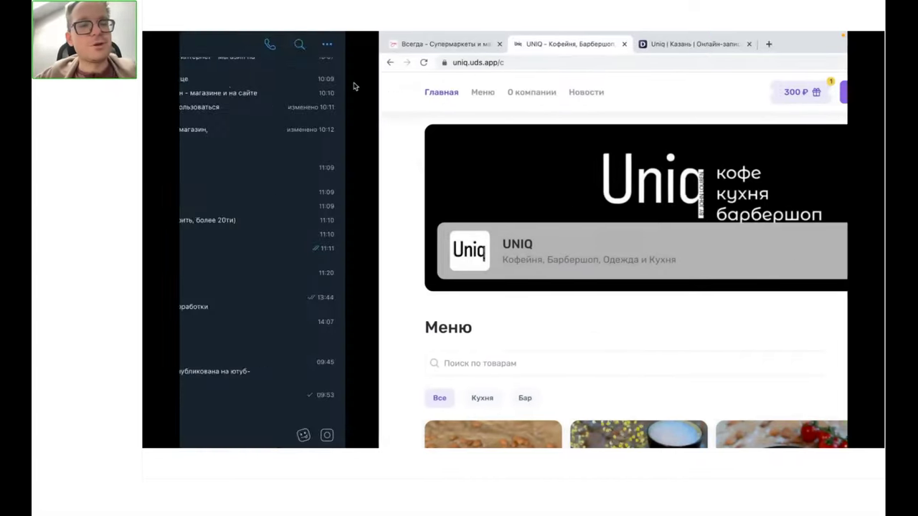
key("ctrl+Right")
key("ctrl+Right")
key("ctrl+Right")
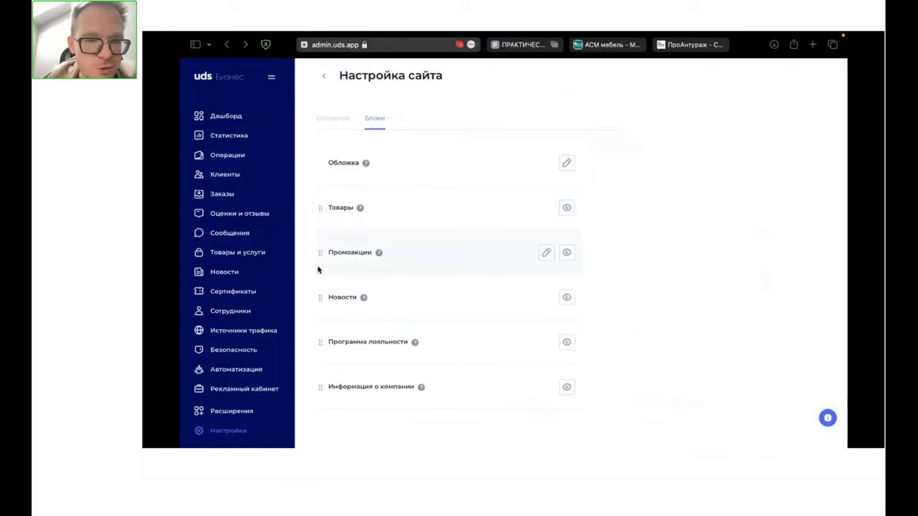
left_click_drag(320, 254, 322, 207)
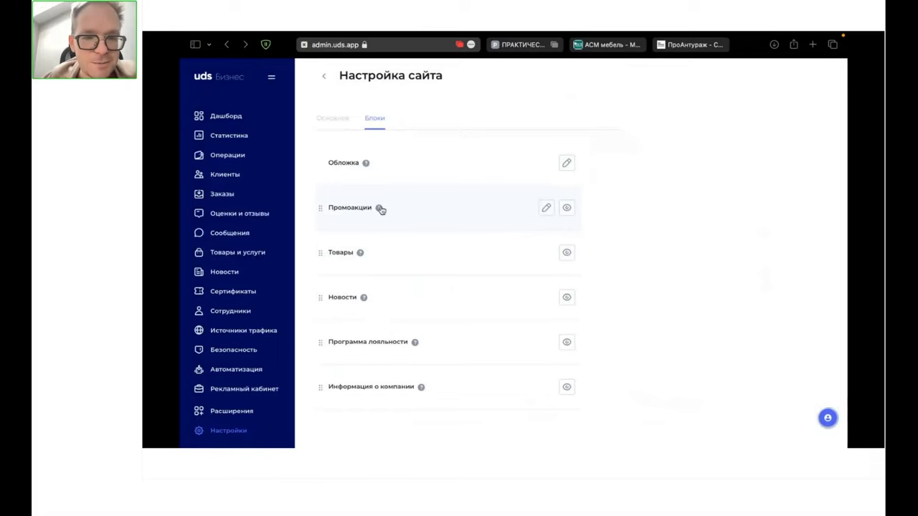
- Open the Промоакции block of the site for editing
left_click(545, 212)
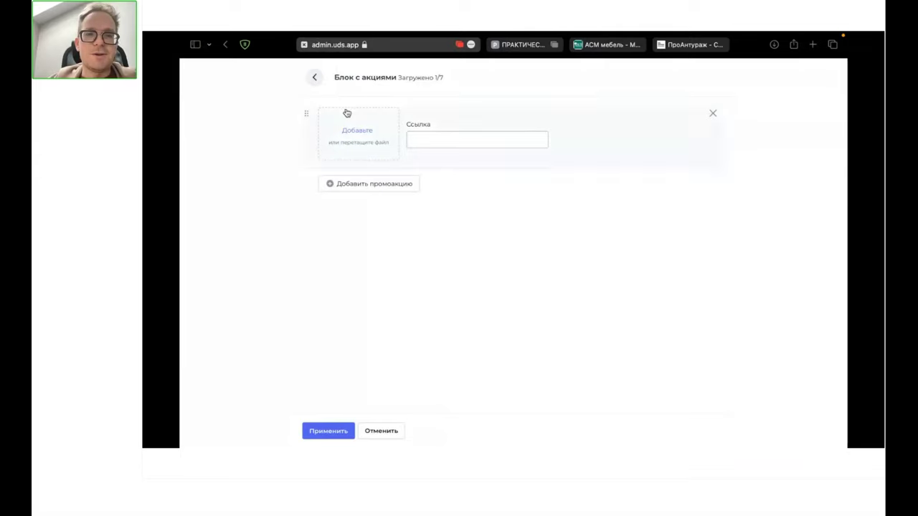
left_click(314, 77)
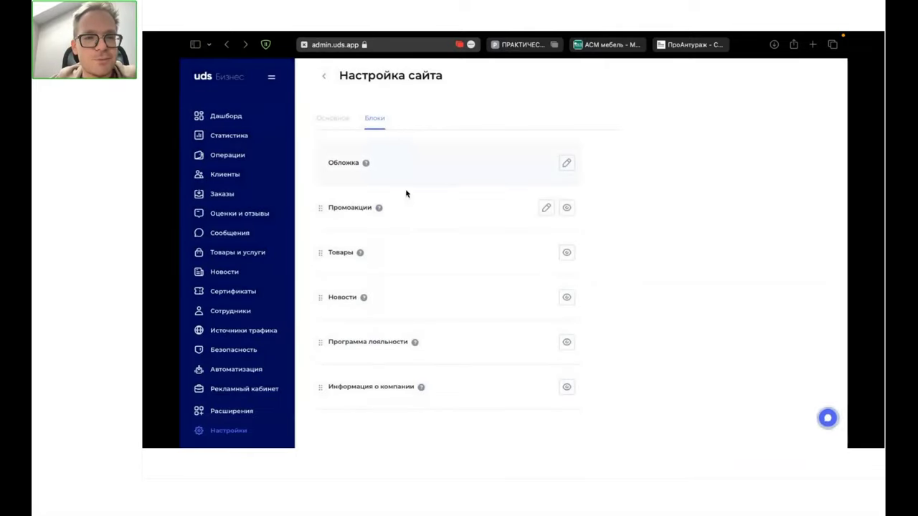
left_click(546, 208)
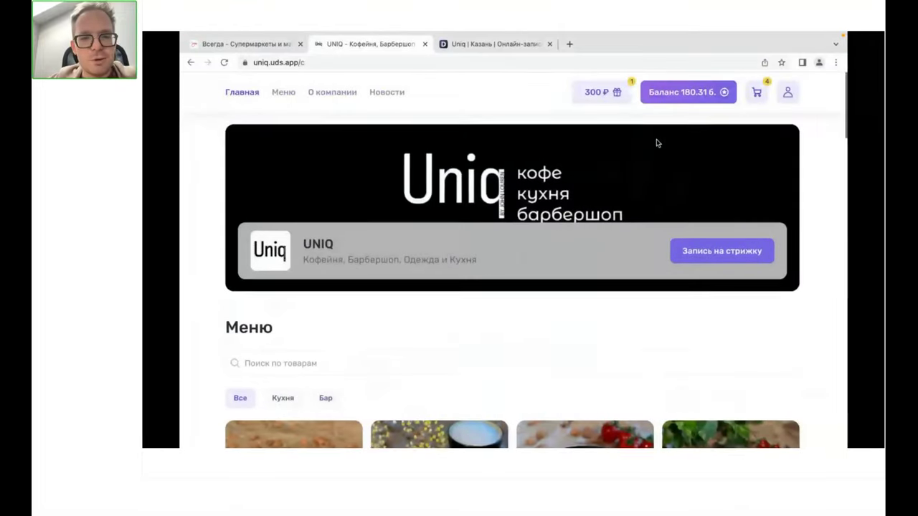
- Examine the НОВОЕ МЕНЮ news item and its attached dishes on the public UNIQ site, and return to the home page
scroll(656, 143, "down", 3)
scroll(657, 144, "down", 15)
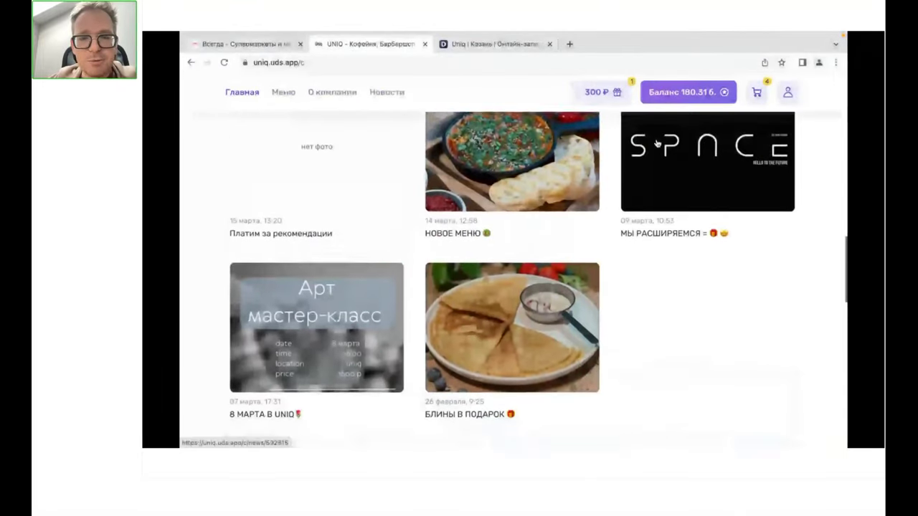
scroll(656, 143, "up", 1)
left_click(534, 221)
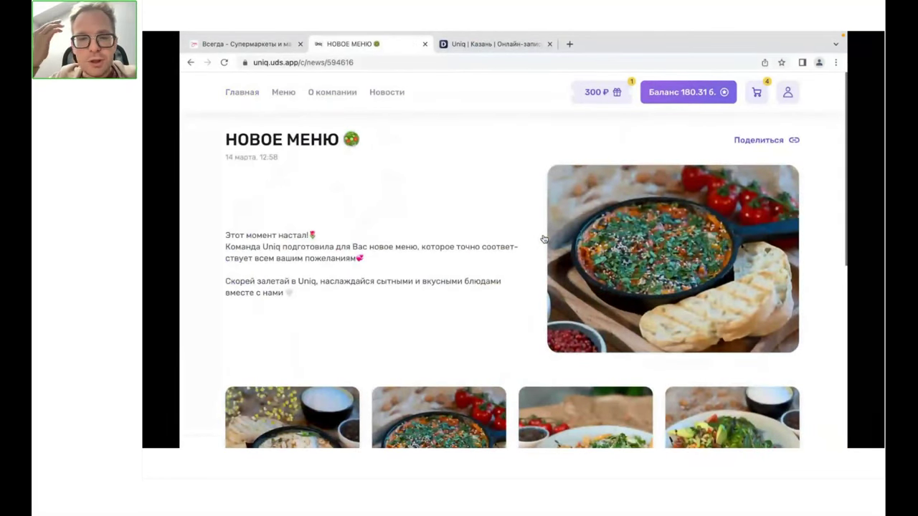
scroll(544, 238, "down", 2)
scroll(544, 239, "down", 1)
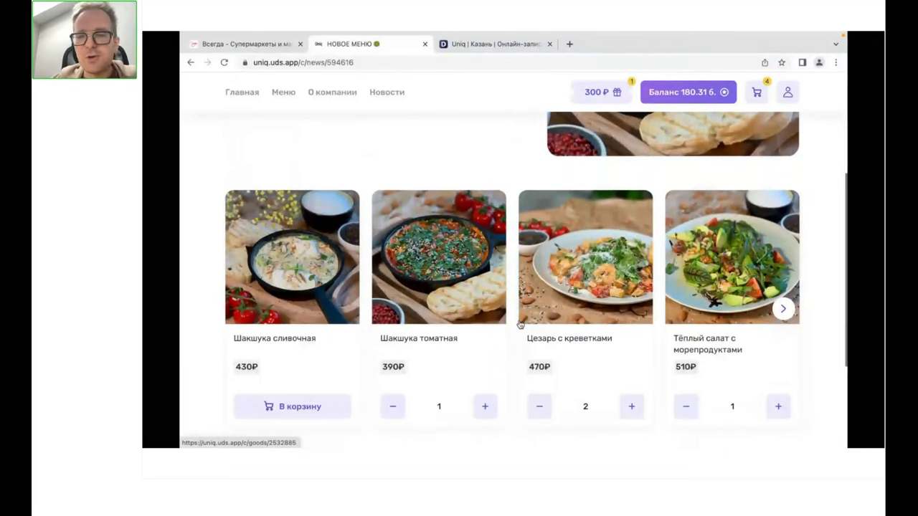
scroll(520, 325, "up", 3)
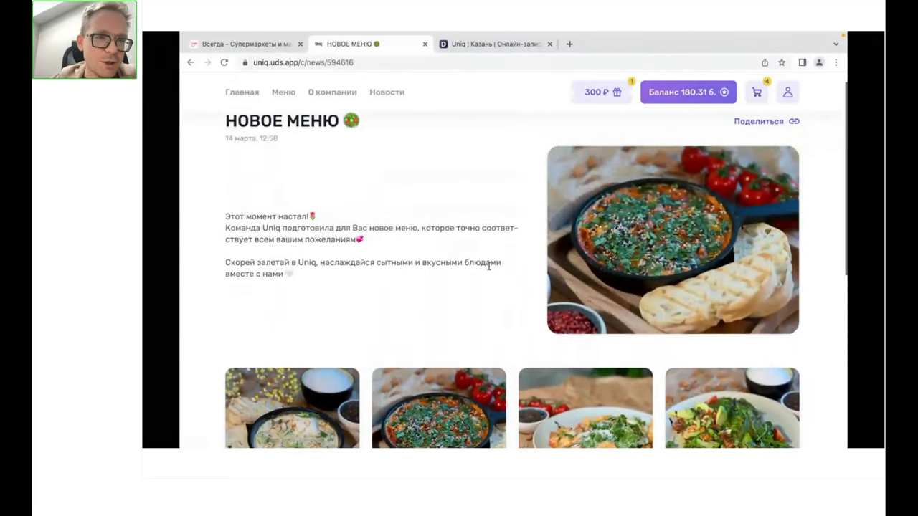
left_click(242, 96)
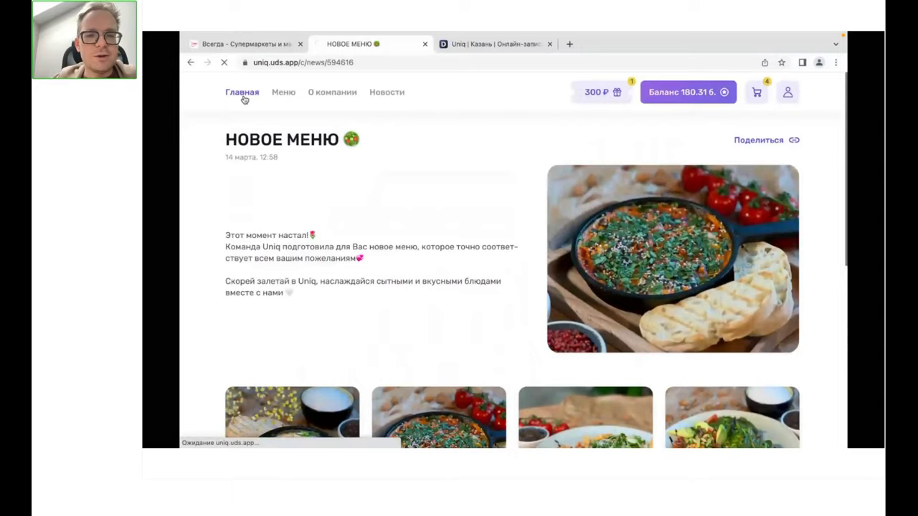
- Copy the page address of the НОВОЕ МЕНЮ news item from the UNIQ site and return to the promotions block editor in UDS Бизнес
scroll(418, 278, "down", 1)
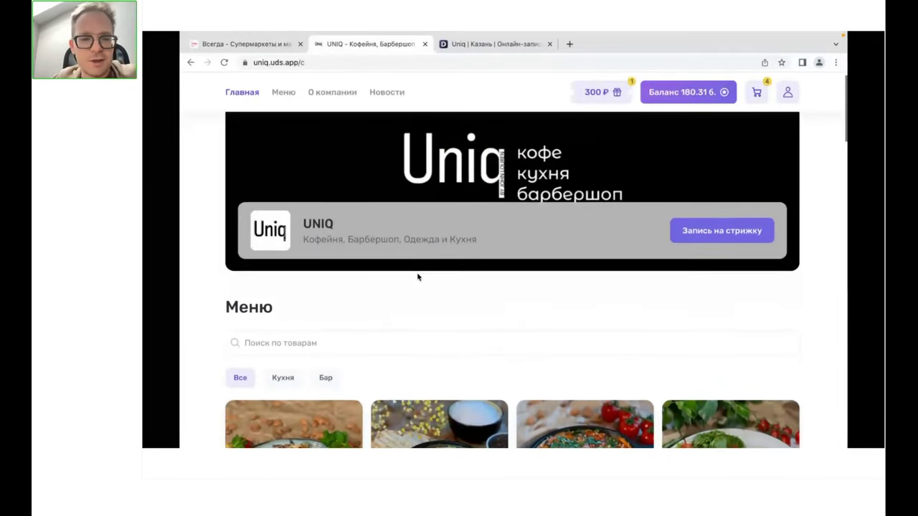
scroll(417, 278, "down", 1)
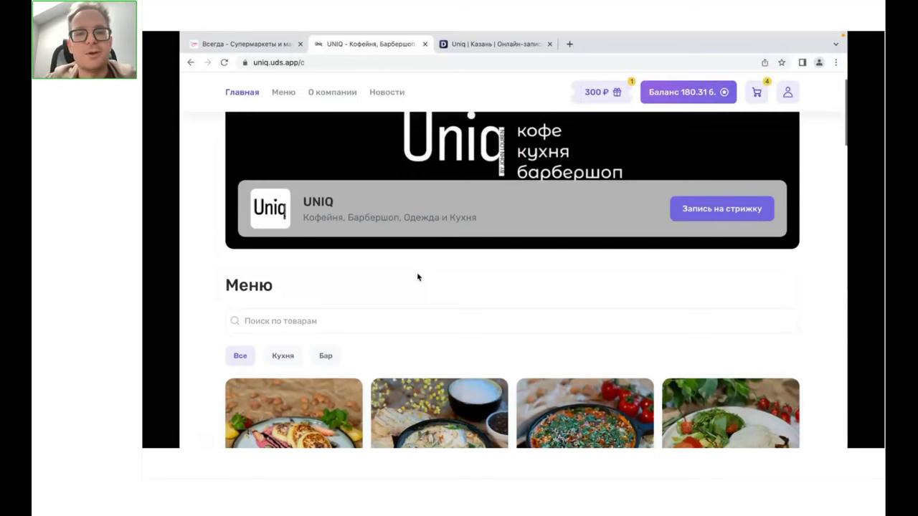
scroll(417, 278, "down", 8)
scroll(418, 277, "down", 4)
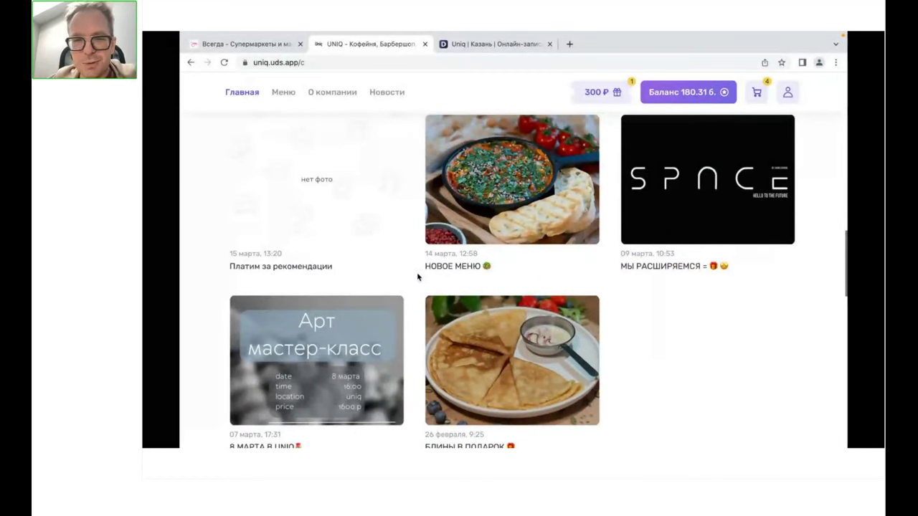
left_click(485, 238)
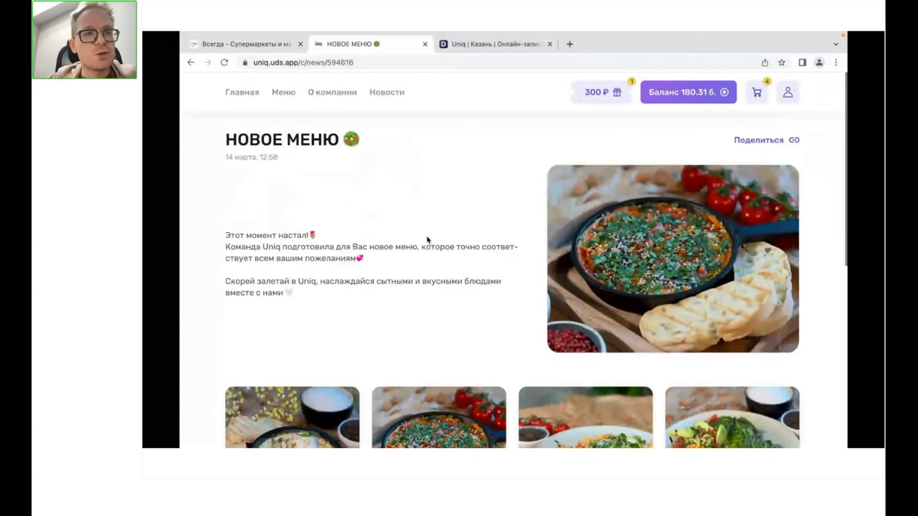
left_click(302, 63)
key("super+c")
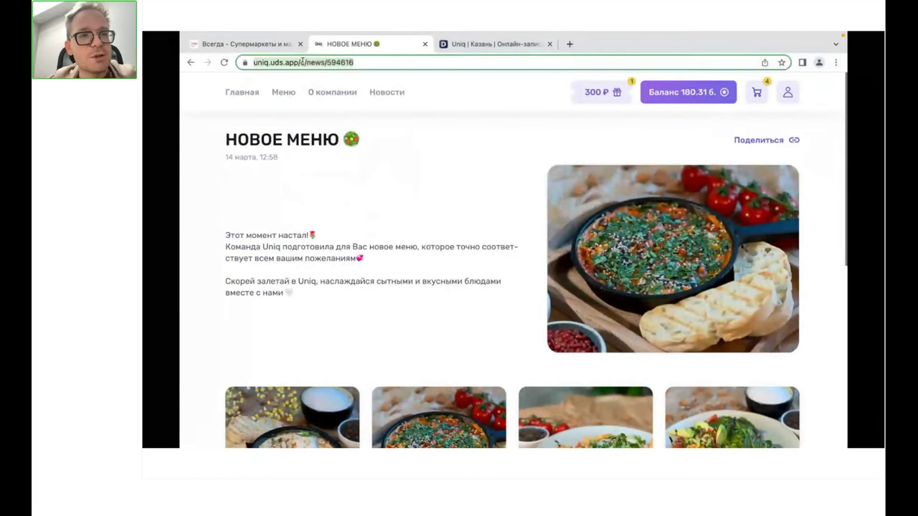
key("alt+Tab")
key("ctrl+Right")
key("ctrl+Right")
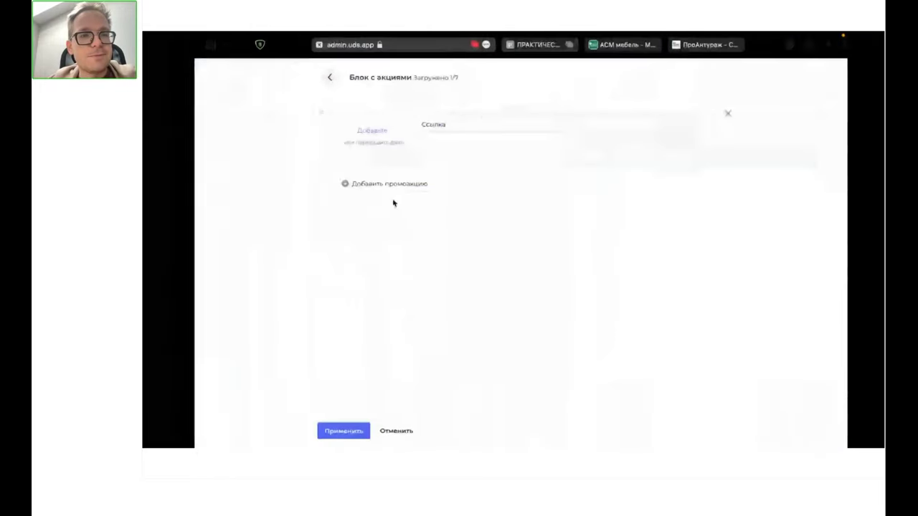
left_click(463, 138)
key("super+v")
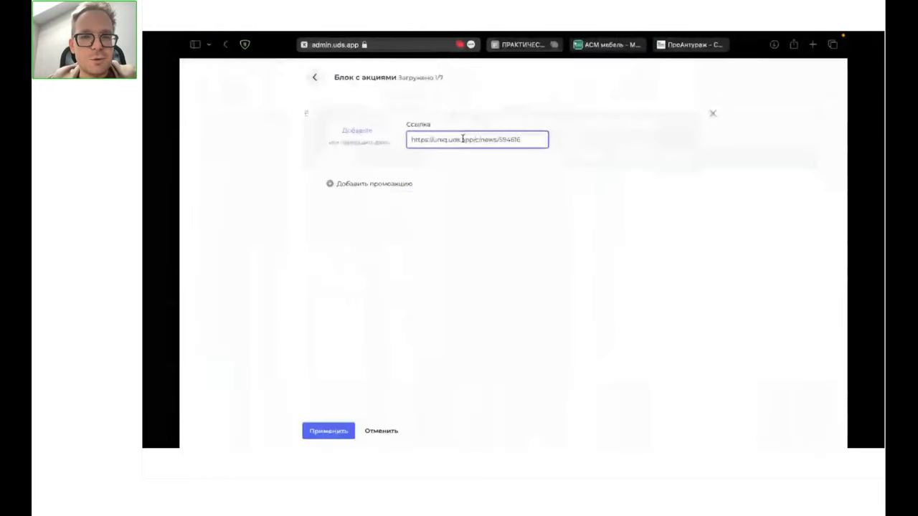
left_click(493, 212)
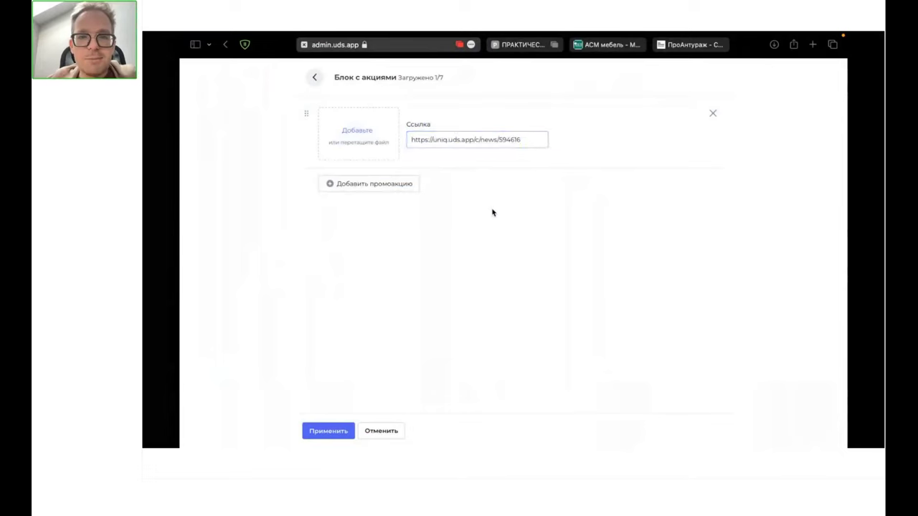
- Upload новое меню.png from the Загрузки folder as the promotion's image and apply the promotions block
left_click(372, 135)
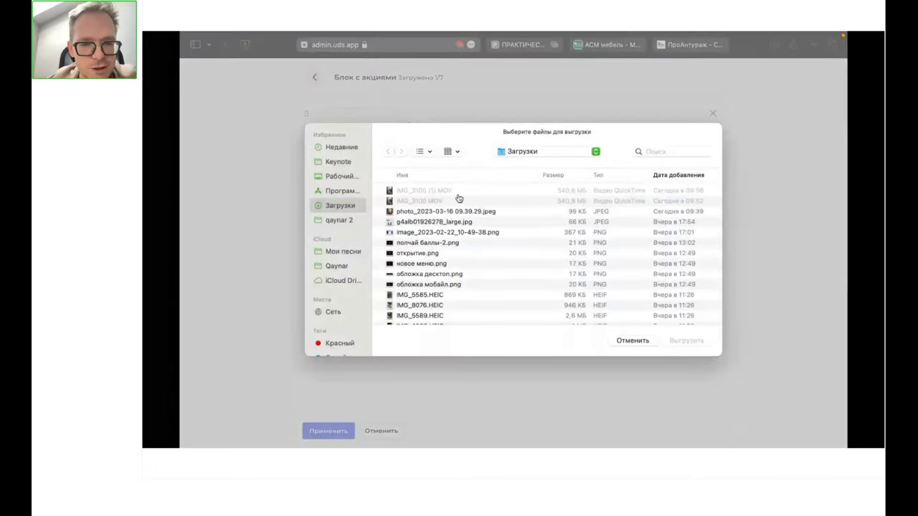
left_click(442, 245)
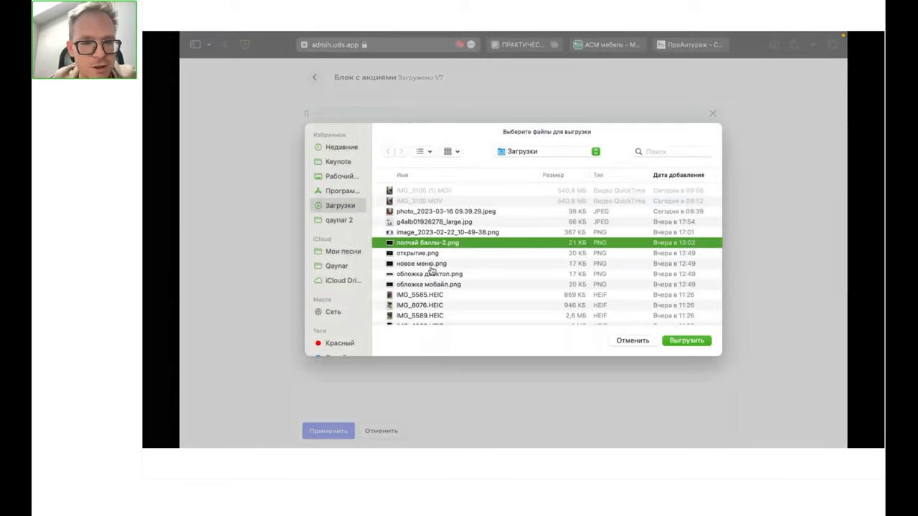
left_click(435, 264)
key("space")
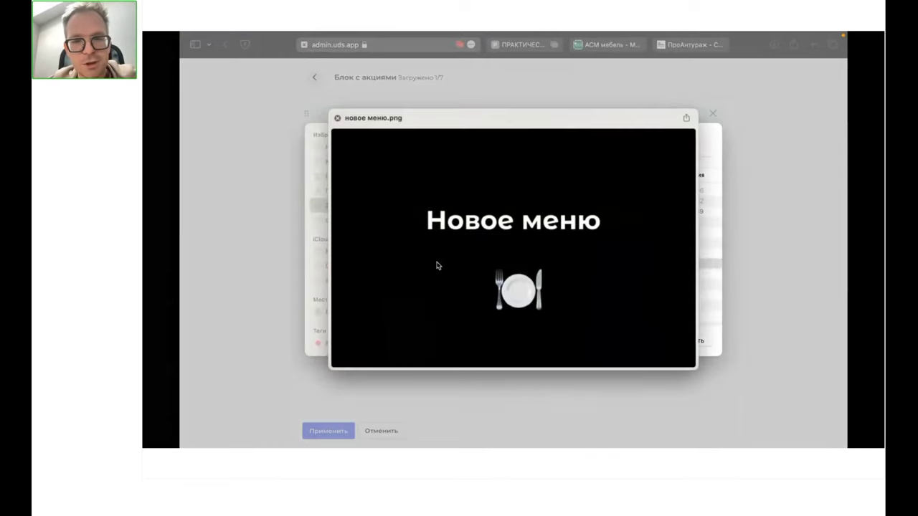
key("space")
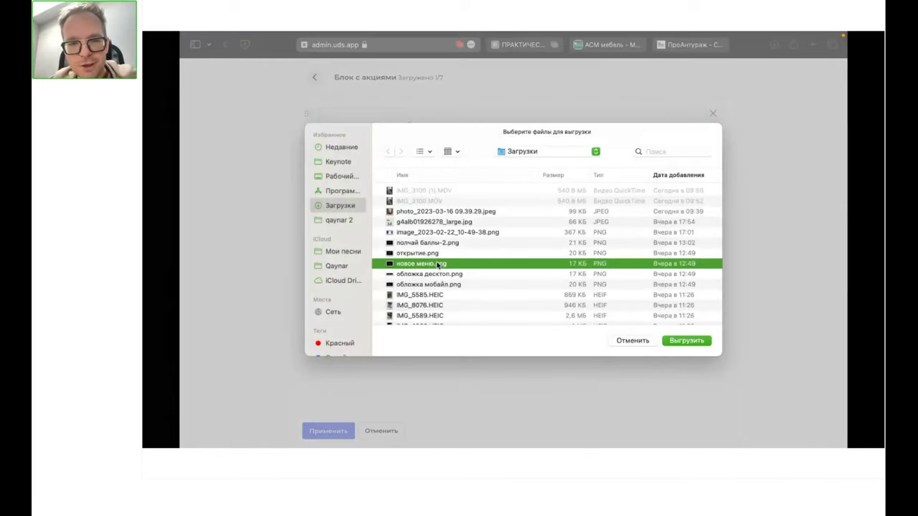
left_click(685, 341)
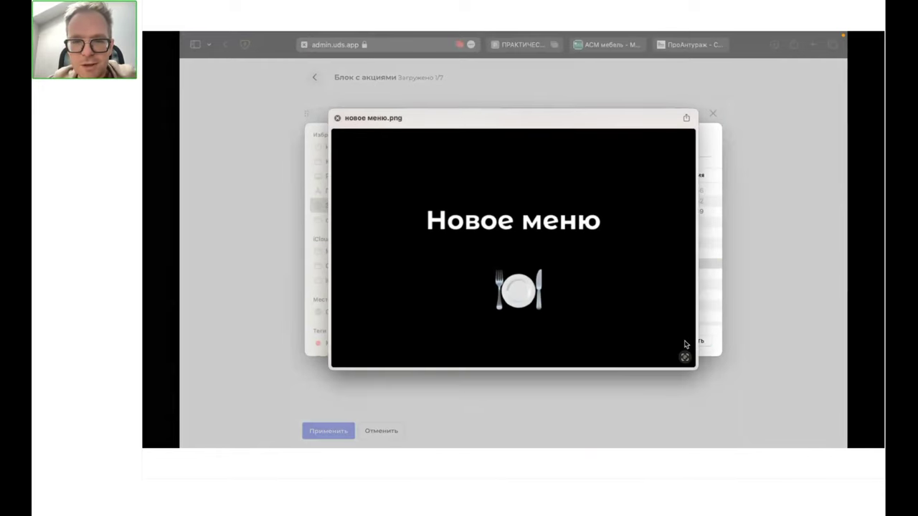
key("space")
left_click(685, 342)
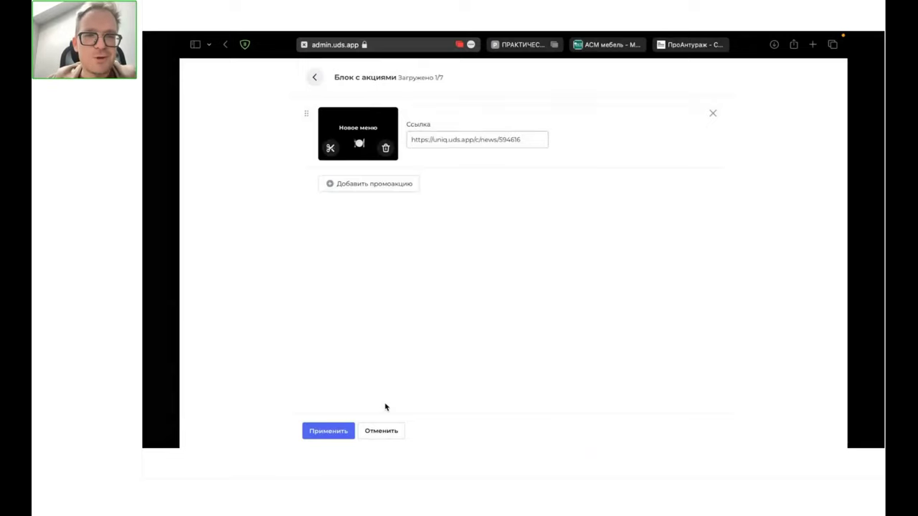
left_click(325, 434)
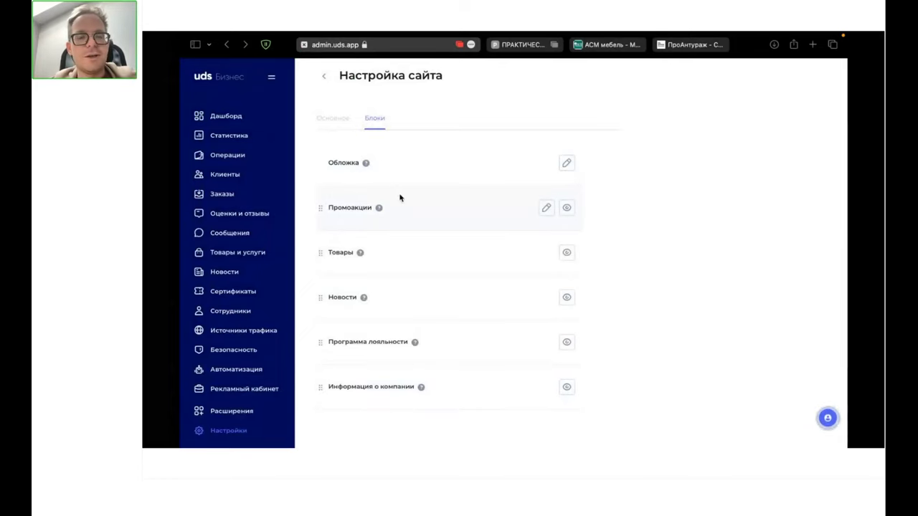
- Switch to the public UNIQ site, check the Новое меню promotion on the home page and the news item it links to, and return
key("super+Tab")
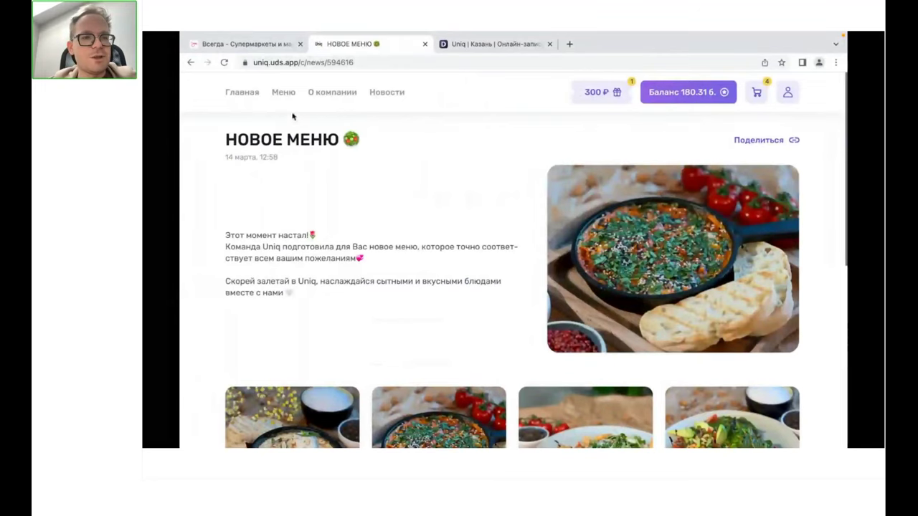
left_click(242, 94)
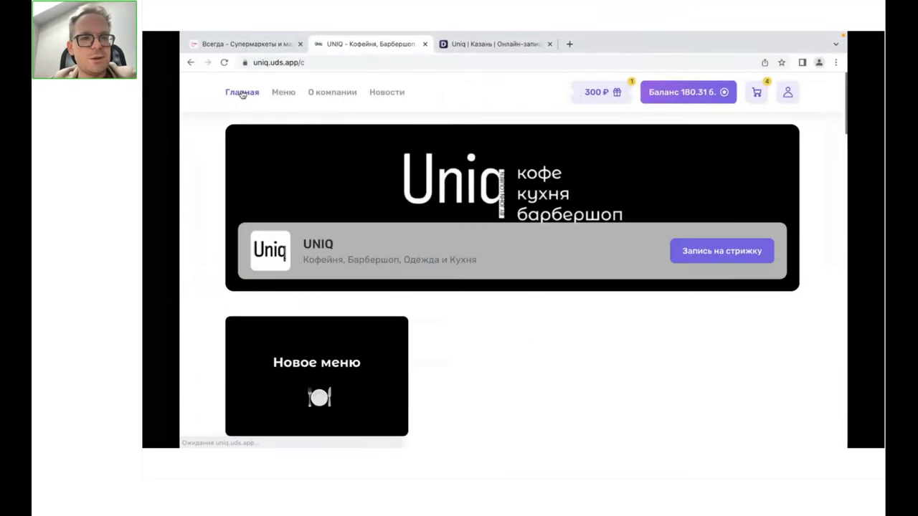
scroll(354, 254, "down", 2)
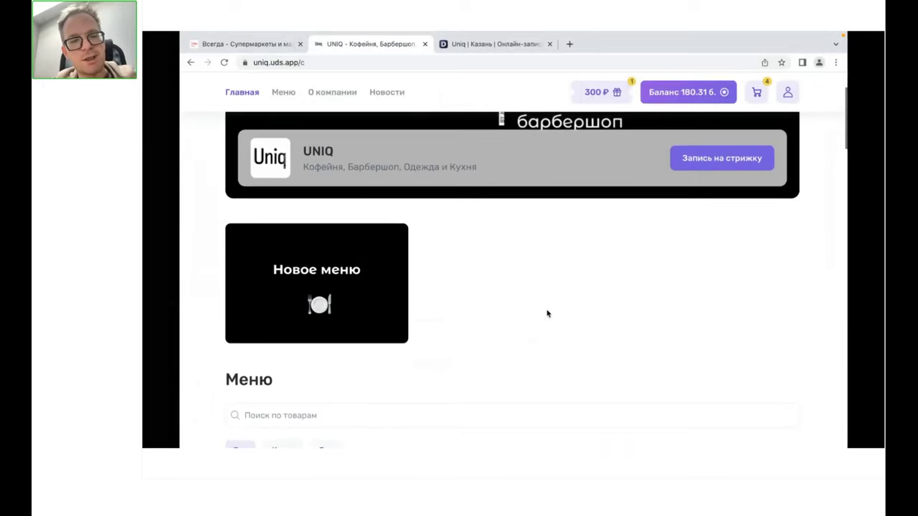
scroll(547, 313, "down", 2)
scroll(548, 313, "up", 4)
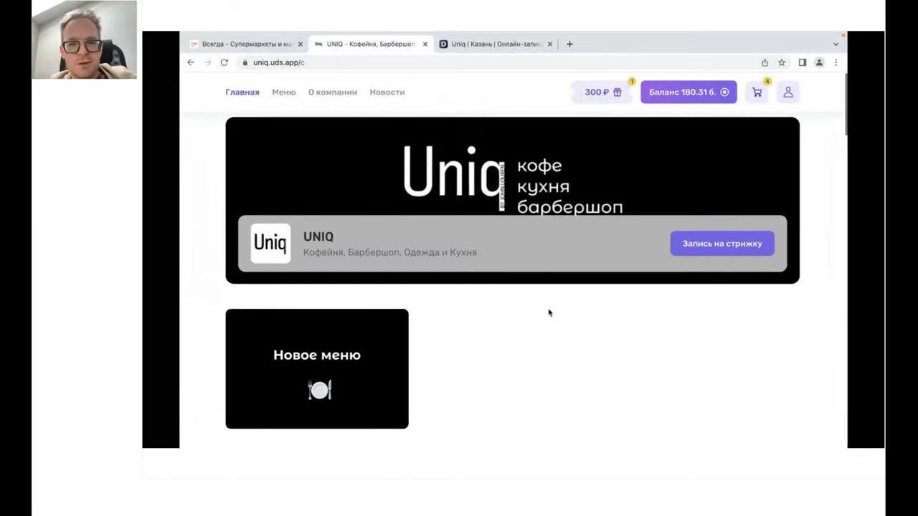
scroll(548, 312, "down", 1)
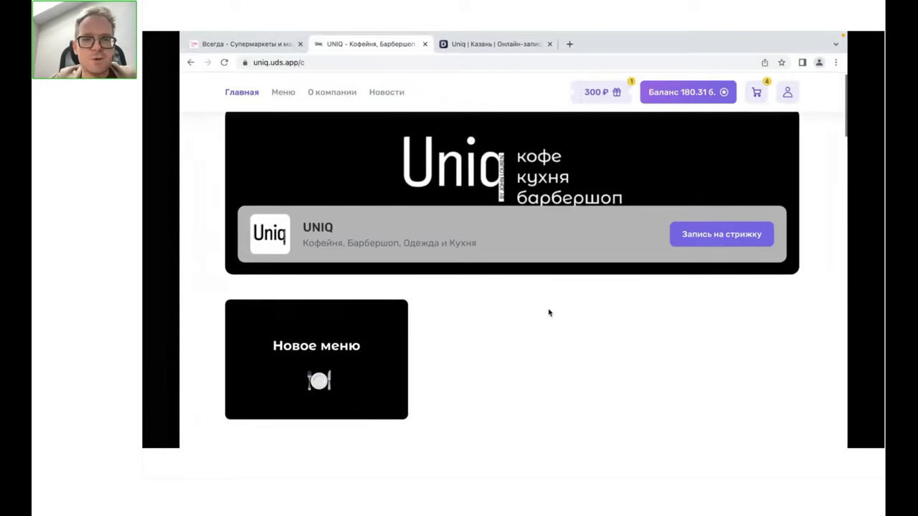
scroll(548, 313, "up", 1)
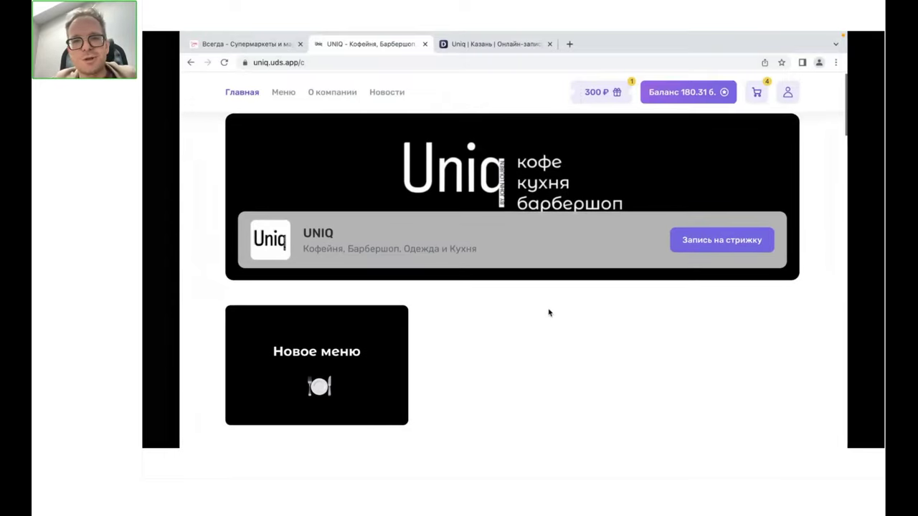
scroll(548, 313, "down", 2)
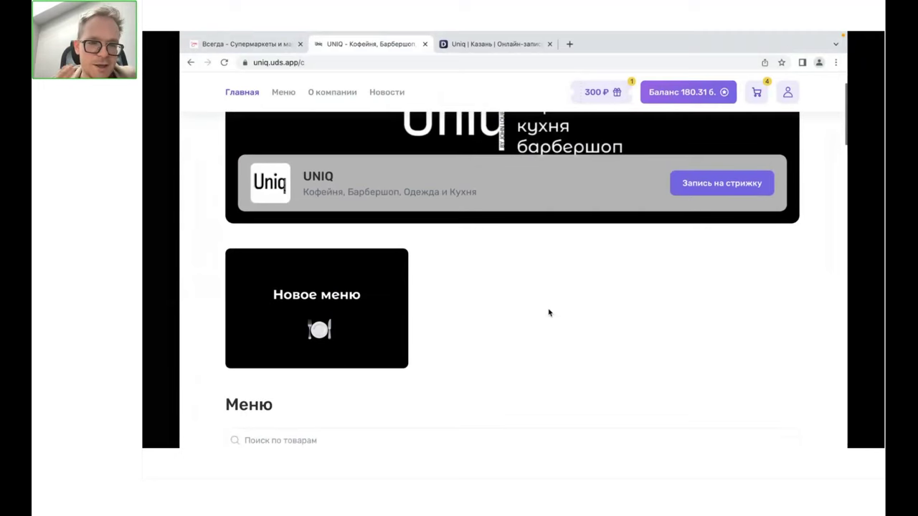
left_click(340, 344)
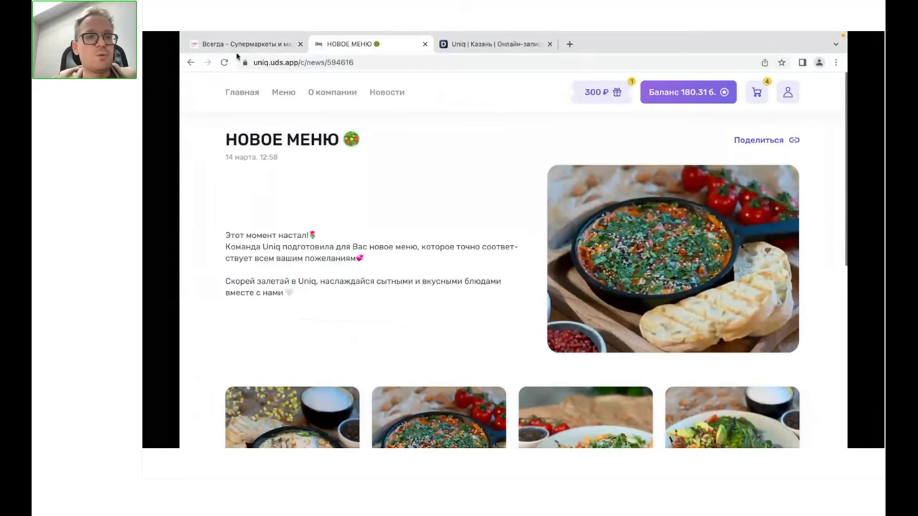
left_click(190, 63)
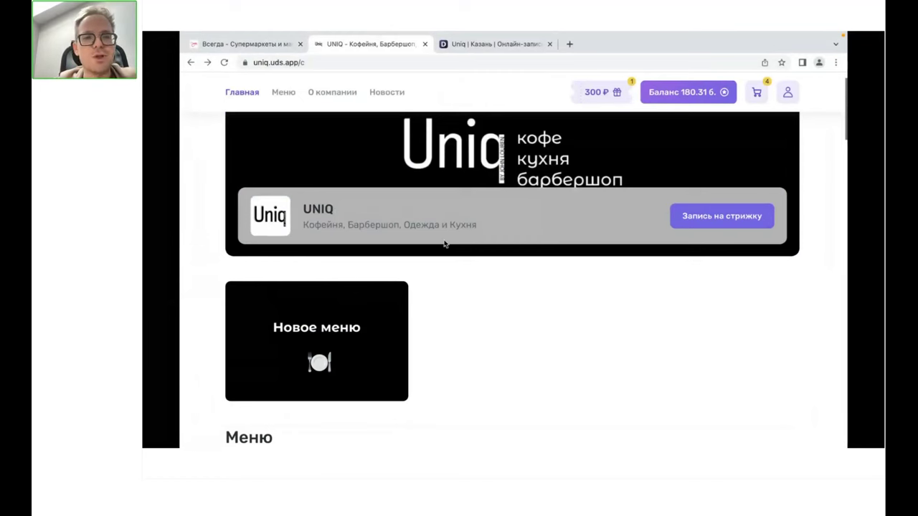
- Examine the promotion banners on the Всегда site and the linked pages of Акция «Приведи друга» and Программа «Большая семья»
left_click(247, 46)
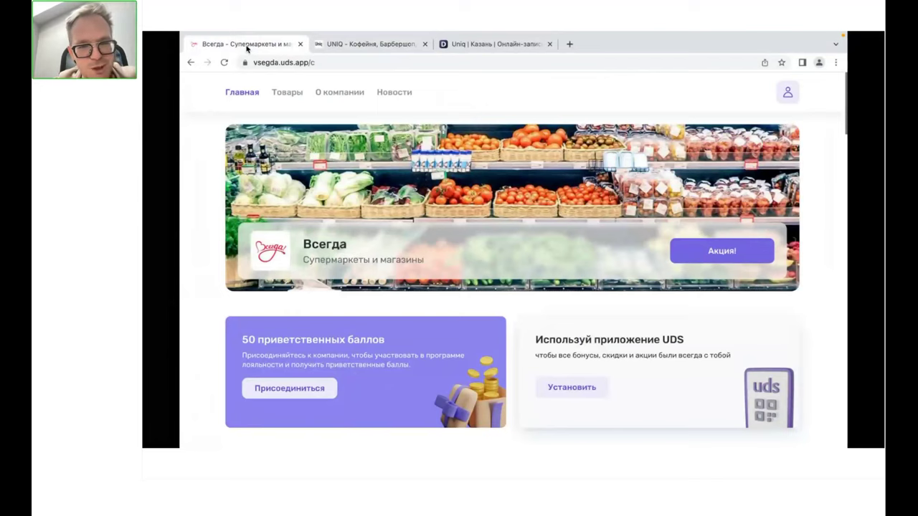
scroll(353, 218, "down", 2)
scroll(353, 219, "up", 1)
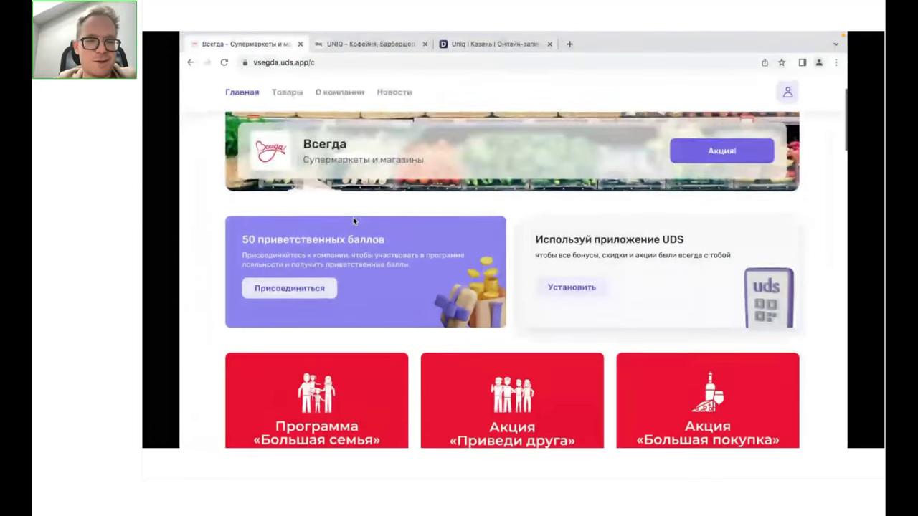
scroll(352, 220, "down", 1)
scroll(353, 221, "down", 1)
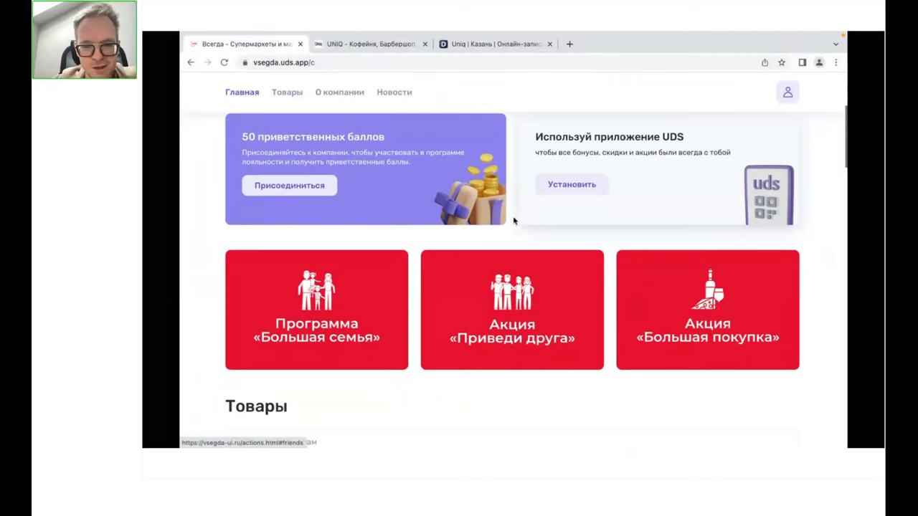
left_click(526, 325)
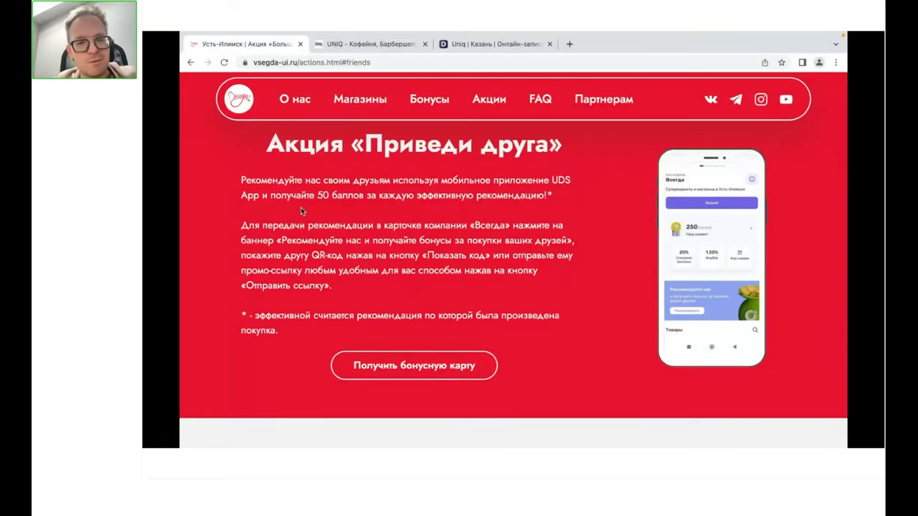
left_click(191, 63)
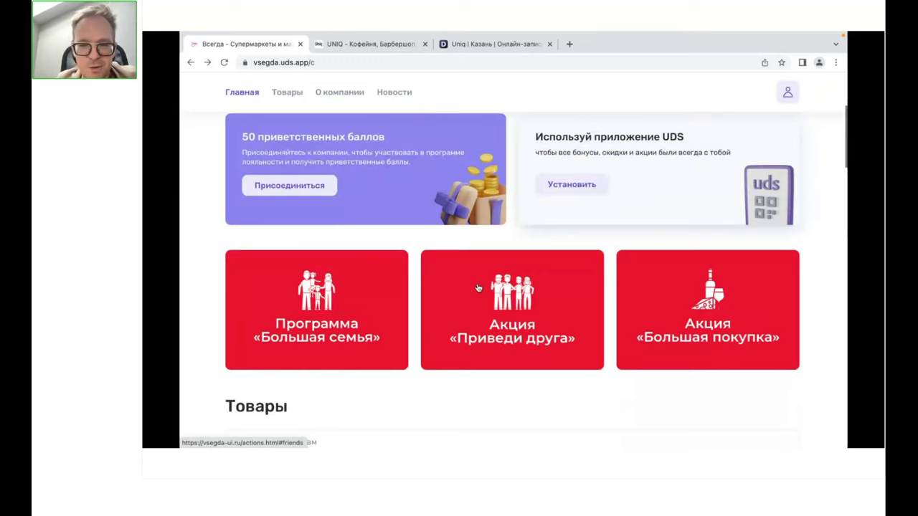
left_click(369, 350)
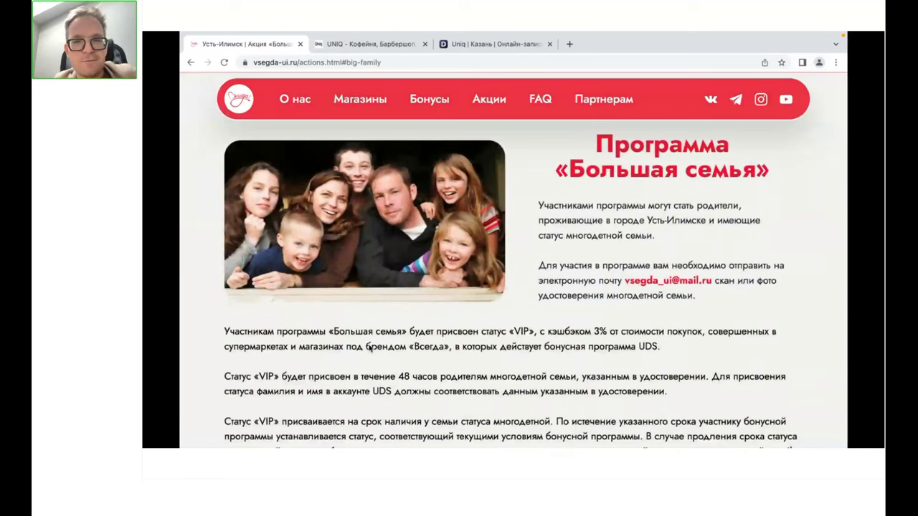
left_click(191, 63)
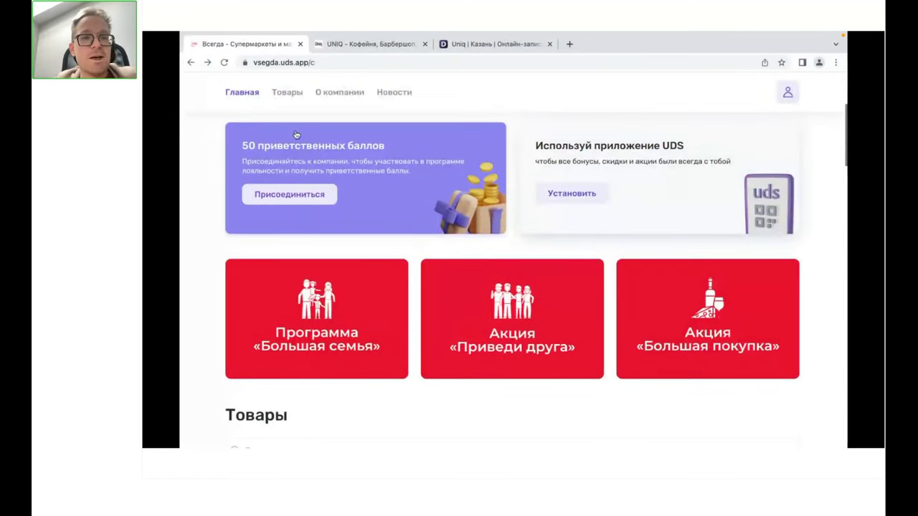
- Return to the UNIQ site and open the МЫ РАСШИРЯЕМСЯ news item from the home page
mouse_move(381, 32)
left_click(370, 75)
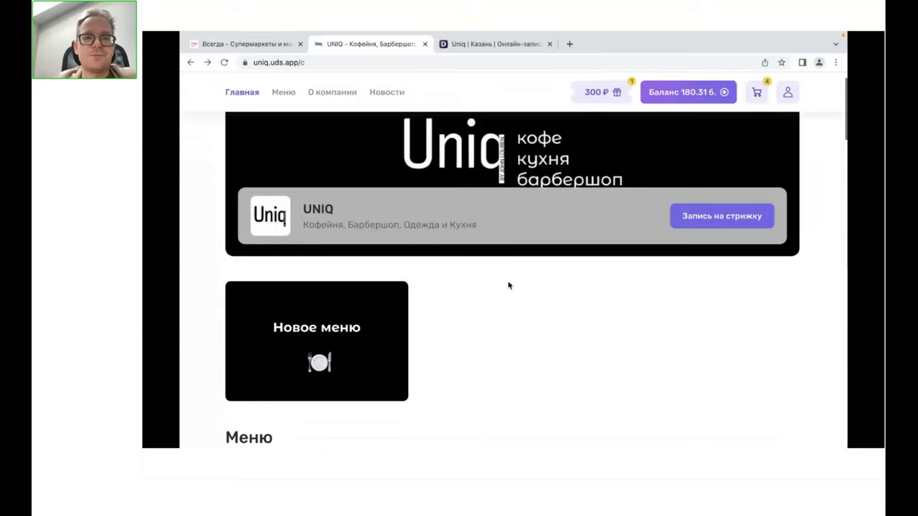
scroll(497, 128, "down", 15)
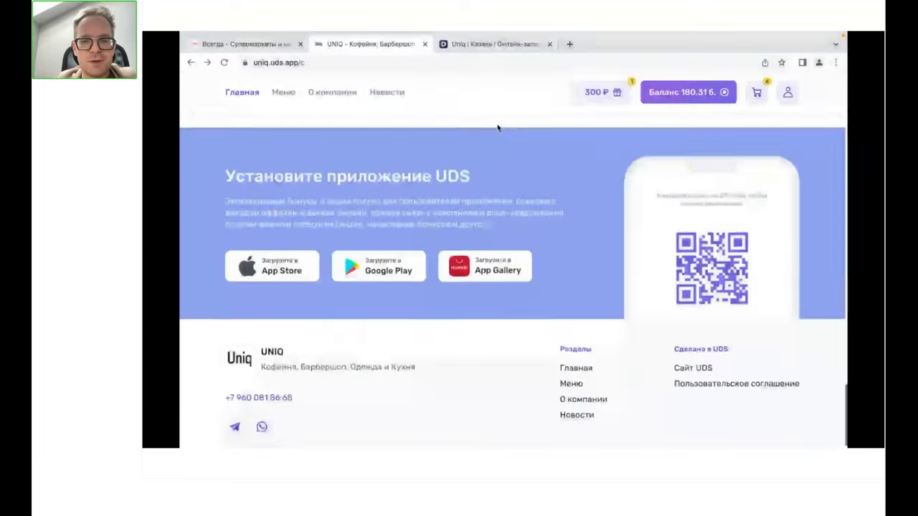
scroll(497, 128, "up", 10)
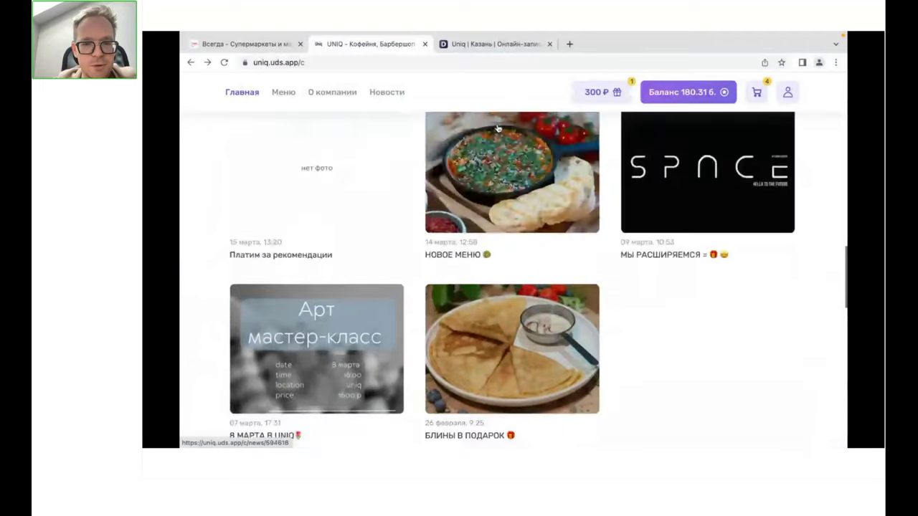
scroll(498, 127, "up", 1)
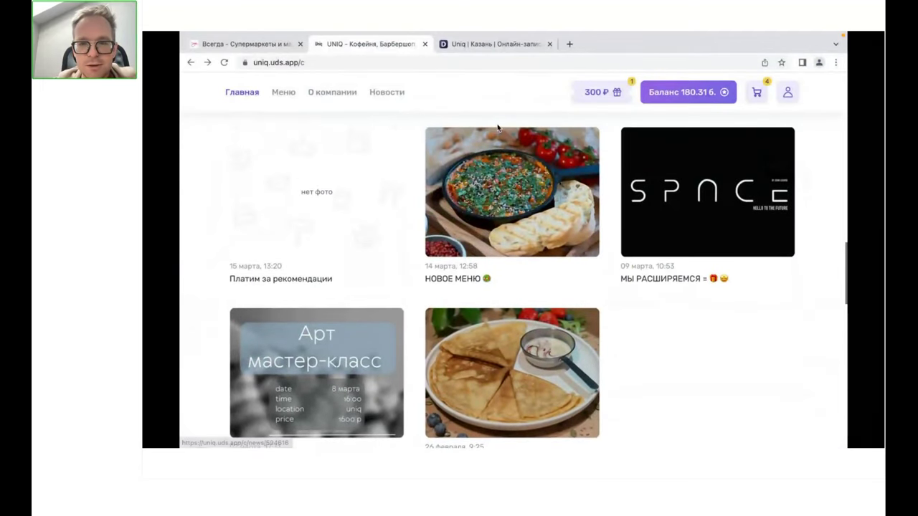
left_click(641, 173)
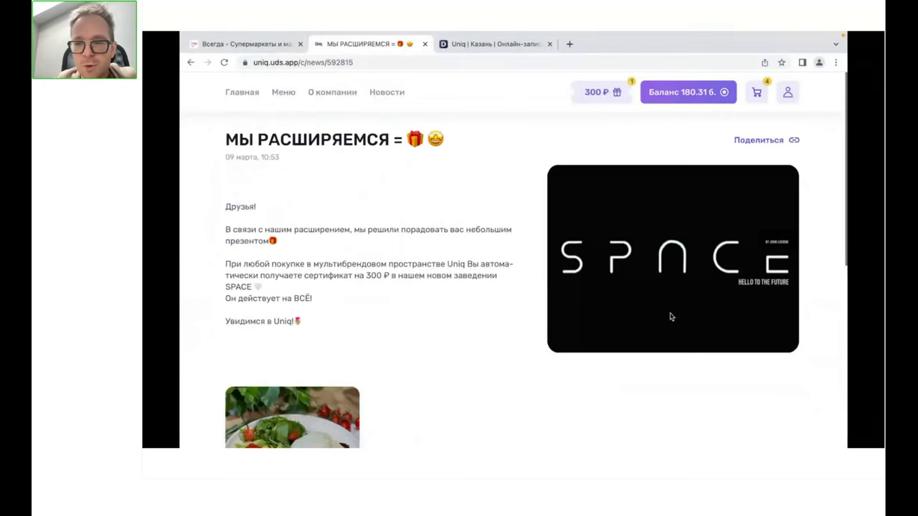
scroll(670, 317, "down", 1)
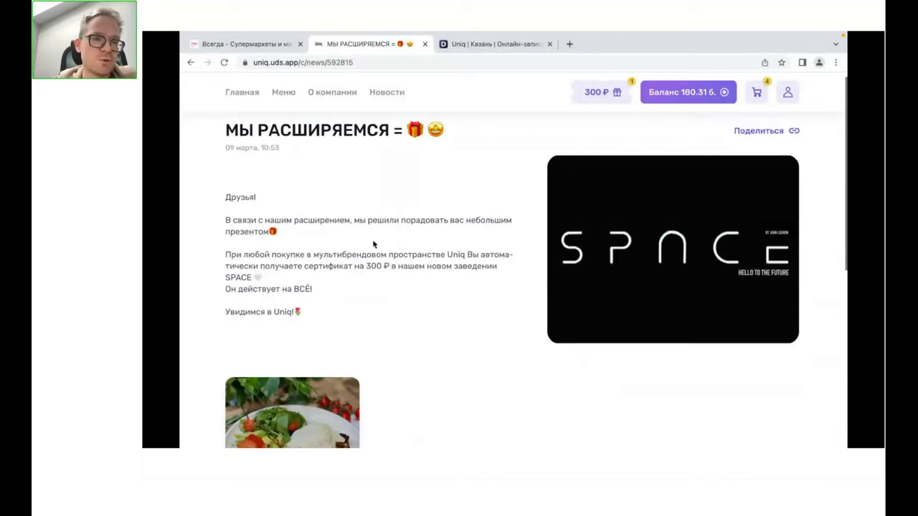
- Copy the page address of the МЫ РАСШИРЯЕМСЯ news item and open the Промоакции block for editing in UDS Бизнес
left_click(356, 63)
key("super+c")
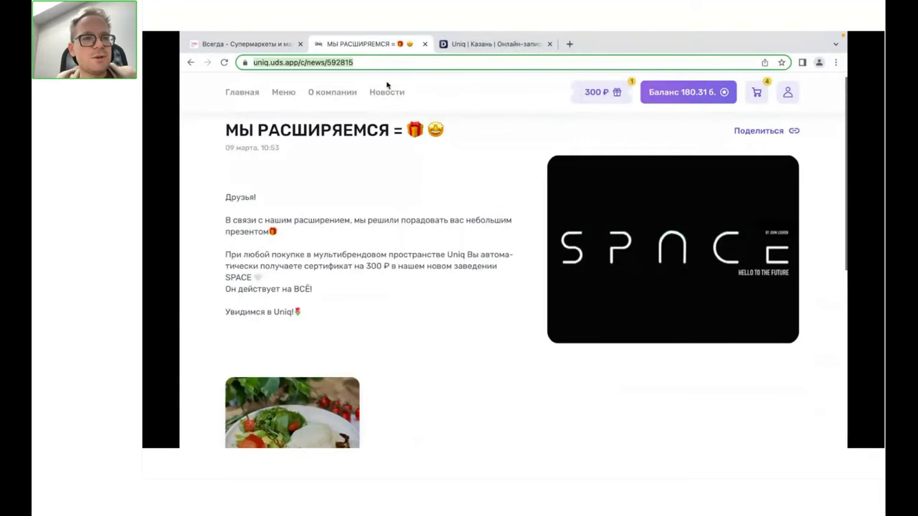
key("ctrl+Left")
key("ctrl+Left")
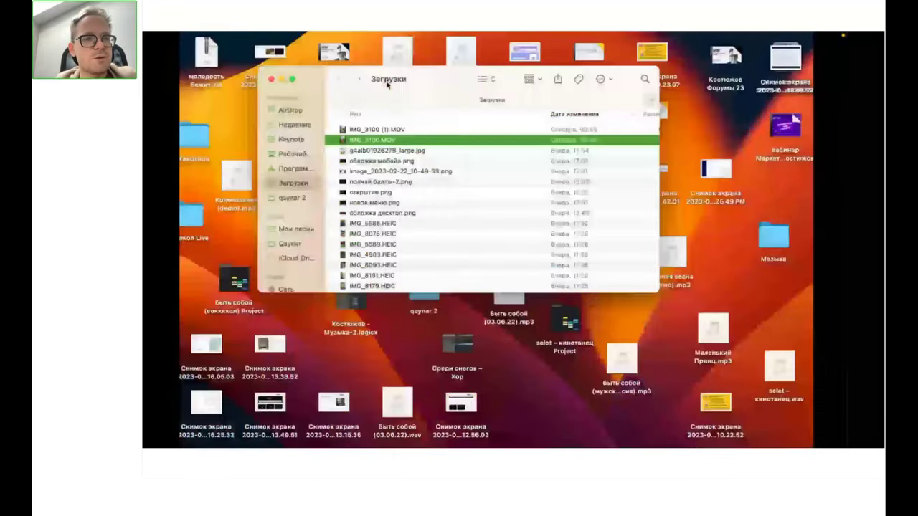
key("ctrl+Right")
key("ctrl+Right")
key("ctrl+Right")
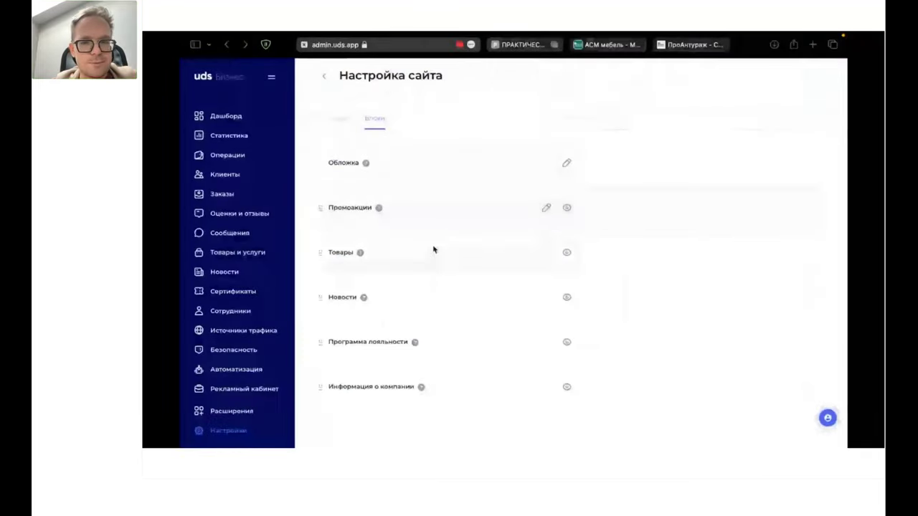
left_click(543, 208)
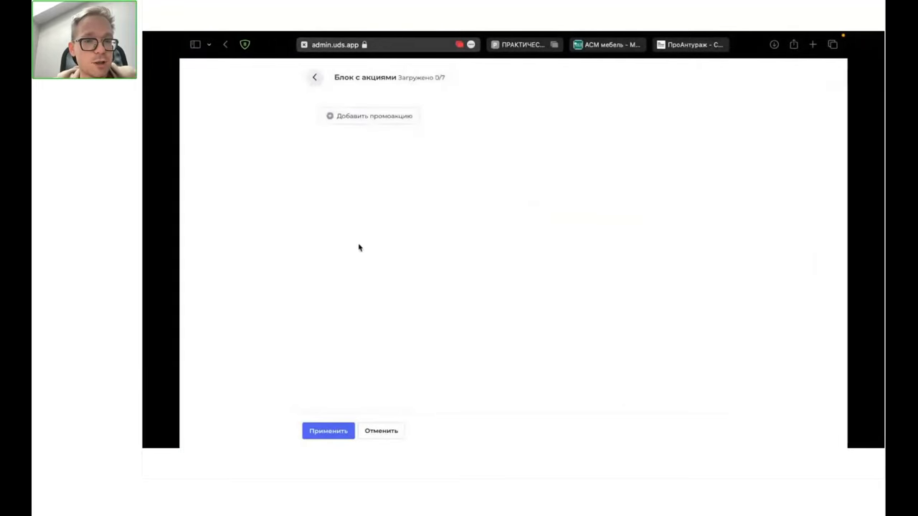
left_click(364, 183)
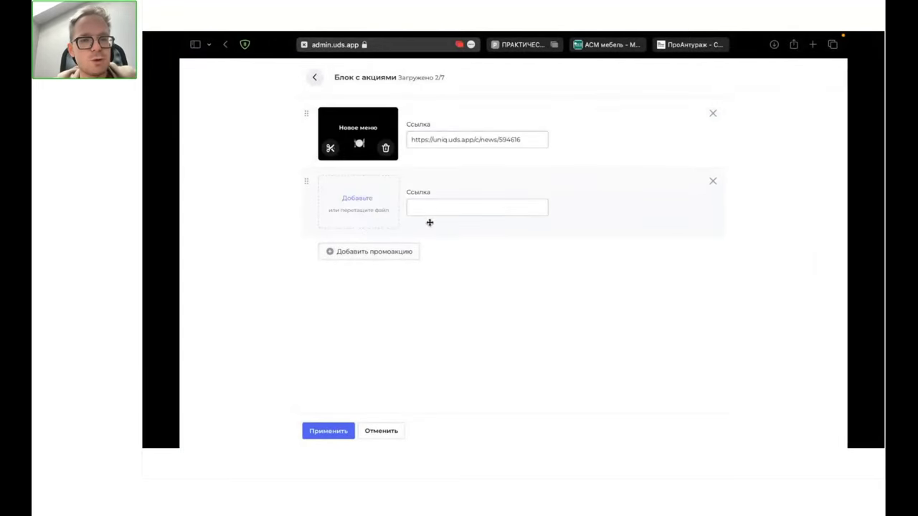
left_click(431, 208)
key("super+v")
left_click(365, 218)
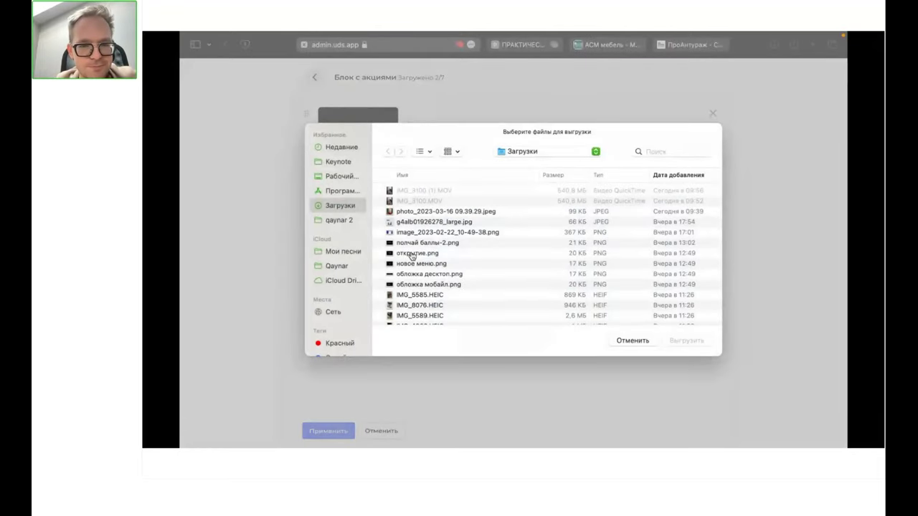
double_click(416, 255)
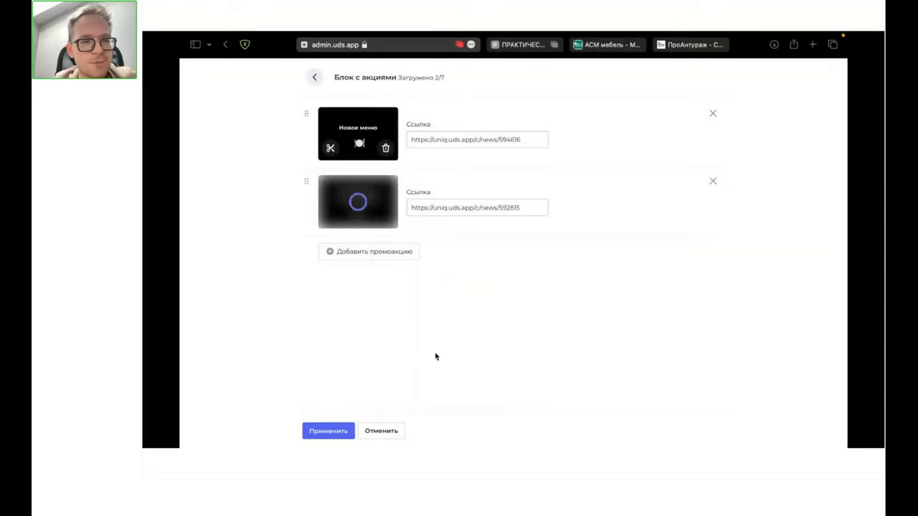
left_click(327, 432)
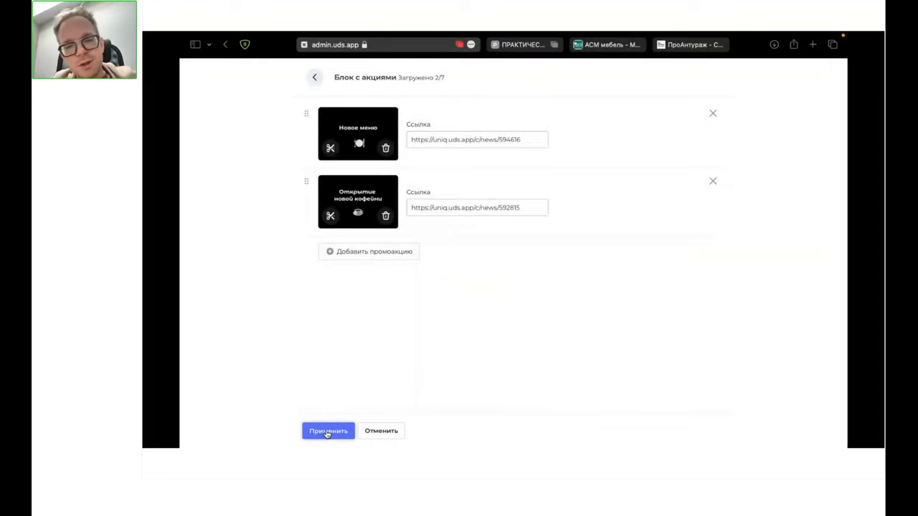
- Switch to the public UNIQ site and open the Платим за рекомендации news item from the home page
key("ctrl+Right")
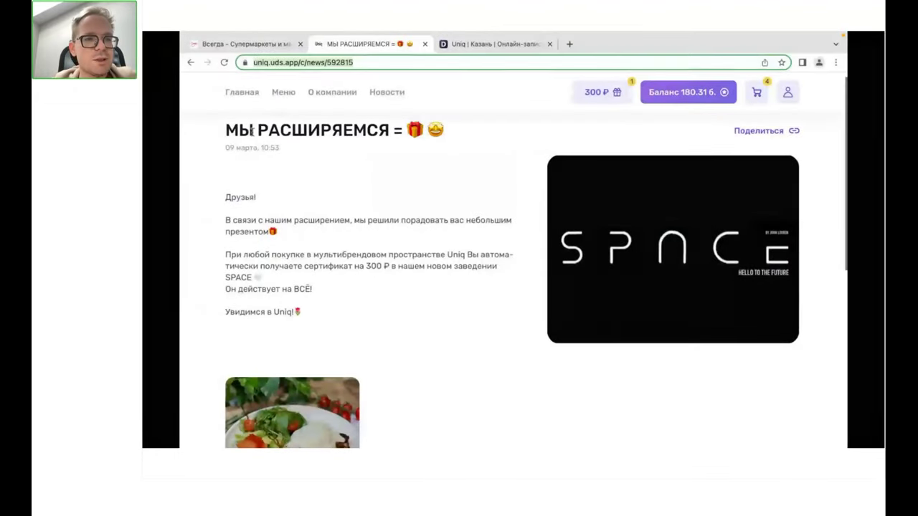
left_click(255, 94)
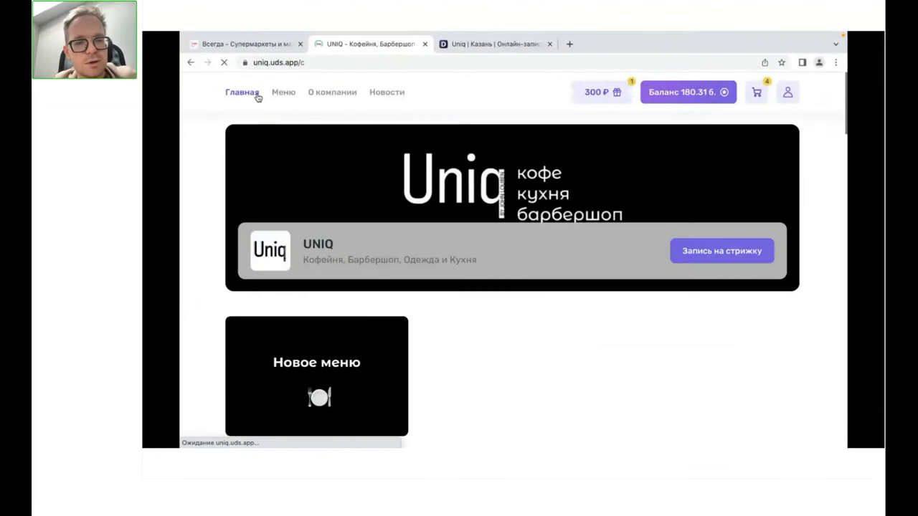
scroll(349, 218, "down", 10)
scroll(349, 217, "down", 8)
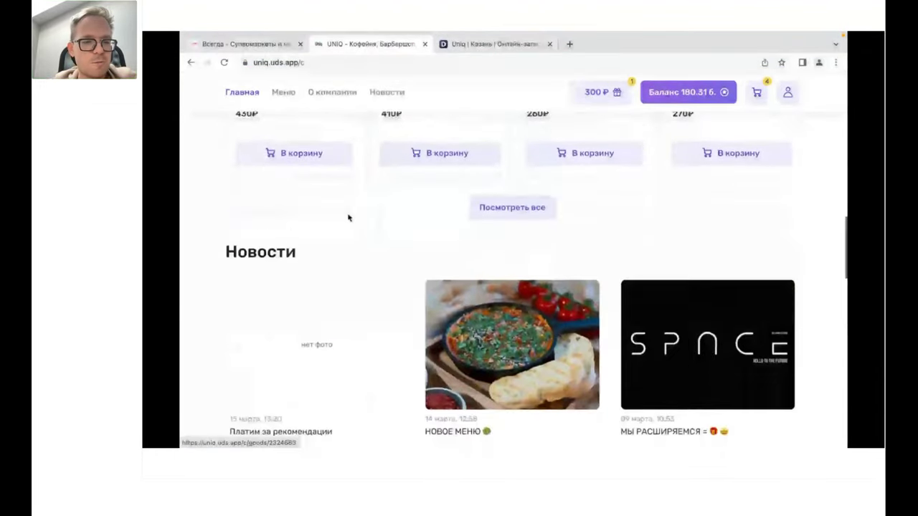
left_click(341, 256)
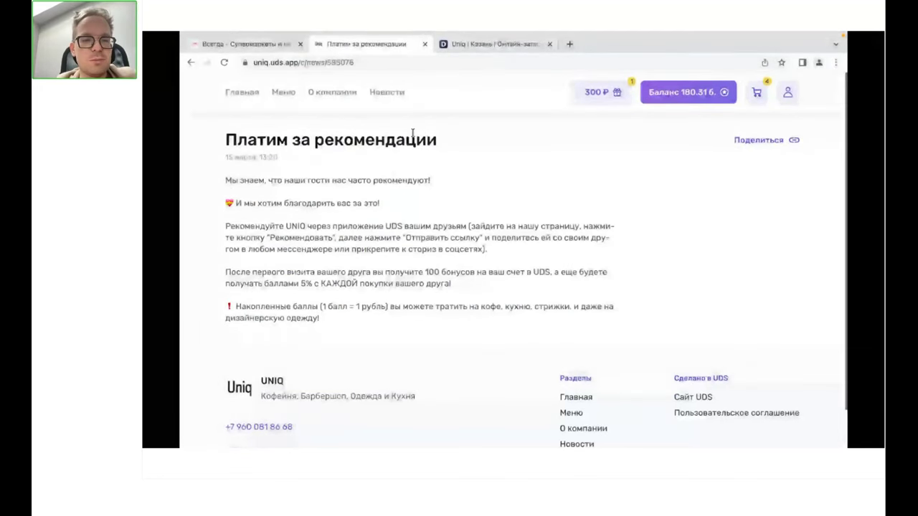
- Copy the page address of the Платим за рекомендации news item and switch back to UDS Бизнес
left_click(340, 63)
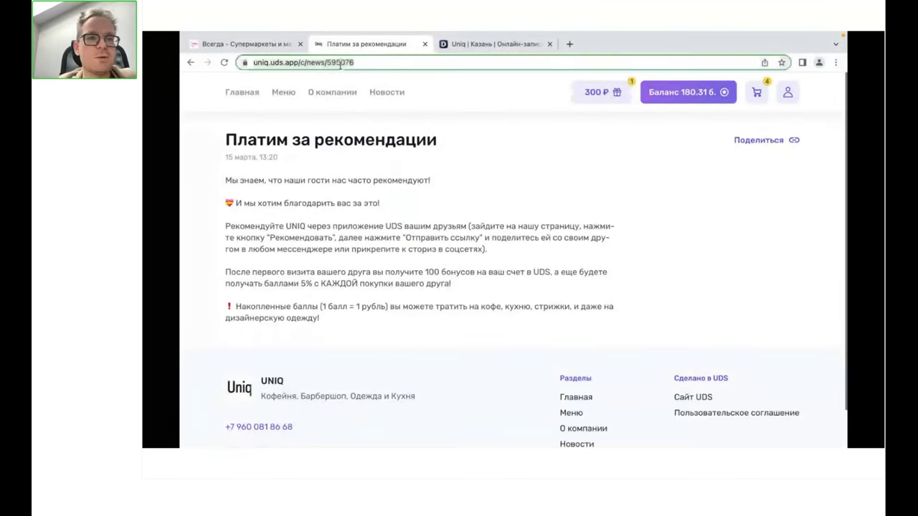
left_click(454, 180)
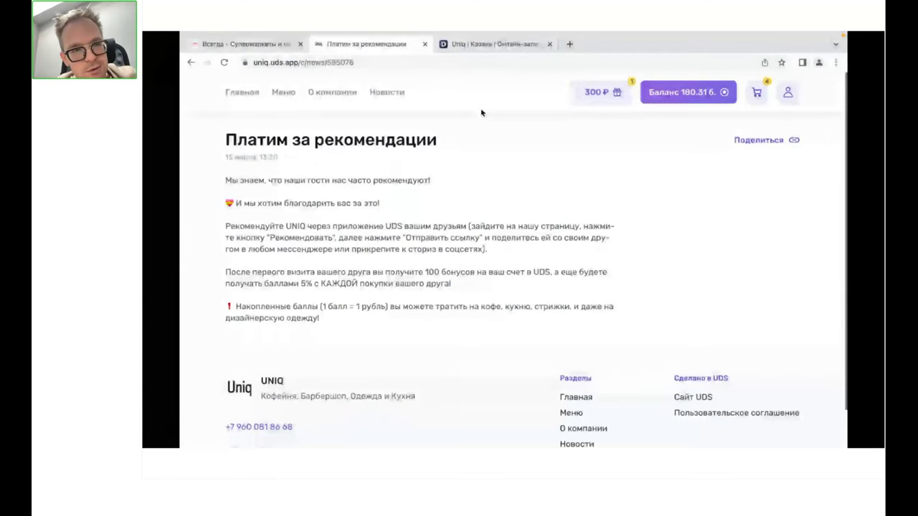
left_click(492, 60)
key("super+c")
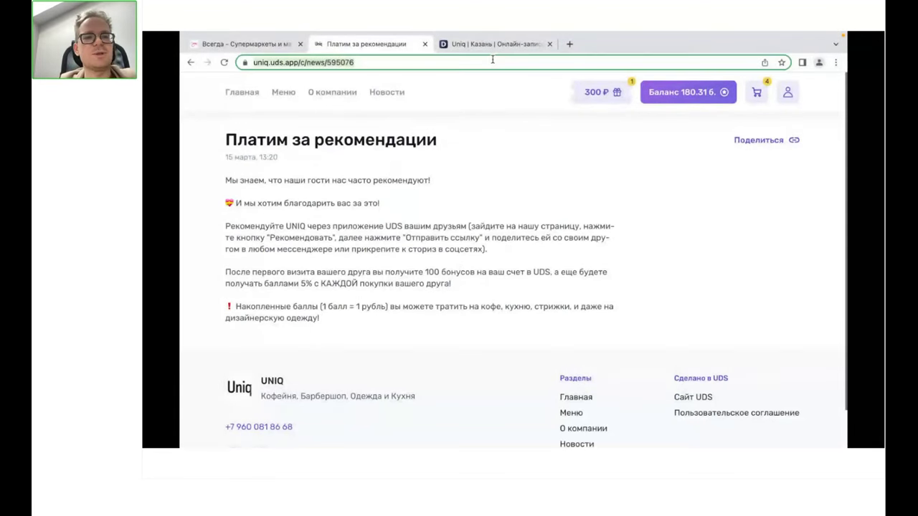
key("super+Tab")
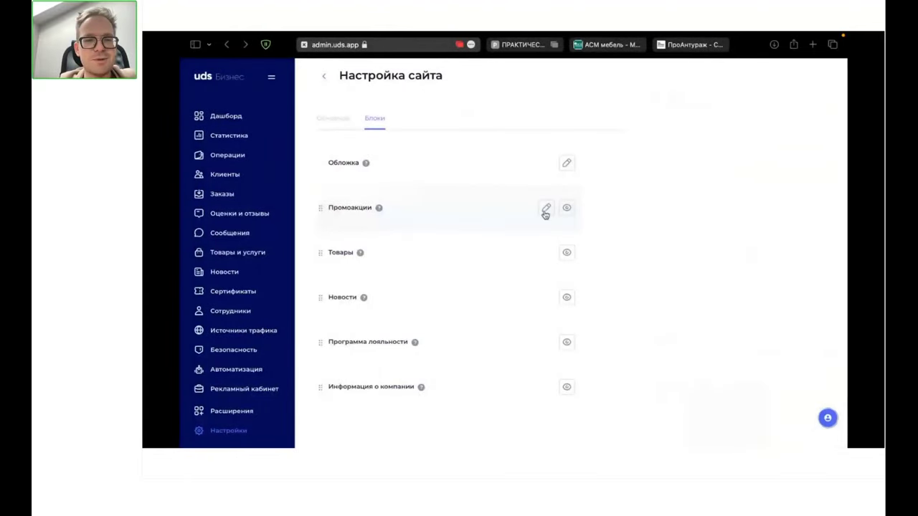
left_click(548, 209)
left_click(355, 258)
left_click(414, 275)
key("super+v")
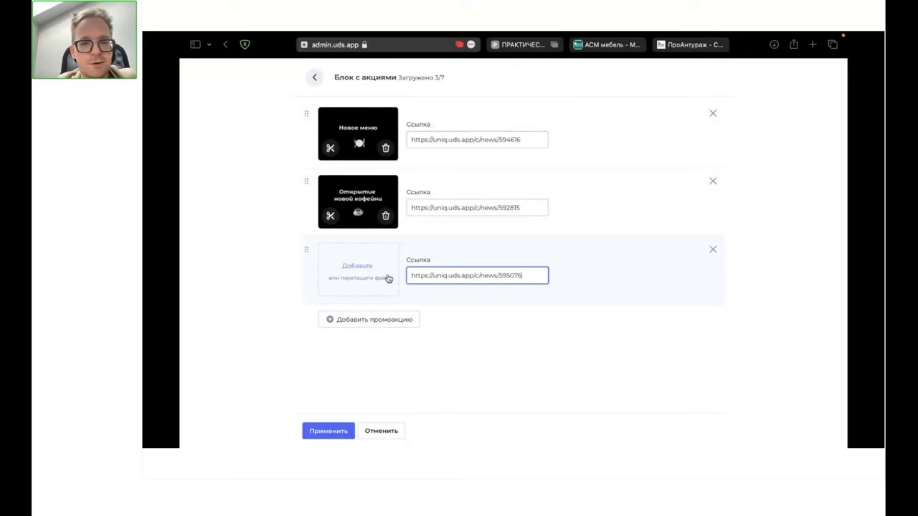
left_click(376, 276)
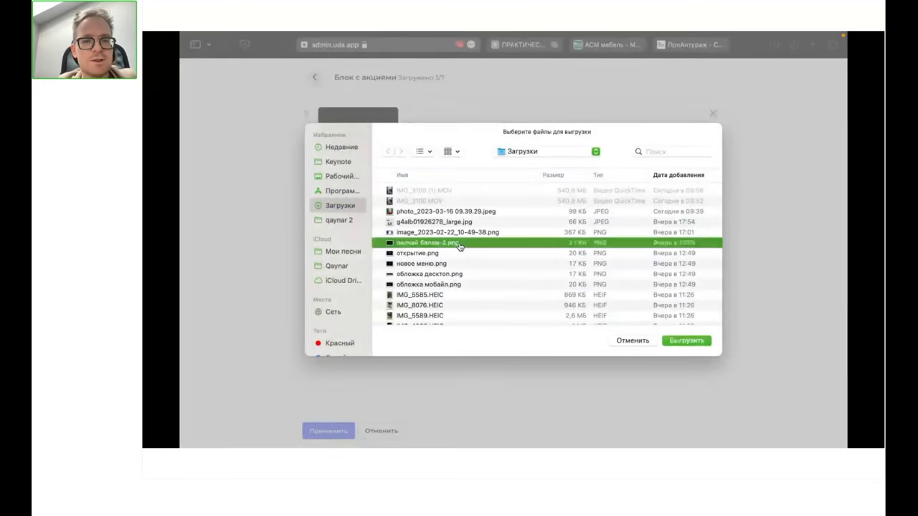
double_click(460, 244)
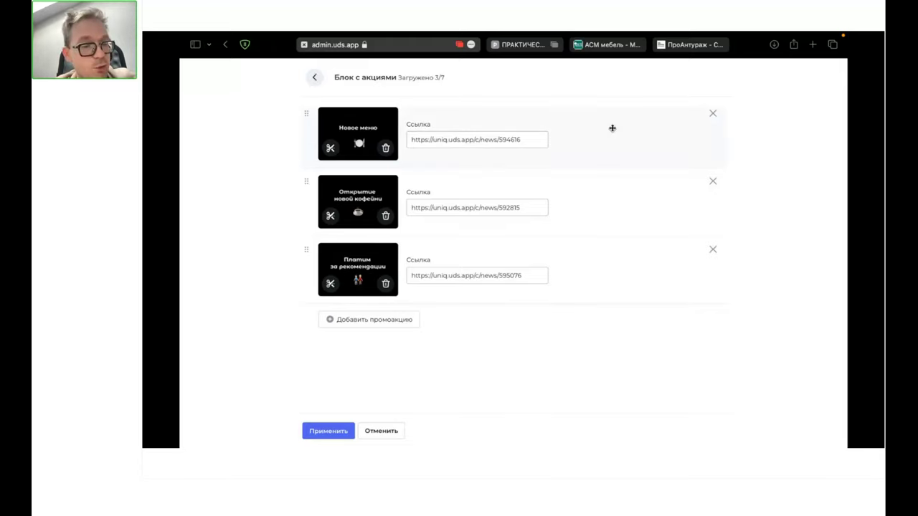
left_click(337, 432)
- Check the promotion banners on the UNIQ home page and the page linked from Платим за рекомендации, and return
key("ctrl+Right")
key("ctrl+Right")
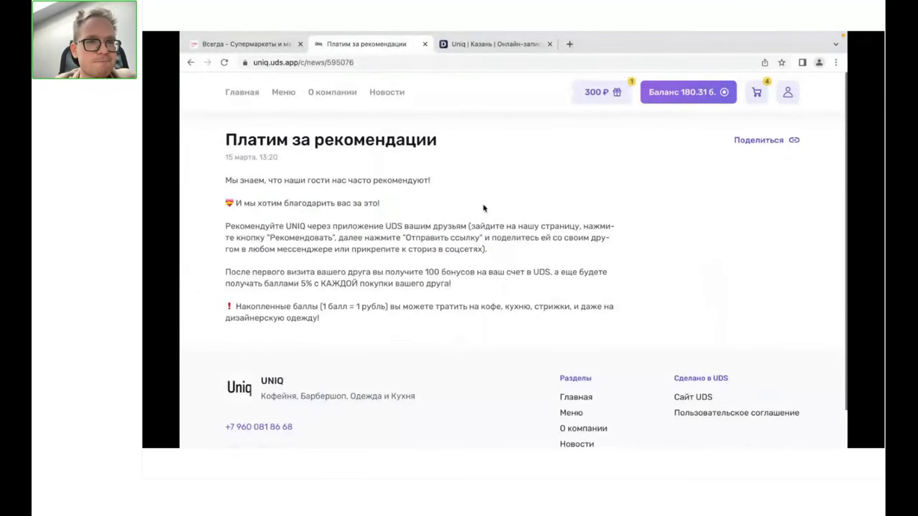
left_click(246, 99)
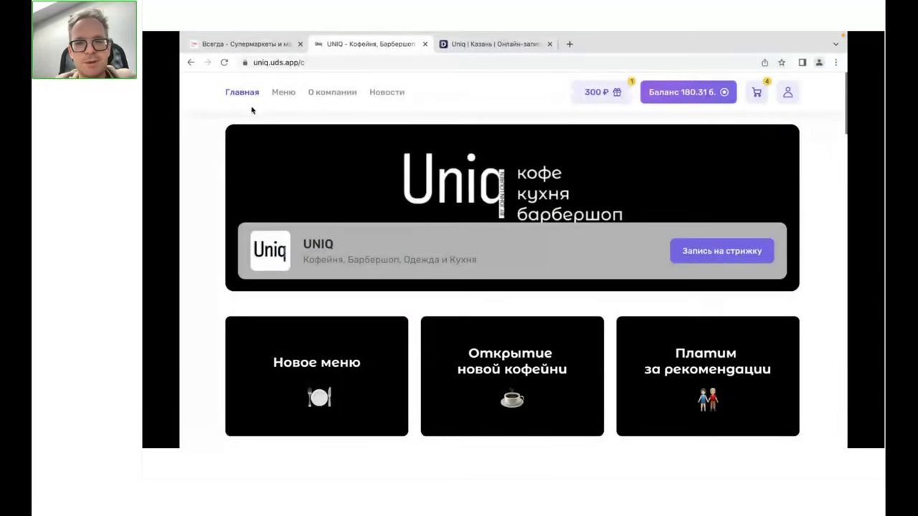
scroll(266, 152, "down", 3)
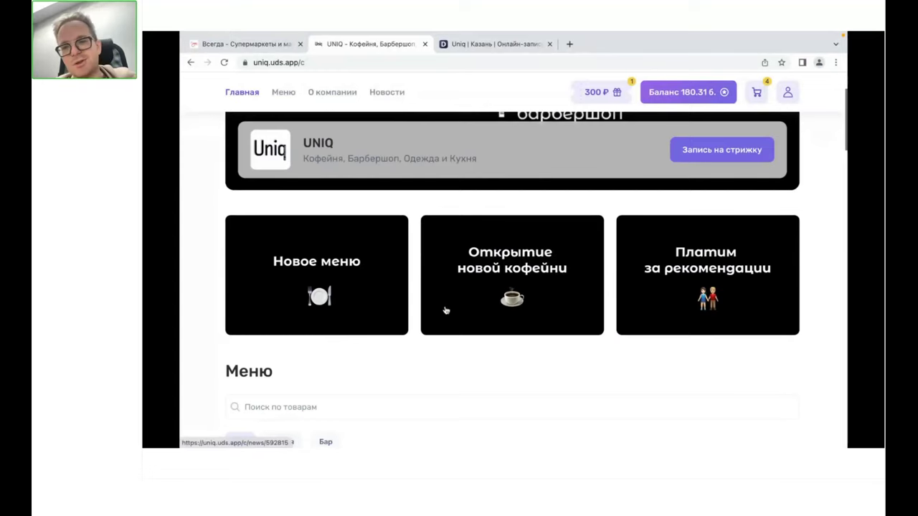
scroll(541, 371, "down", 1)
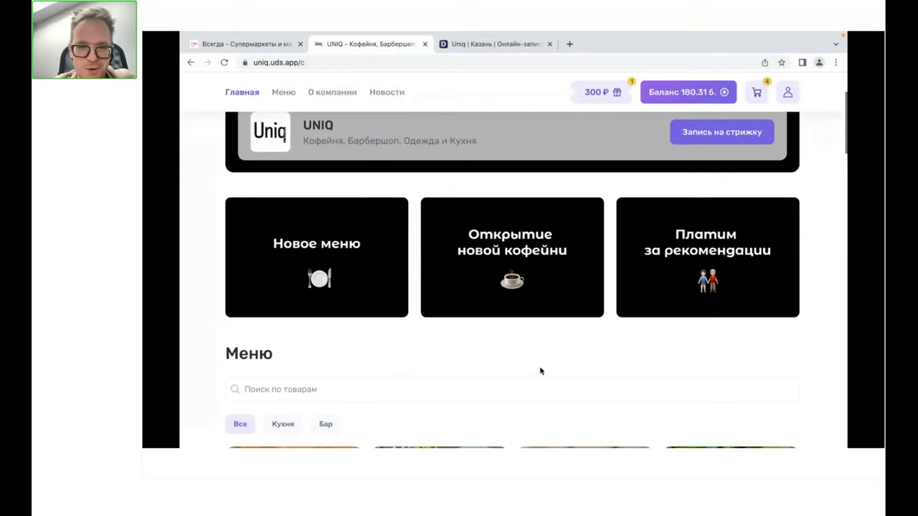
left_click(679, 284)
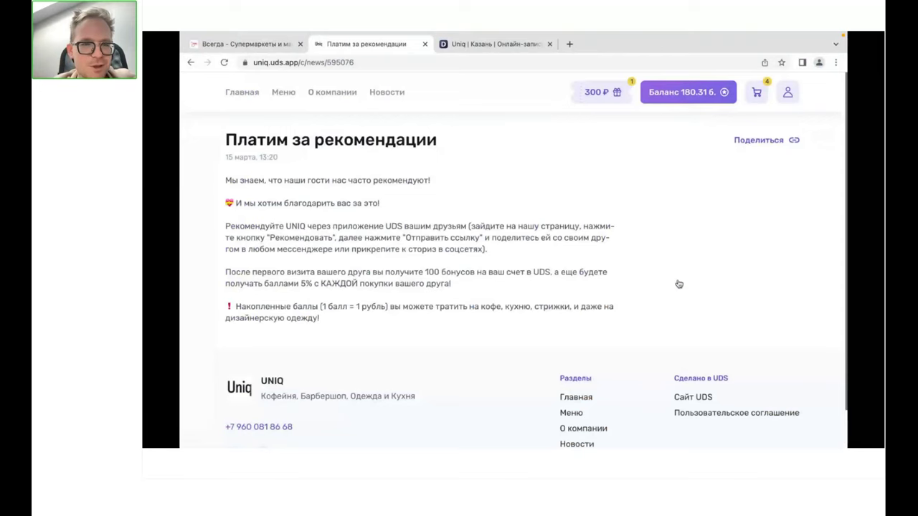
left_click(191, 63)
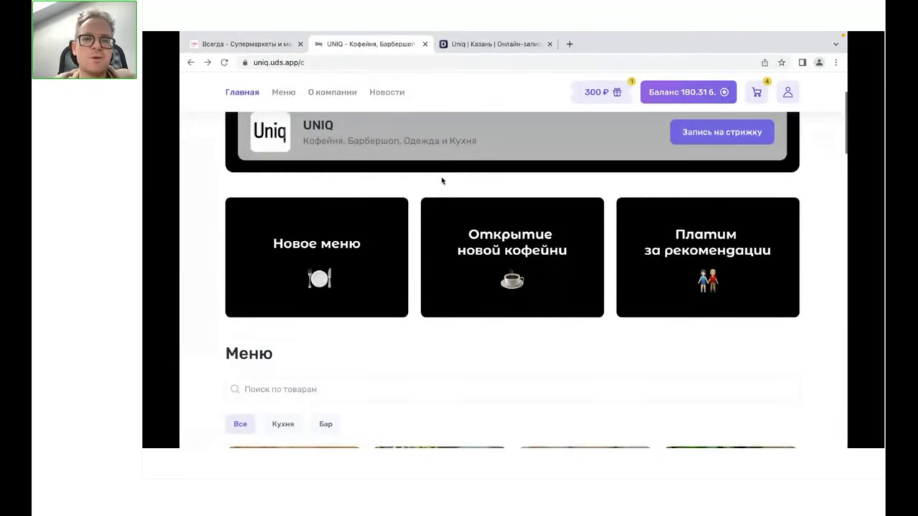
- Switch to the АСМ мебель site and examine the cover, welcome blocks and promotion banner on its home page
scroll(451, 189, "right", 5)
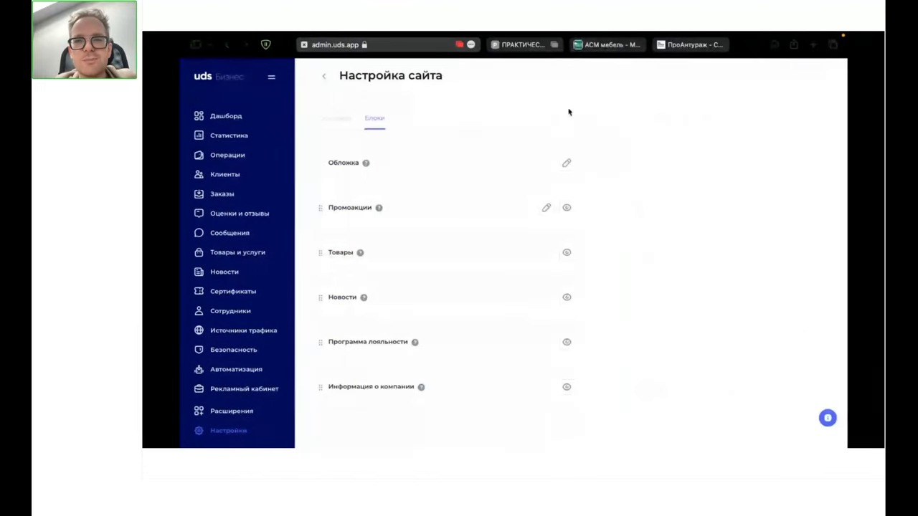
left_click(615, 46)
scroll(606, 212, "down", 2)
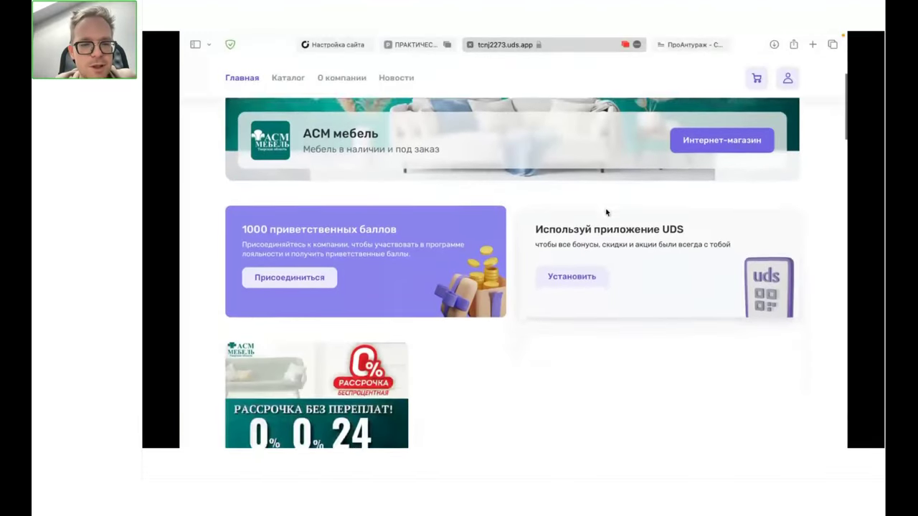
scroll(606, 211, "up", 2)
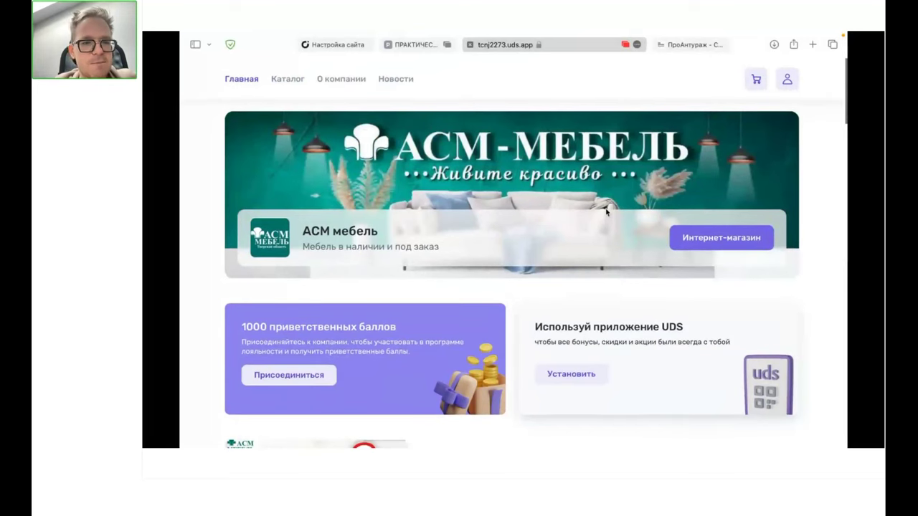
scroll(606, 211, "down", 1)
scroll(606, 212, "down", 3)
scroll(606, 212, "up", 2)
scroll(606, 212, "down", 3)
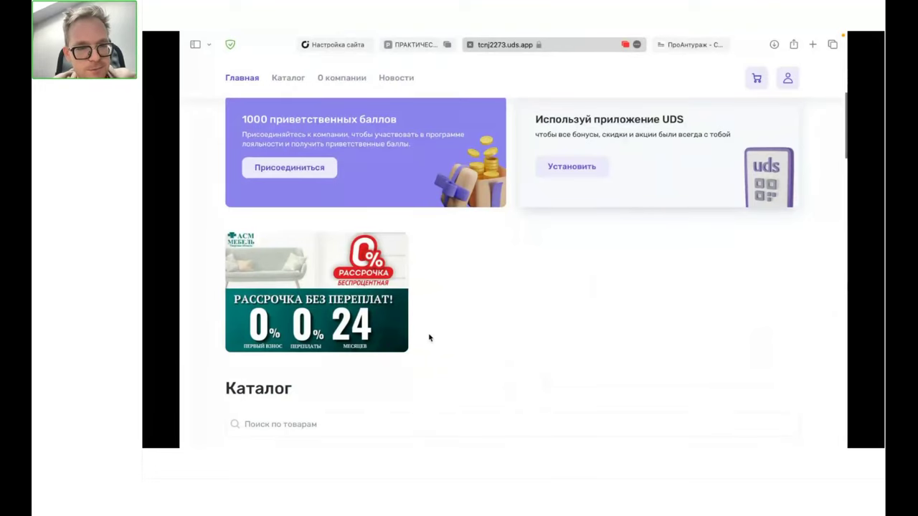
scroll(452, 356, "up", 2)
scroll(452, 357, "down", 1)
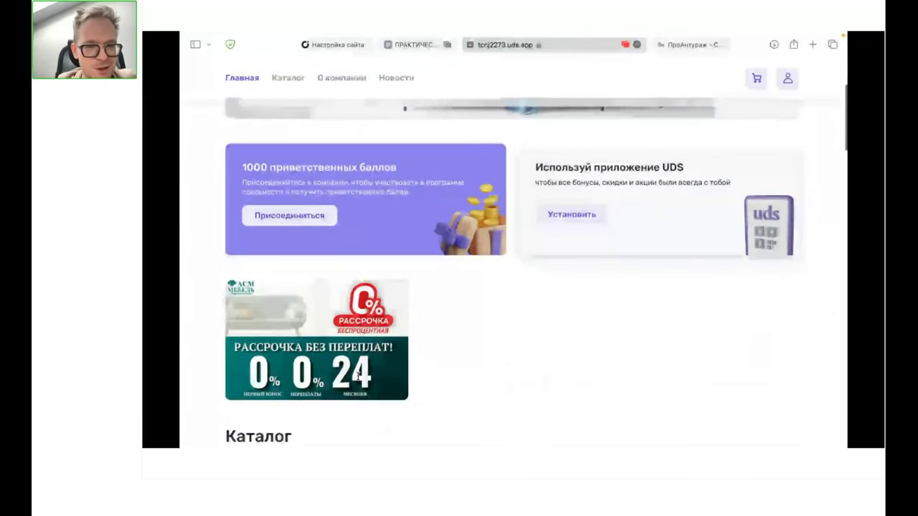
- Open the VK post linked from the Рассрочка без переплат banner, read it and close the page
left_click(356, 376)
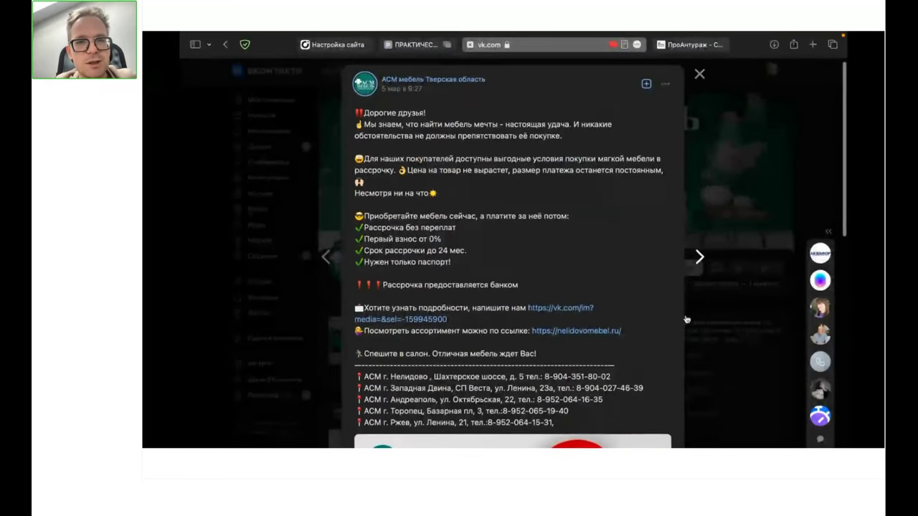
scroll(504, 215, "down", 1)
key("super+w")
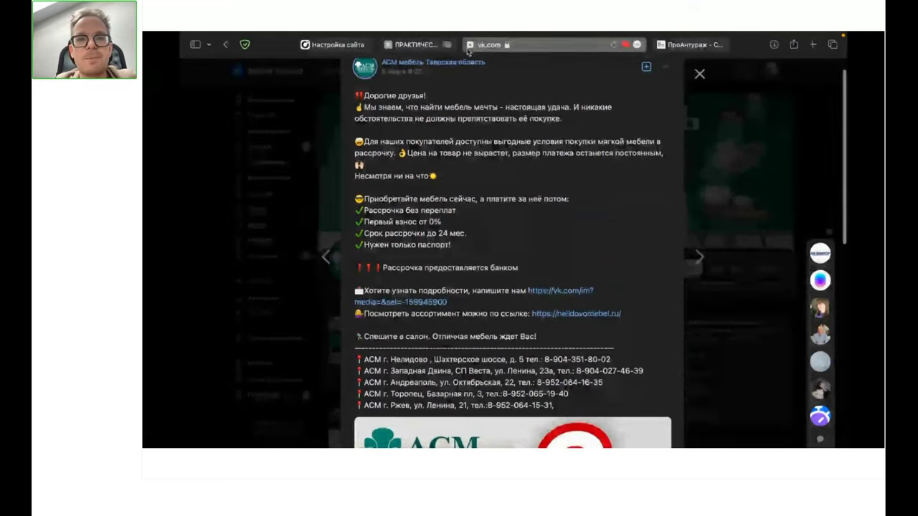
- Examine the ПроАнтураж site's home page, from the cover and services to the company information
scroll(606, 143, "down", 3)
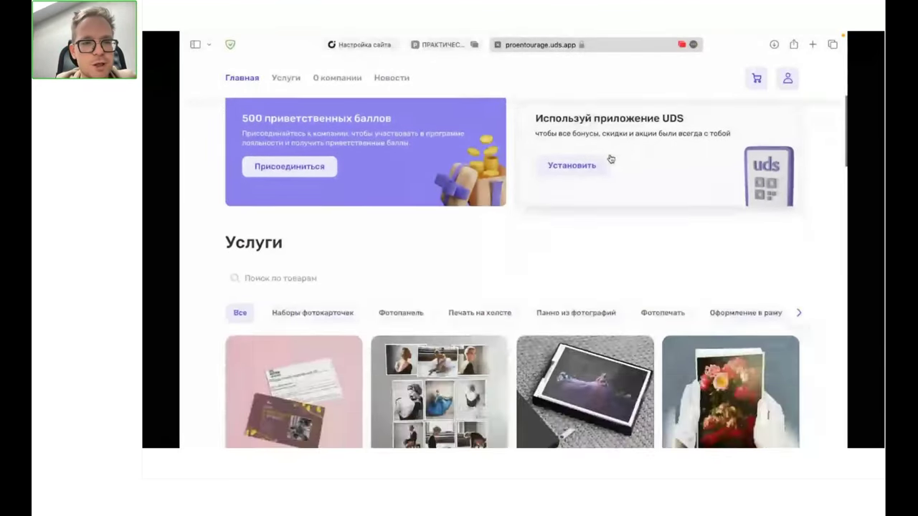
scroll(609, 155, "up", 3)
scroll(610, 158, "down", 5)
scroll(610, 158, "down", 15)
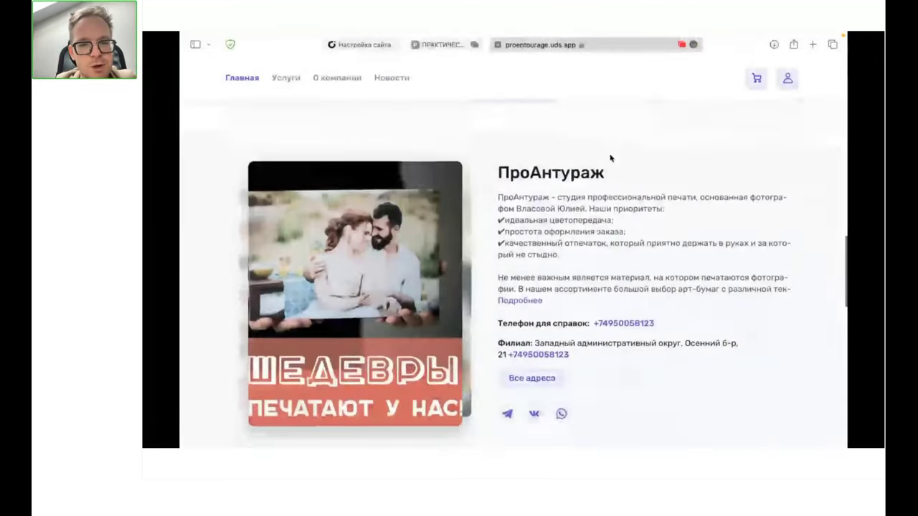
scroll(610, 158, "up", 15)
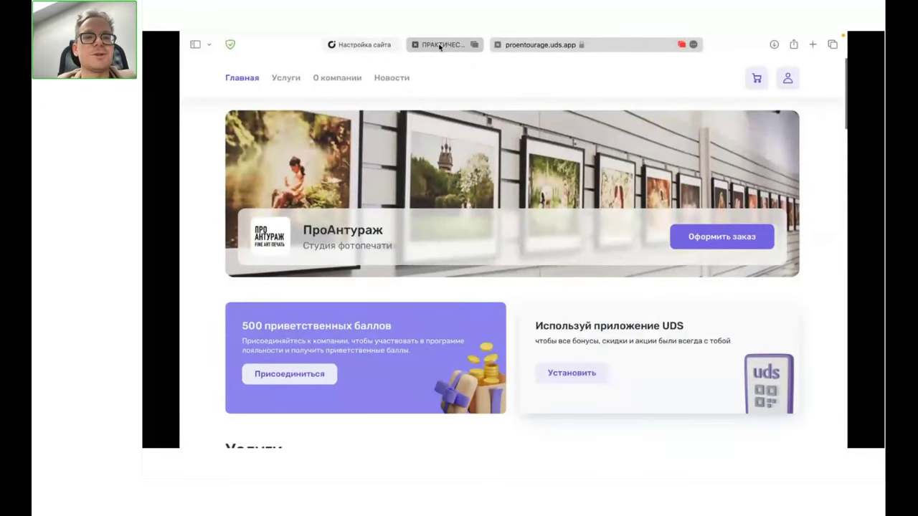
- Return to the UNIQ site and review its home page from the cover and promotions to the Новости block
key("ctrl+Left")
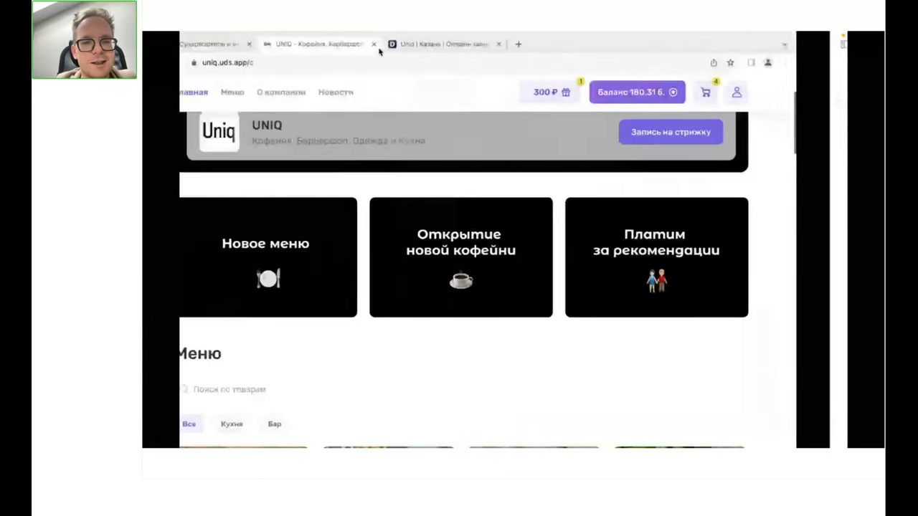
scroll(414, 281, "up", 3)
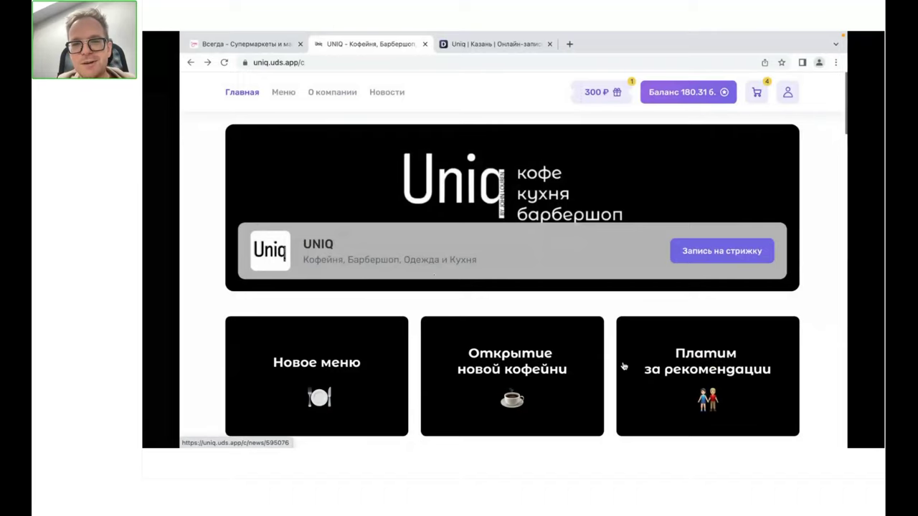
scroll(668, 295, "down", 3)
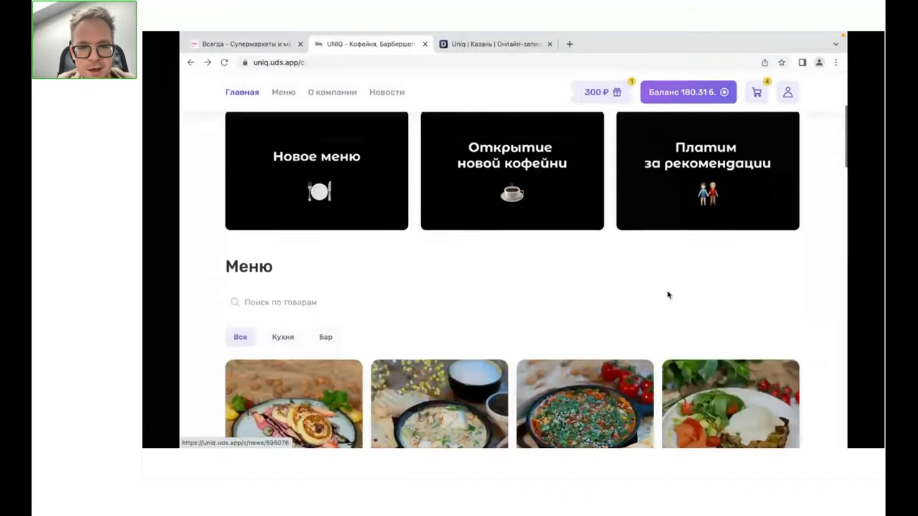
scroll(667, 295, "down", 10)
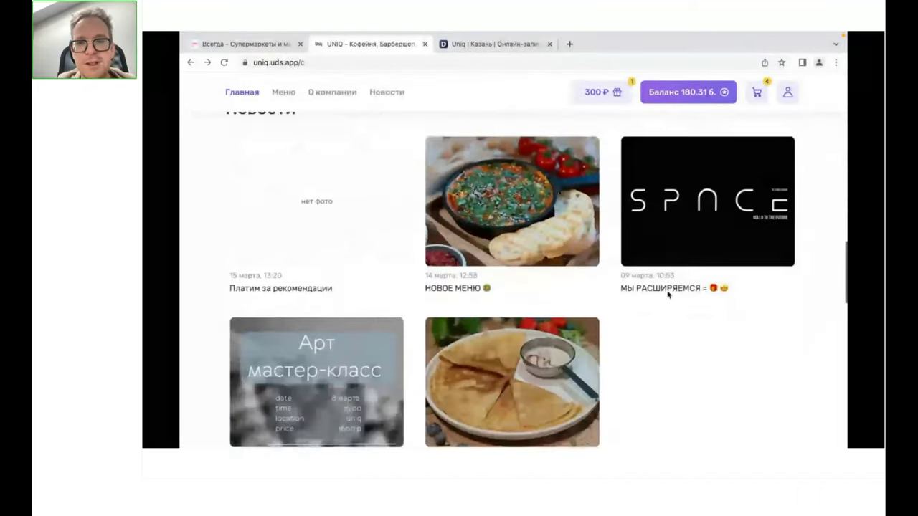
- Open the UNIQ site's Меню page and look through its dishes
scroll(668, 295, "up", 15)
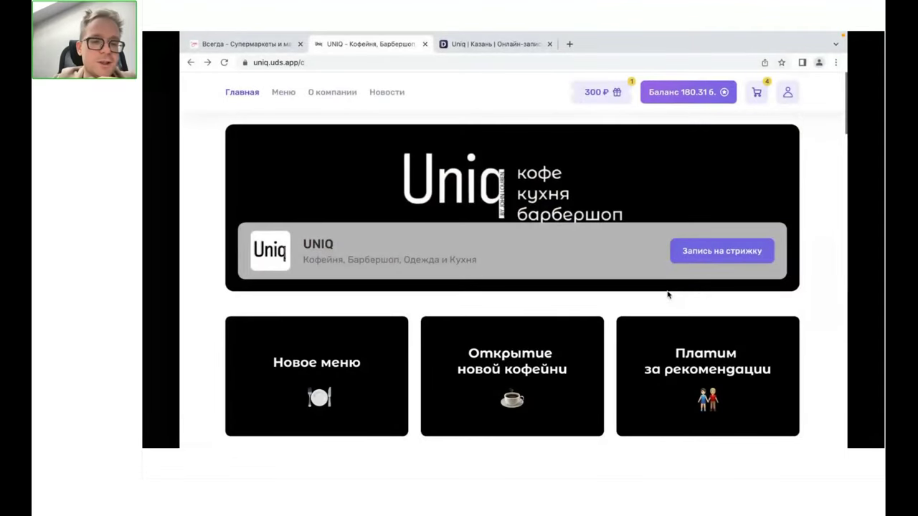
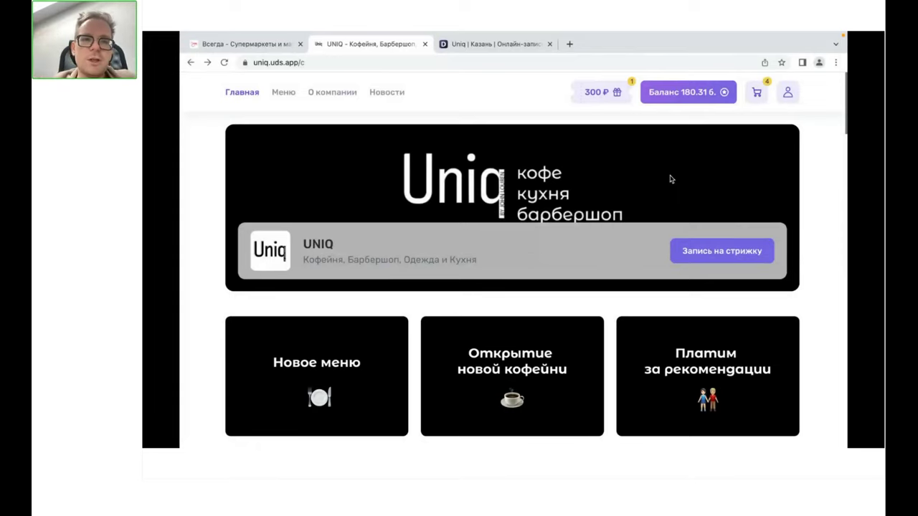
left_click(291, 94)
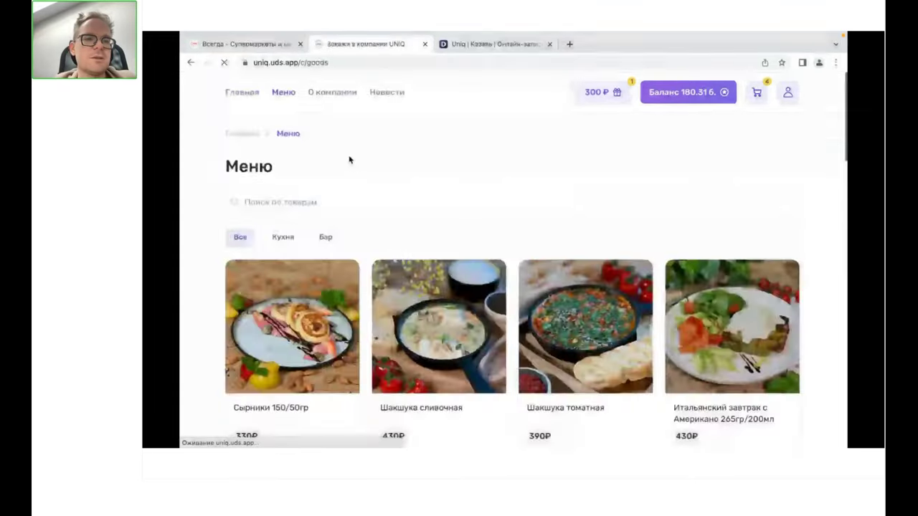
left_click(360, 63)
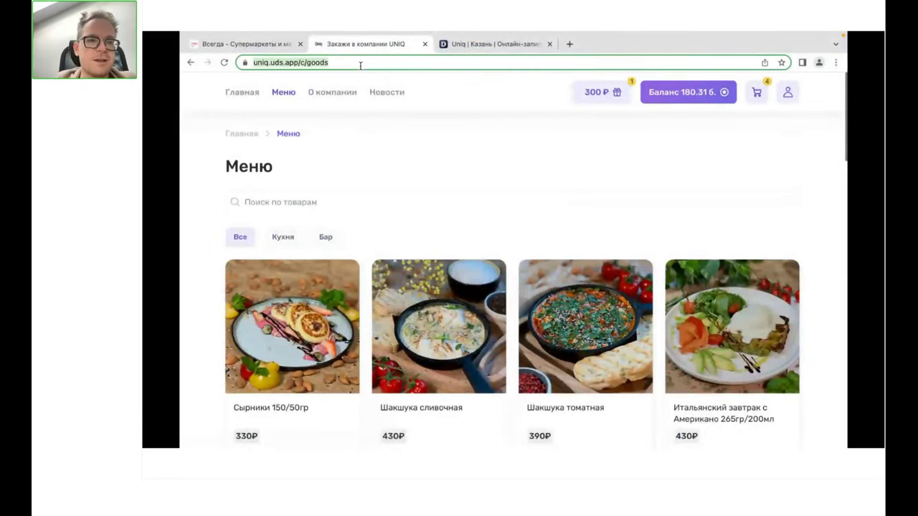
left_click(467, 150)
scroll(467, 150, "down", 5)
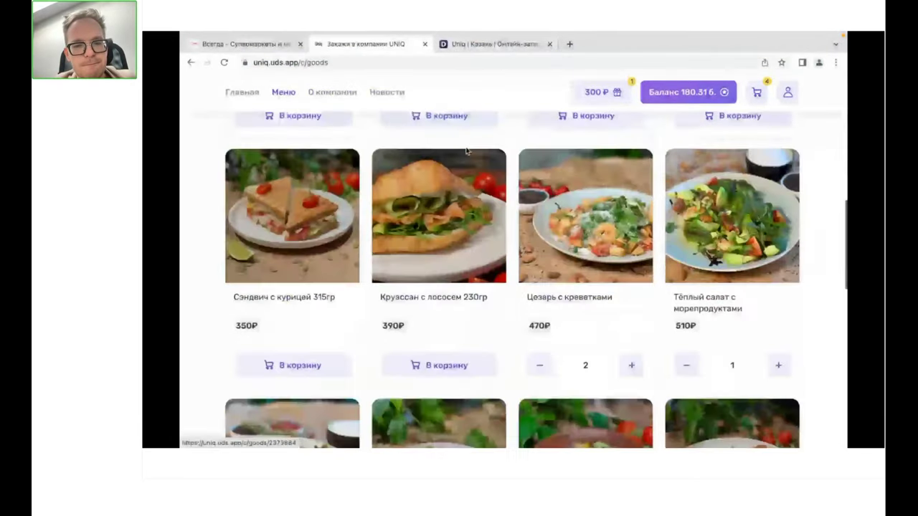
scroll(467, 150, "down", 5)
scroll(452, 150, "up", 10)
- Return to the UNIQ home page and examine its blocks from the menu through news and loyalty to the company information
left_click(248, 93)
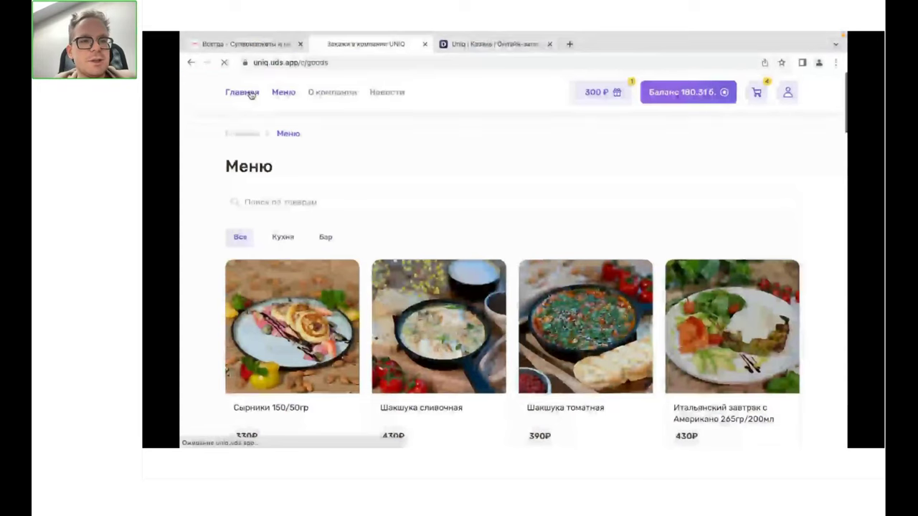
scroll(440, 322, "down", 3)
scroll(441, 322, "down", 2)
scroll(494, 227, "up", 2)
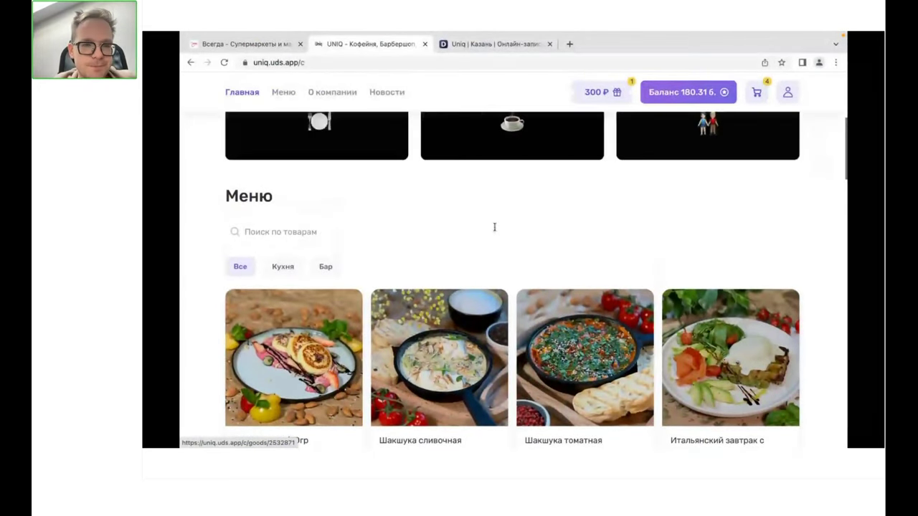
scroll(494, 227, "down", 10)
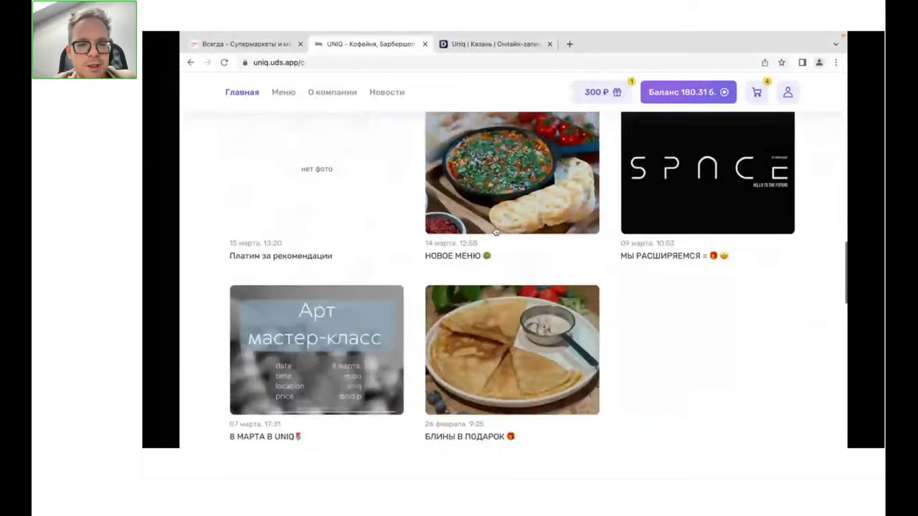
scroll(495, 231, "down", 4)
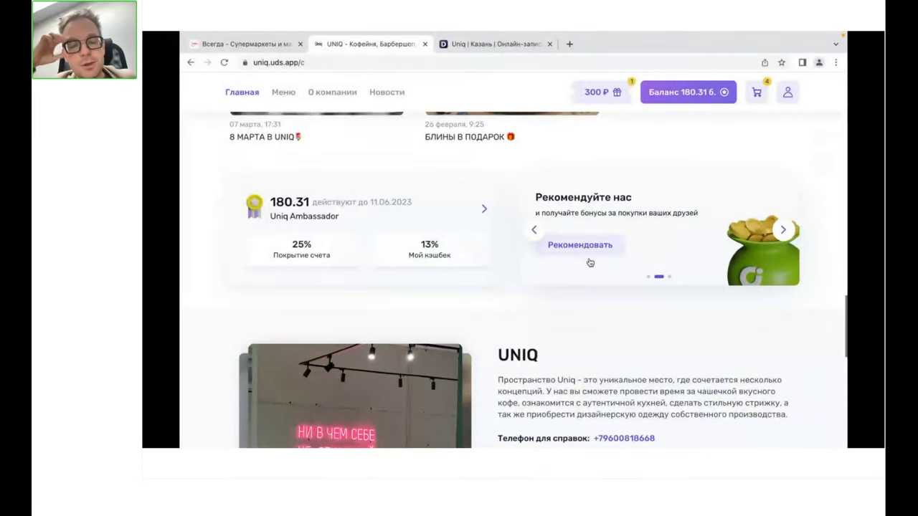
scroll(590, 262, "down", 3)
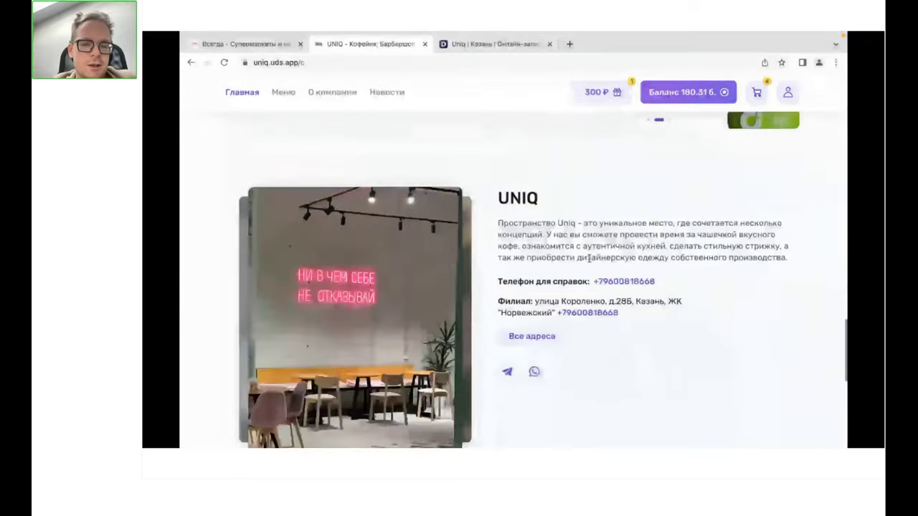
scroll(589, 263, "up", 1)
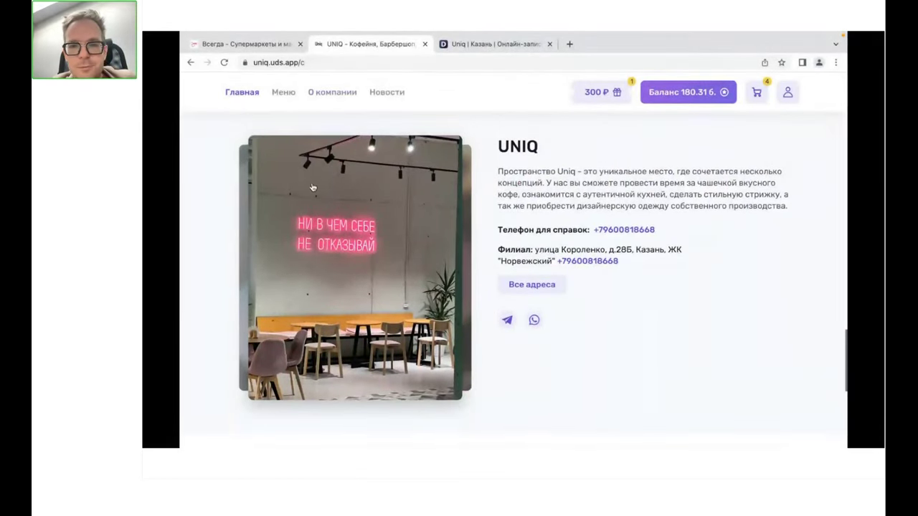
scroll(386, 240, "up", 1)
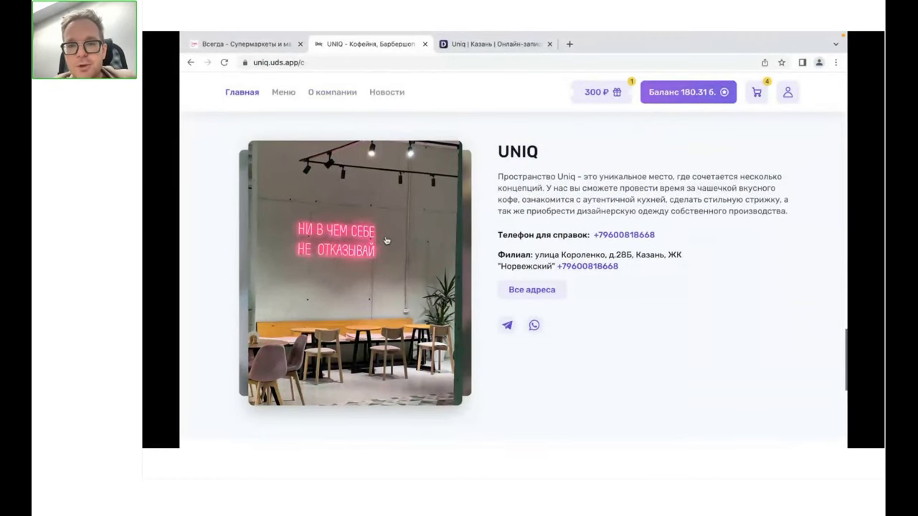
scroll(387, 241, "down", 1)
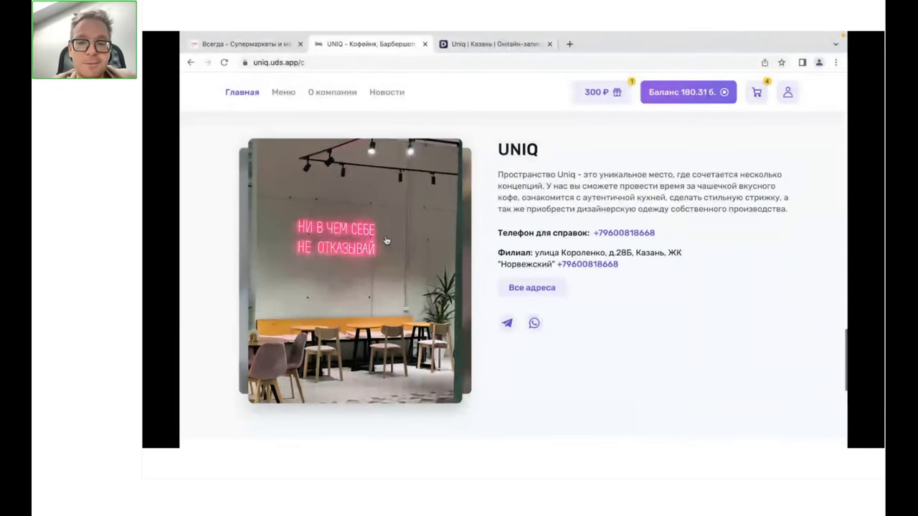
scroll(387, 241, "up", 1)
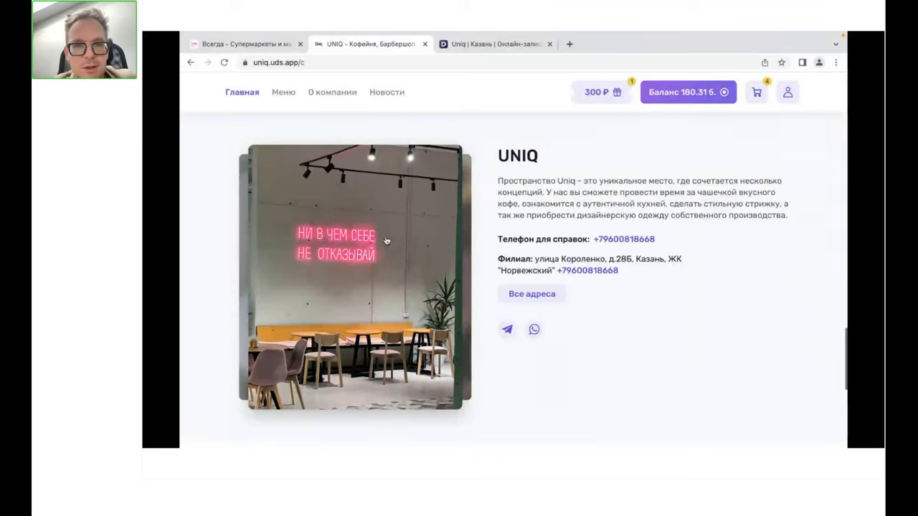
scroll(402, 201, "down", 5)
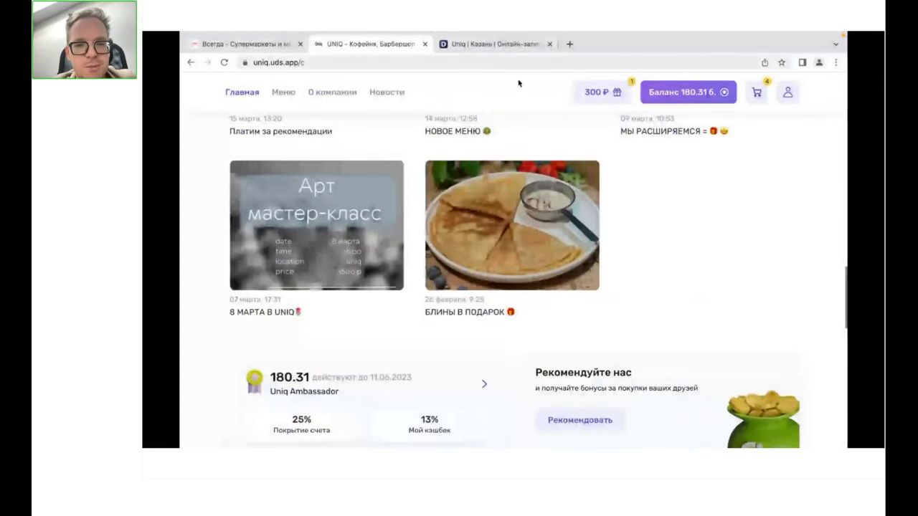
scroll(549, 232, "up", 10)
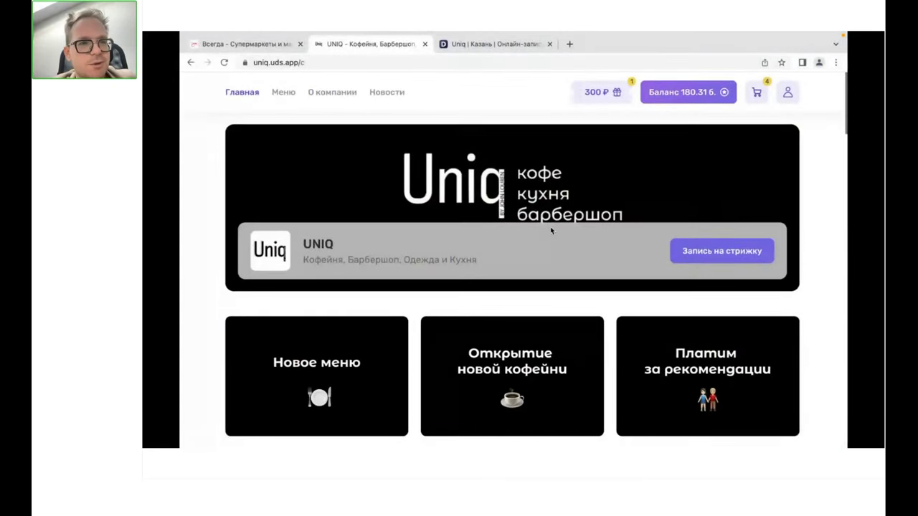
- Switch to the UDS Бизнес site settings and move the Программа лояльности and Информация о компании blocks directly below Промоакции
key("ctrl+Left")
key("ctrl+Right")
key("ctrl+Right")
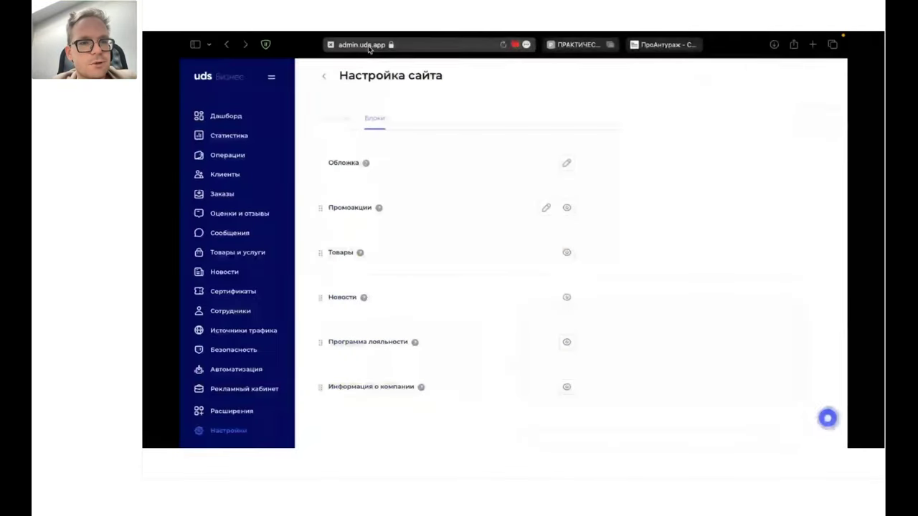
left_click(359, 46)
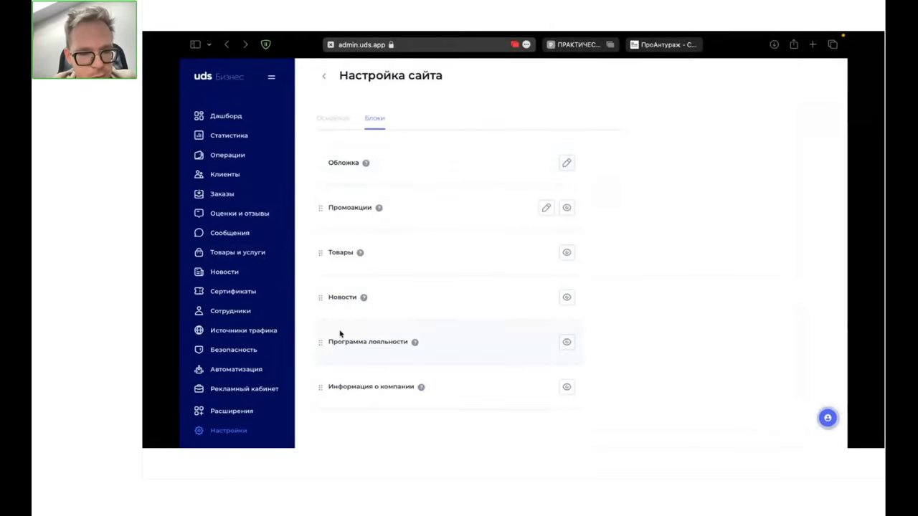
left_click_drag(322, 342, 327, 251)
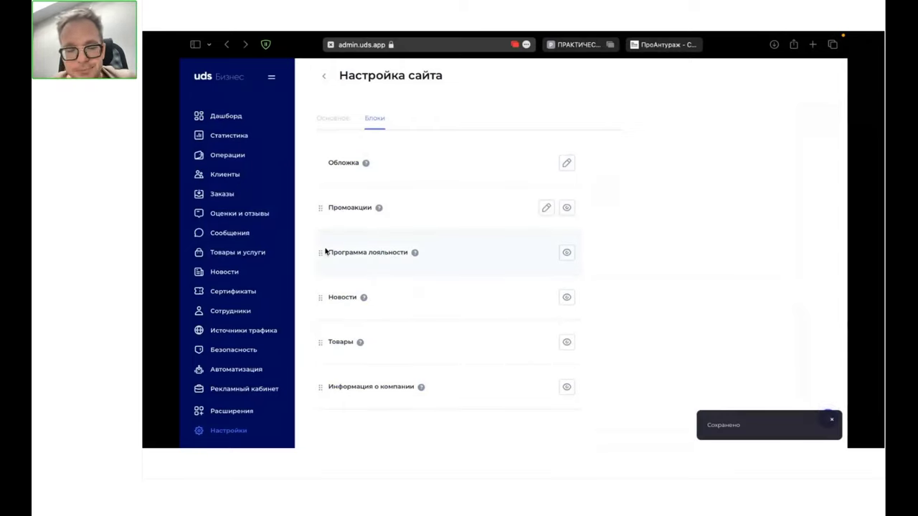
left_click_drag(318, 387, 306, 297)
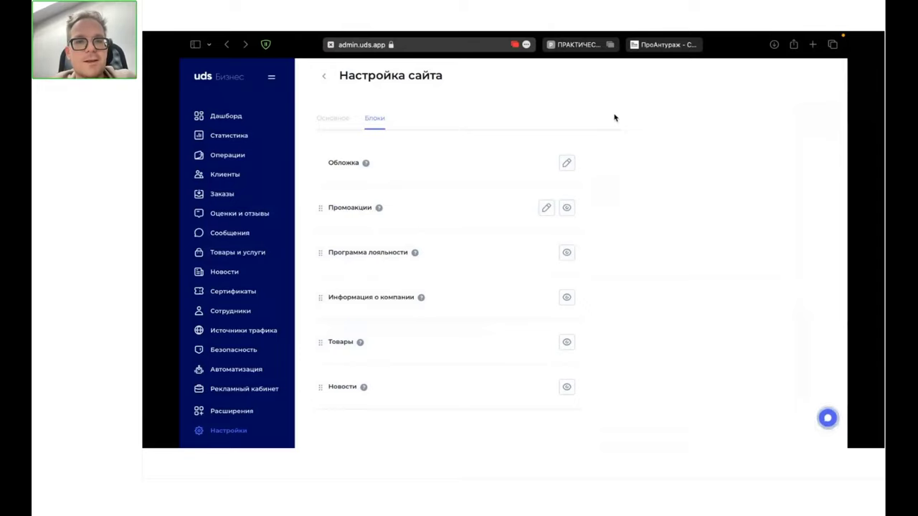
- Switch back to the UNIQ site, reload its home page and check the placement of the loyalty and company information blocks
key("ctrl+Right")
key("ctrl+Left")
key("ctrl+Left")
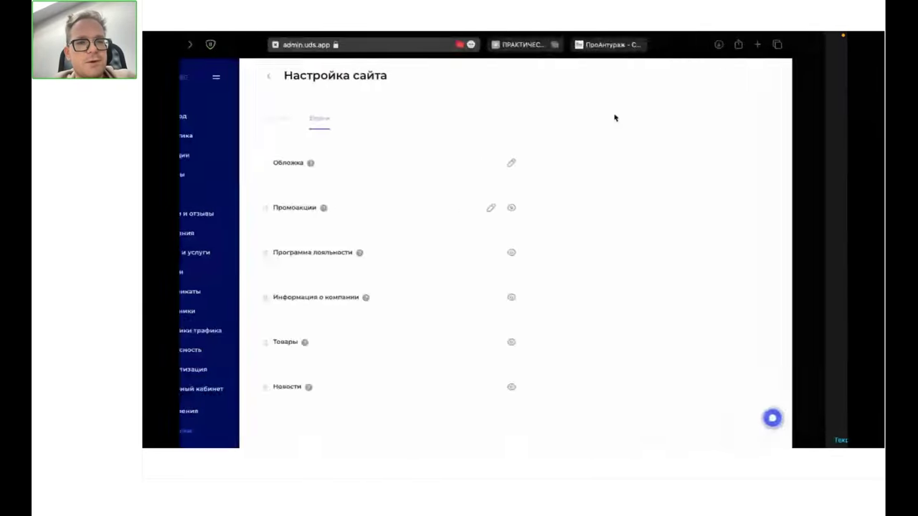
key("super+r")
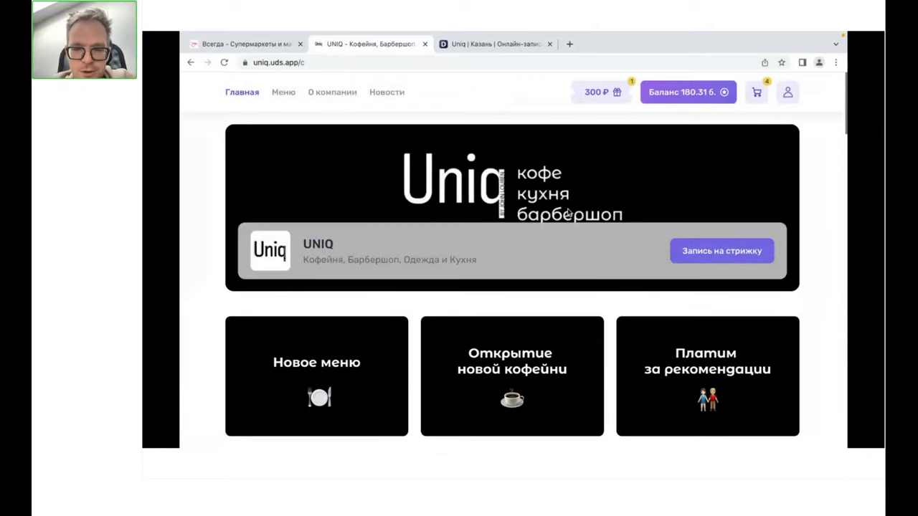
scroll(567, 213, "down", 3)
scroll(568, 212, "down", 2)
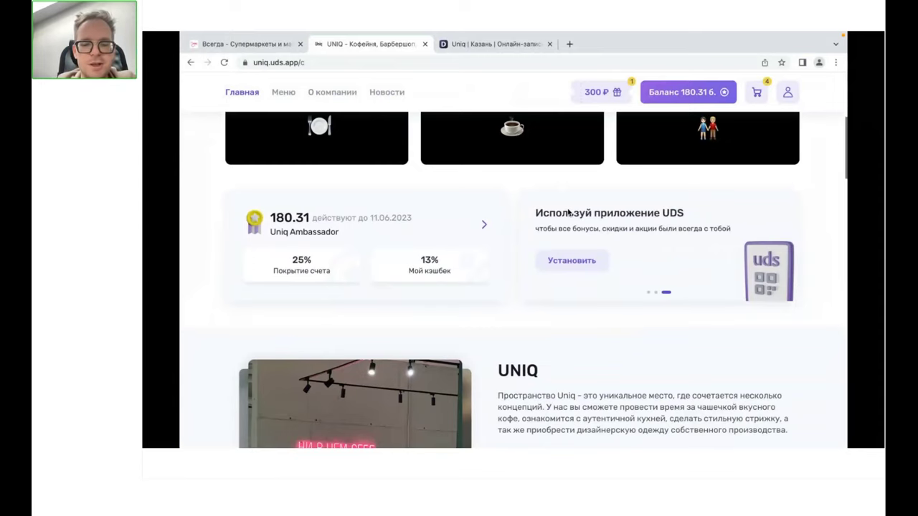
scroll(568, 213, "down", 3)
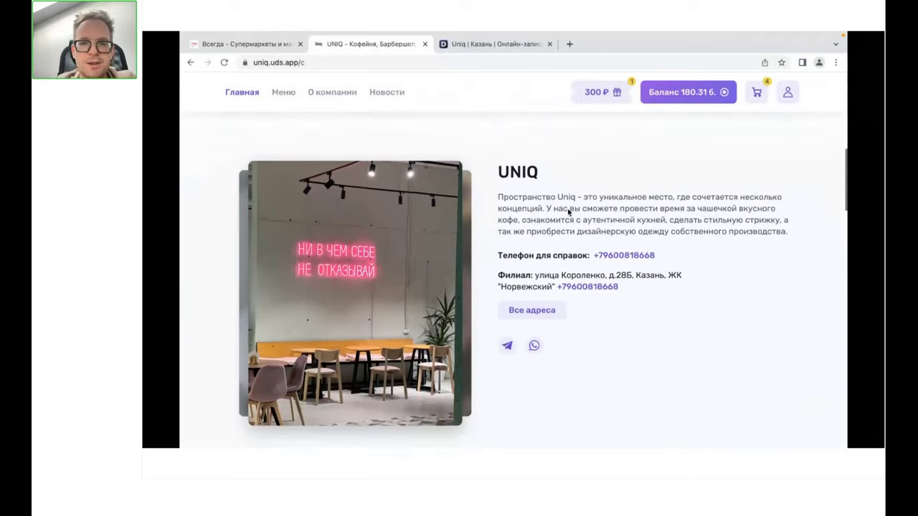
- Open the company photo gallery, view the fourth photo and close the gallery
left_click(414, 227)
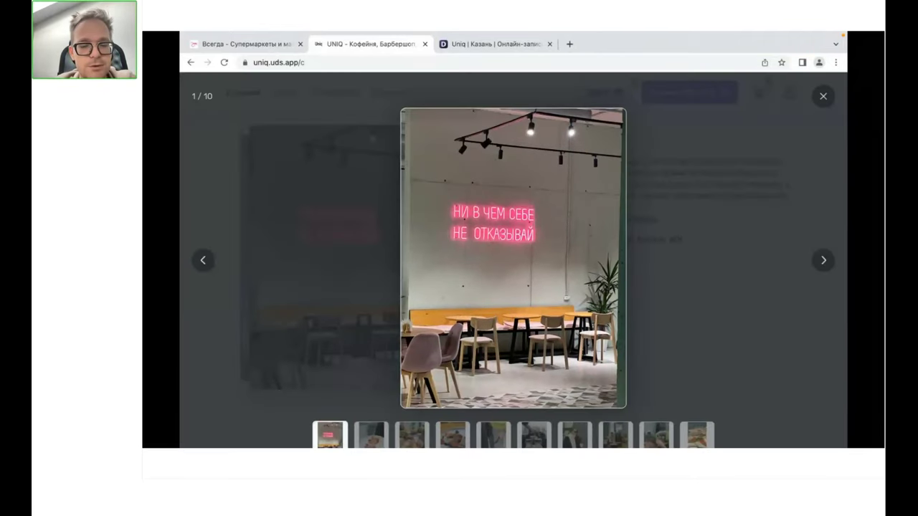
left_click(444, 443)
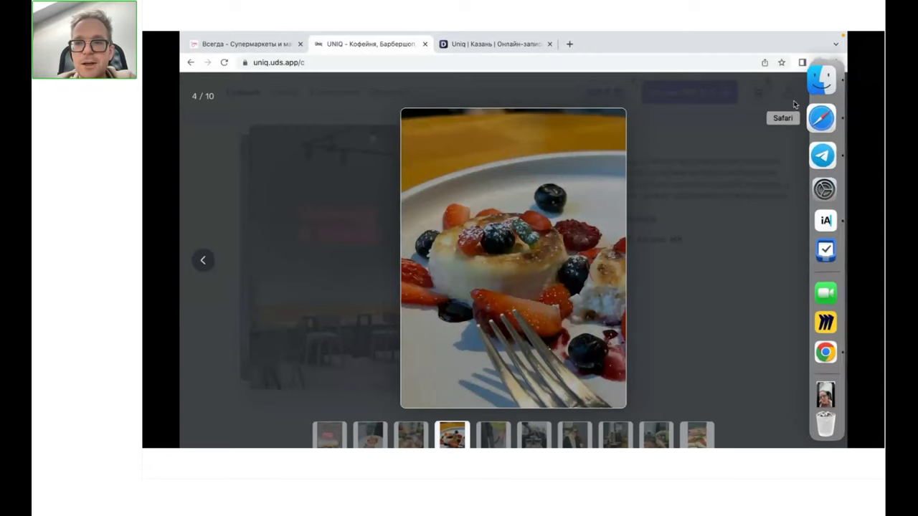
left_click(824, 95)
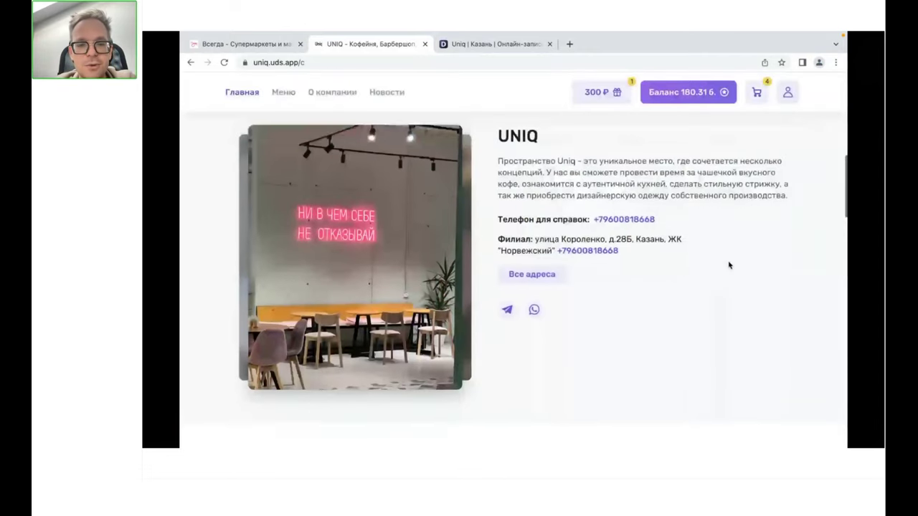
- Review the rest of the reordered home page, from the menu and news to the app installation banner and footer
scroll(728, 265, "down", 3)
scroll(729, 266, "down", 4)
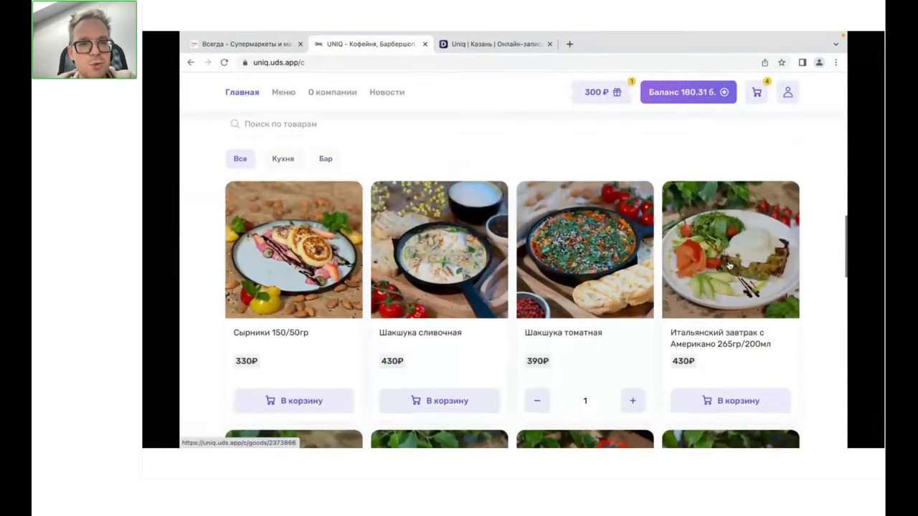
scroll(729, 266, "down", 5)
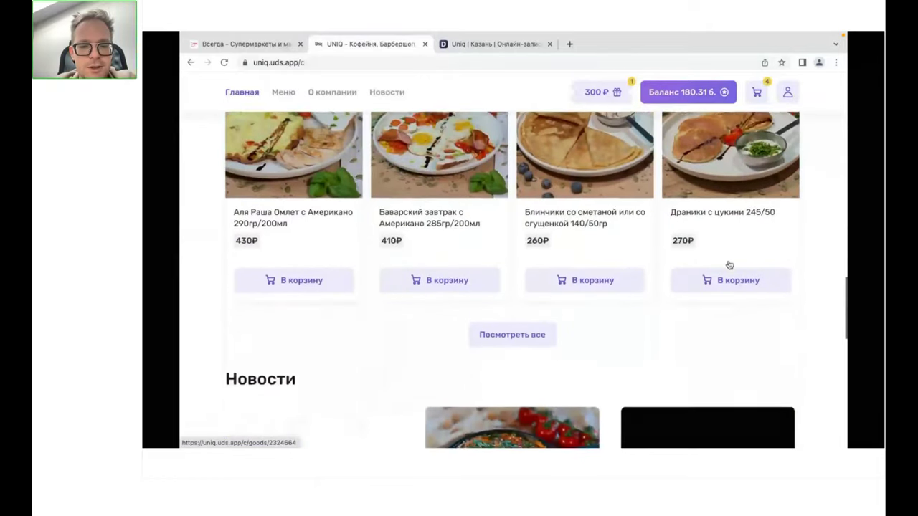
scroll(728, 265, "down", 3)
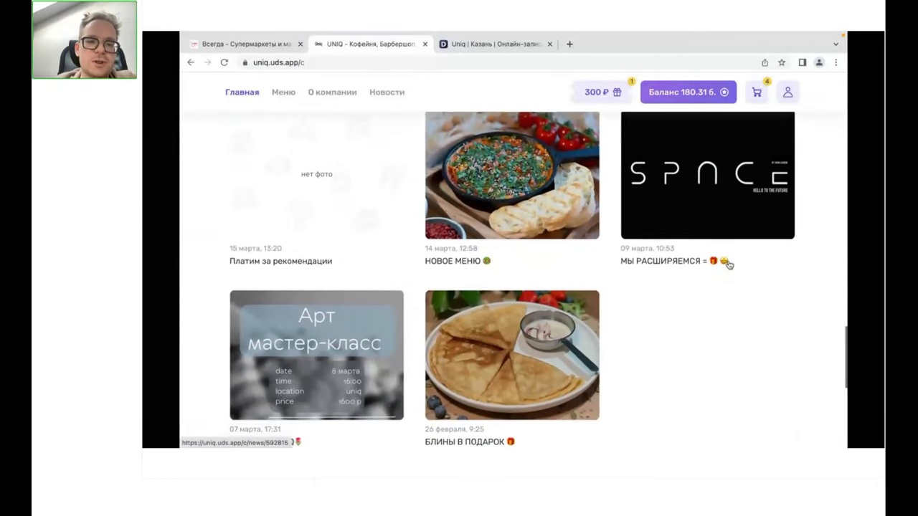
scroll(729, 265, "up", 1)
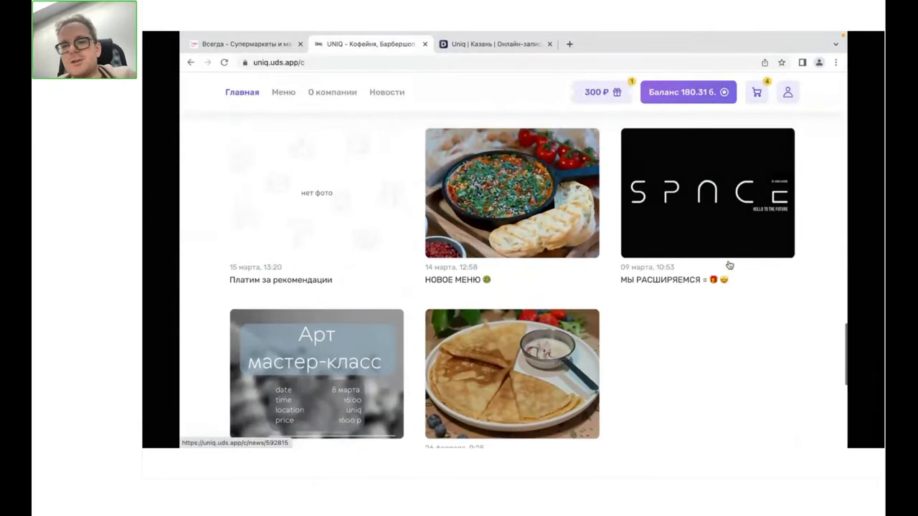
scroll(729, 265, "down", 3)
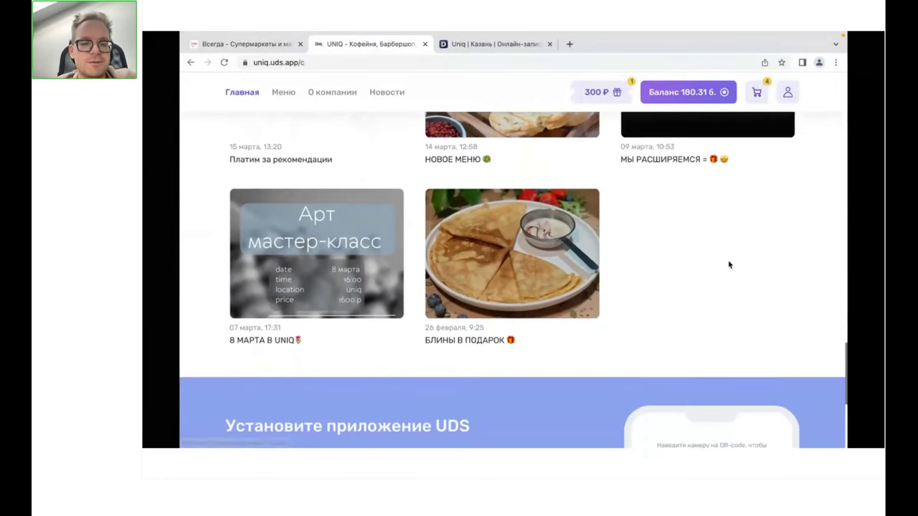
scroll(729, 265, "down", 3)
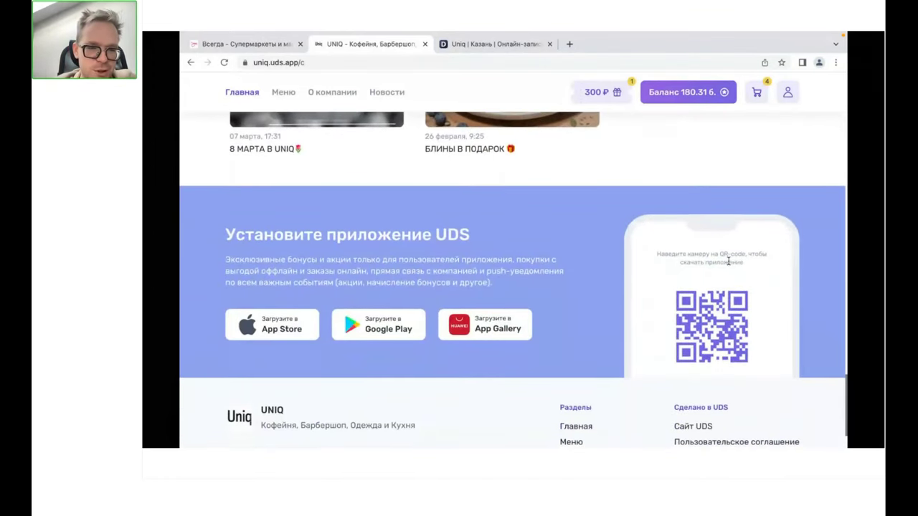
scroll(729, 266, "down", 1)
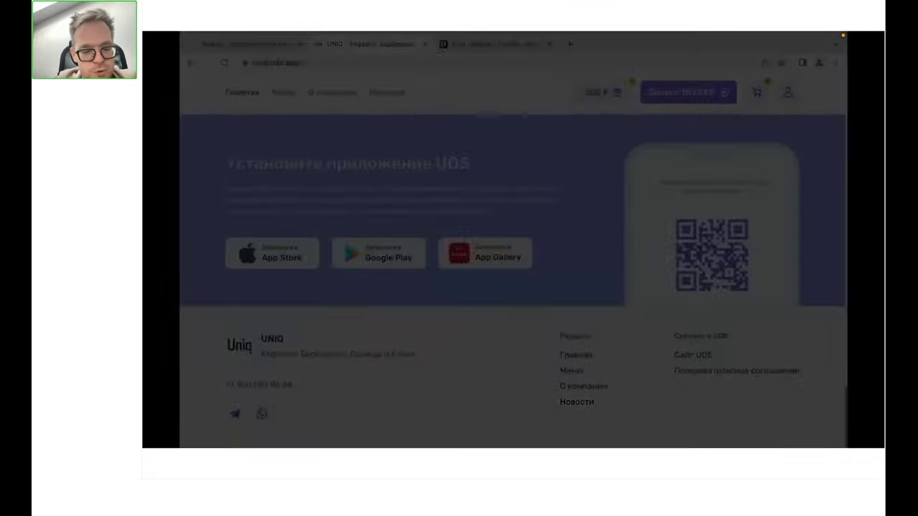
scroll(766, 359, "up", 15)
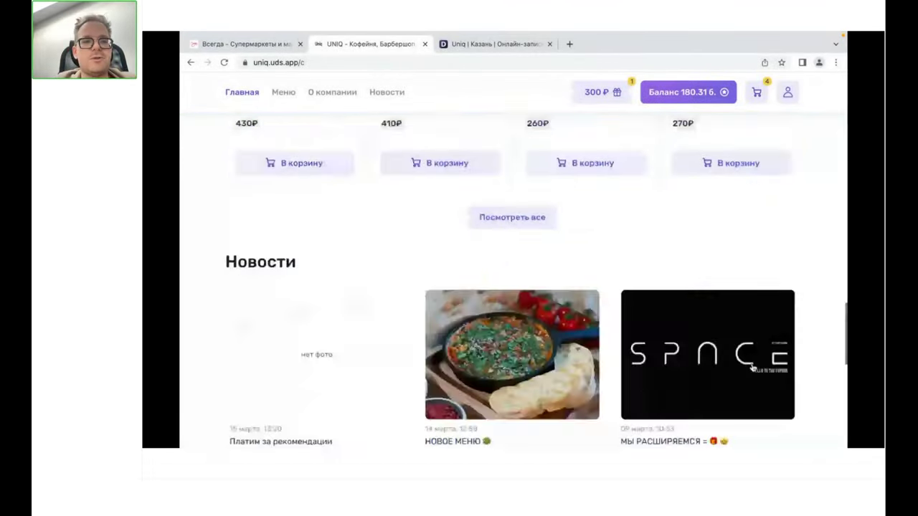
- Return to the beginning of the UNIQ home page, then switch to the UDS Бизнес site settings
scroll(753, 367, "up", 15)
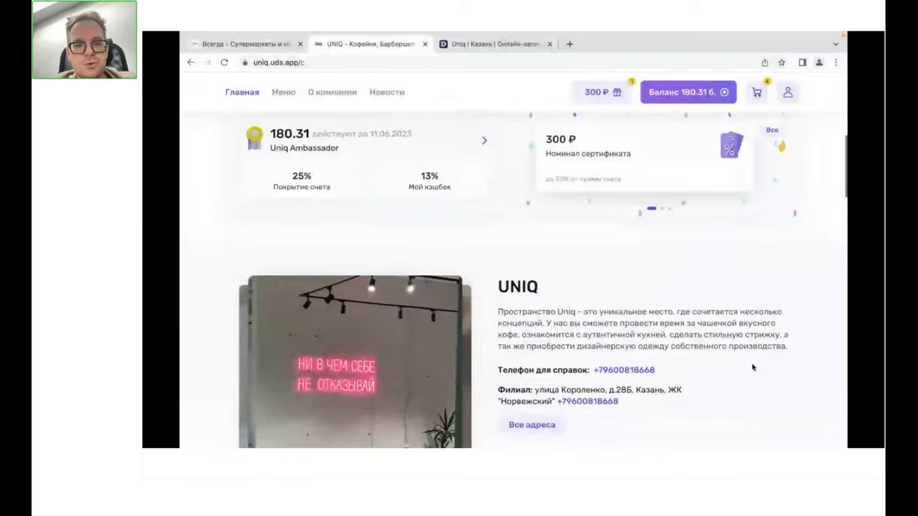
scroll(753, 367, "up", 3)
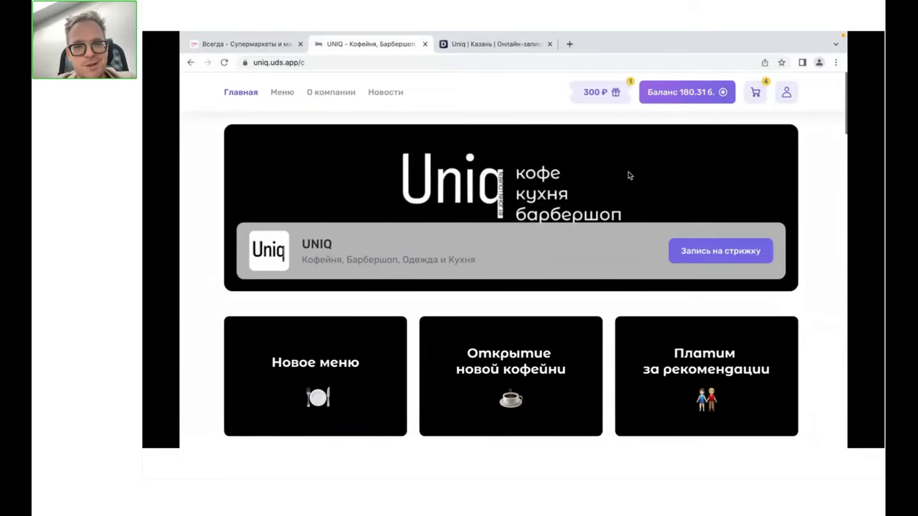
key("ctrl+Left")
key("ctrl+Left")
key("ctrl+Right")
key("ctrl+Right")
key("ctrl+Right")
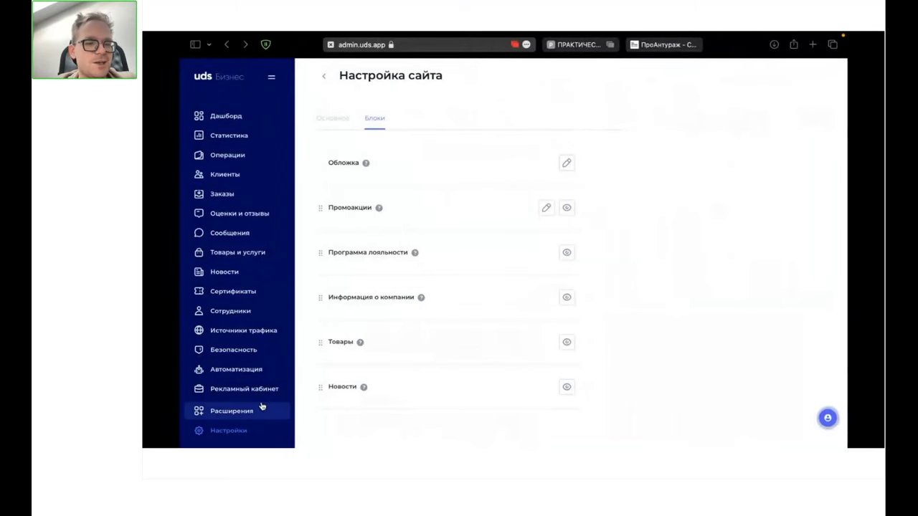
- Reopen the Веб-сайт configuration from the general settings and display its list of page blocks
left_click(241, 435)
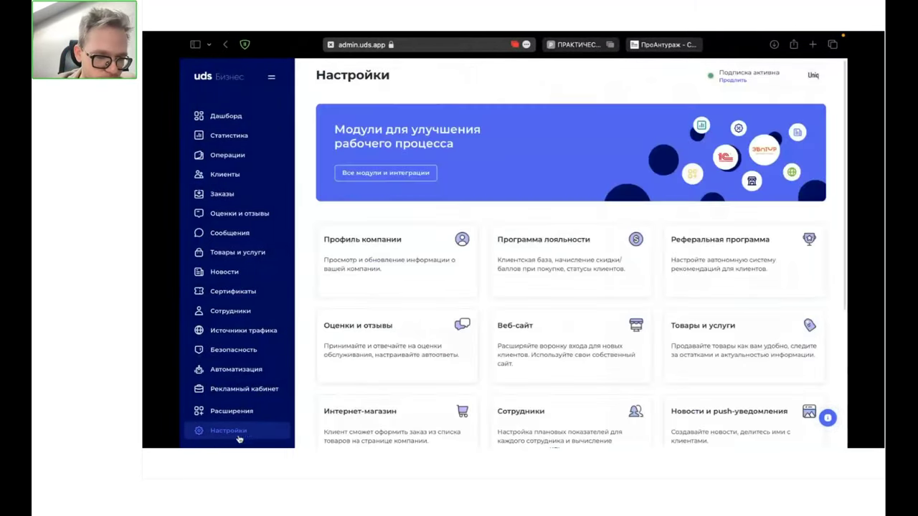
scroll(454, 246, "down", 1)
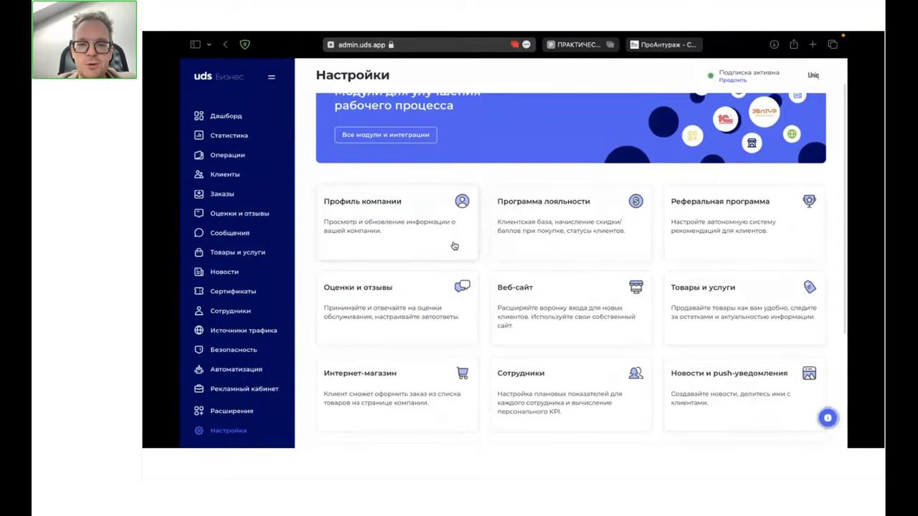
left_click(543, 299)
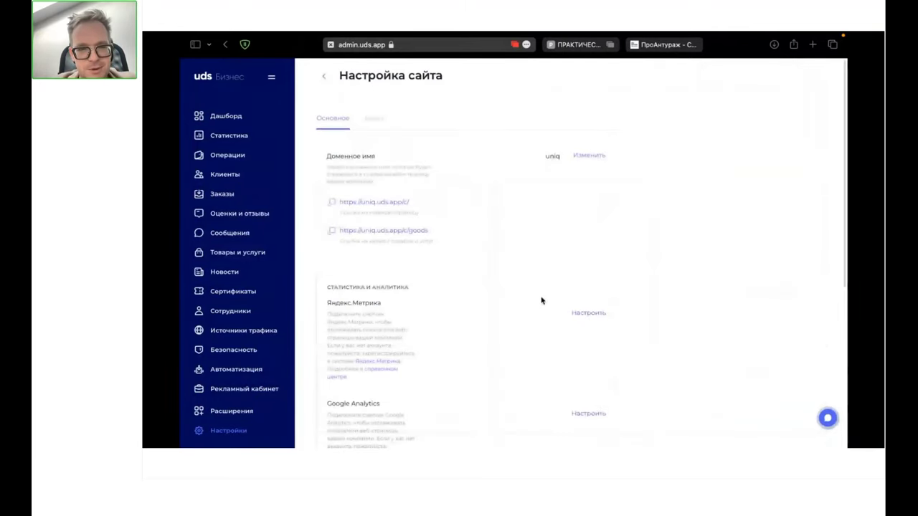
left_click(377, 125)
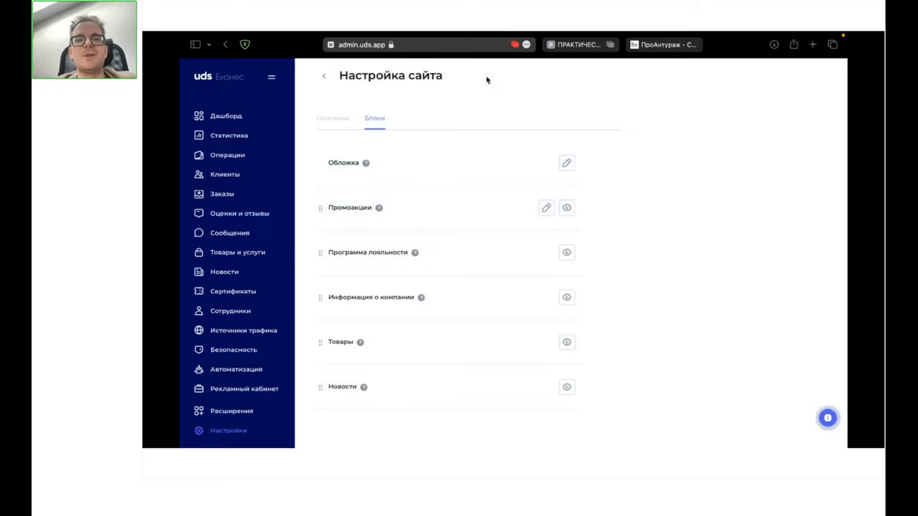
- Switch to the Pruffme webinar room and end the screen sharing
left_click(595, 46)
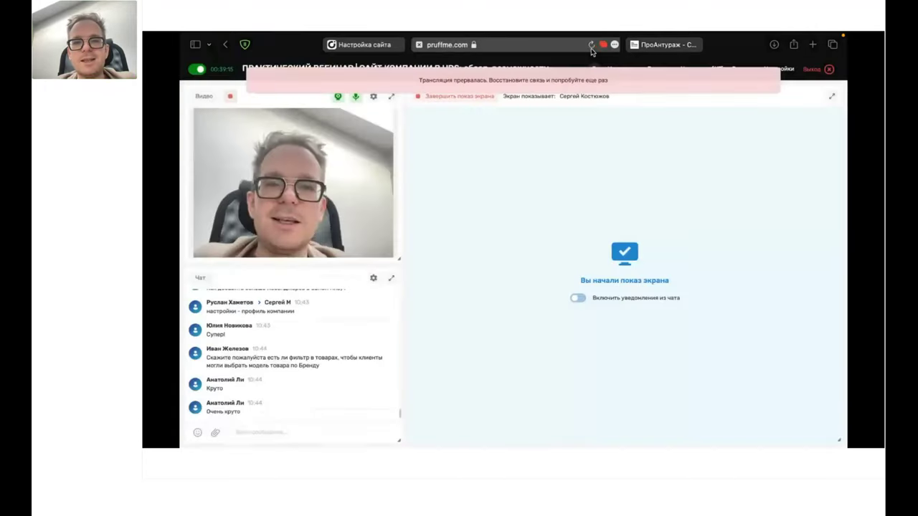
left_click(436, 100)
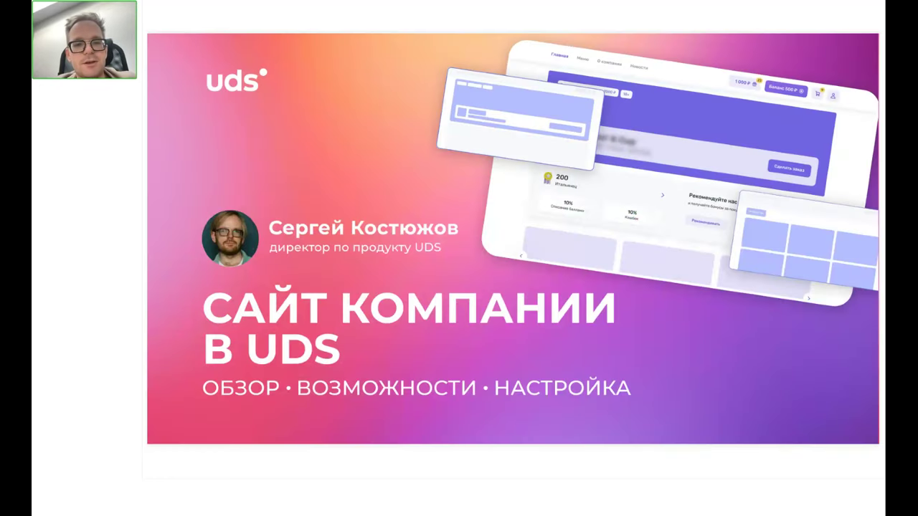